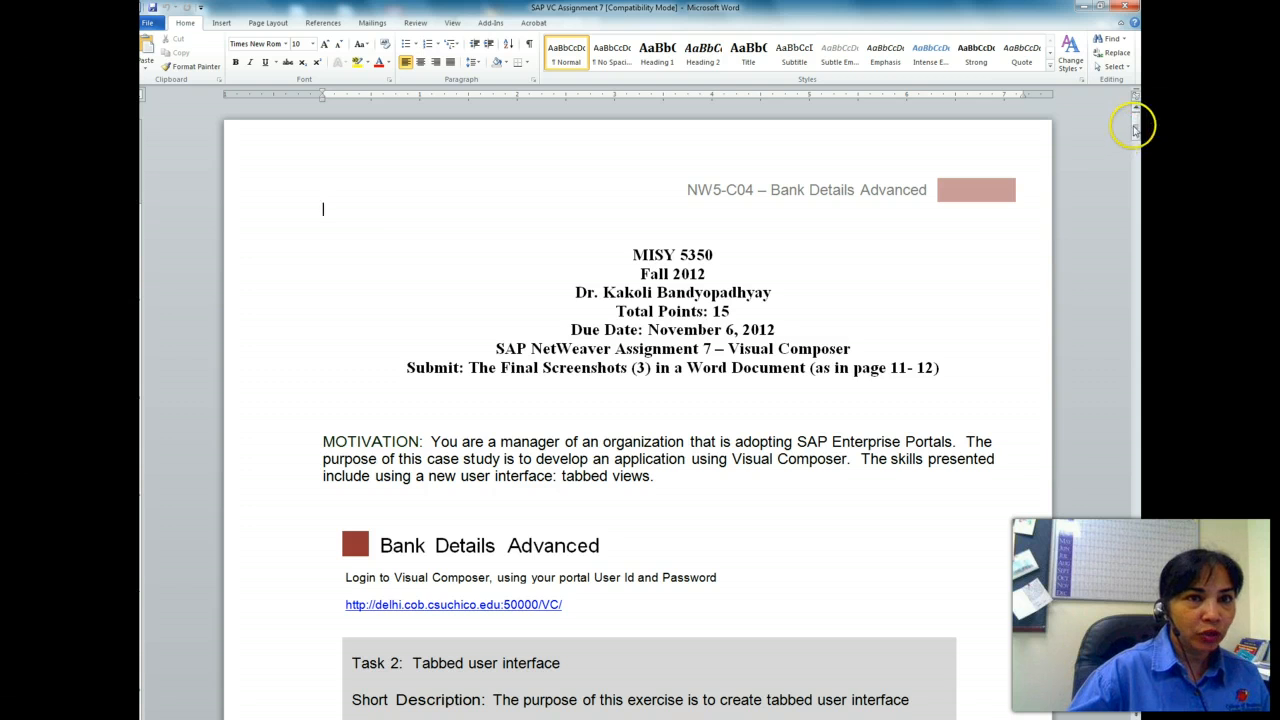
- Read the assignment document up to section C2.2, then switch to the browser and log on to SAP NetWeaver with the user ID and password
{"action": "left_click_drag", "start_coordinate": [1136, 128], "coordinate": [1132, 148]}
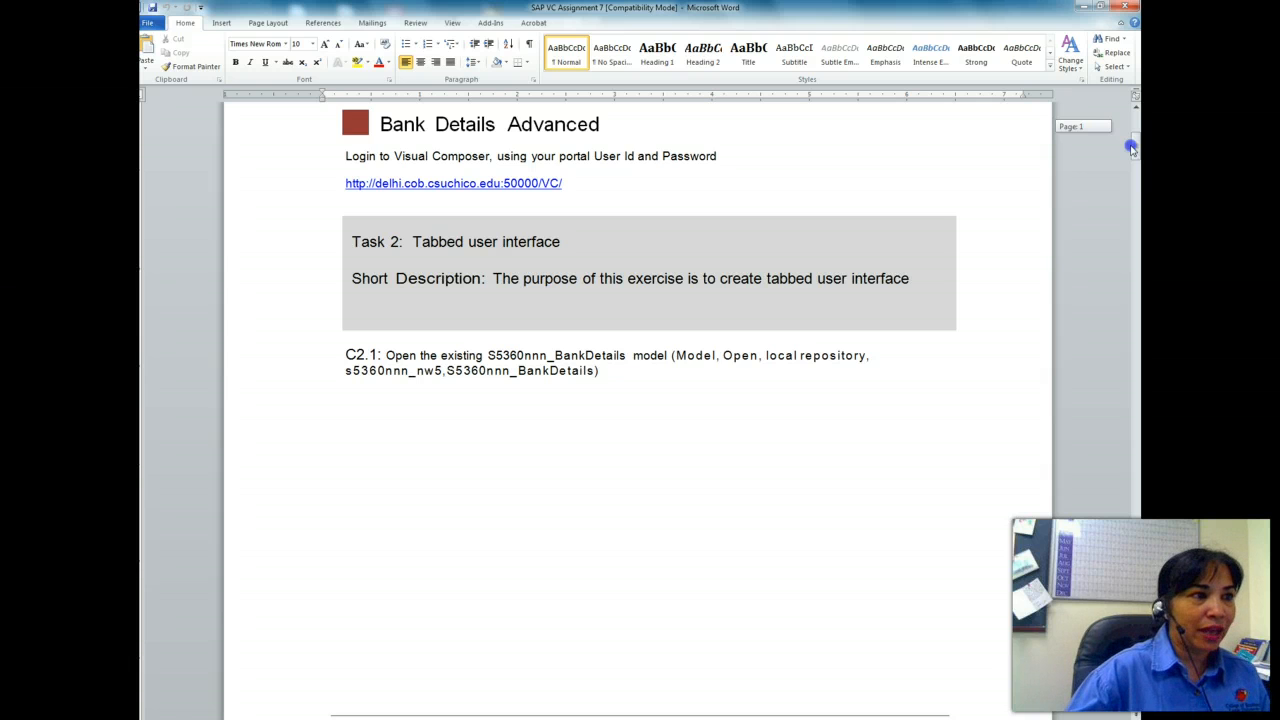
{"action": "left_click_drag", "start_coordinate": [1131, 148], "coordinate": [1132, 185]}
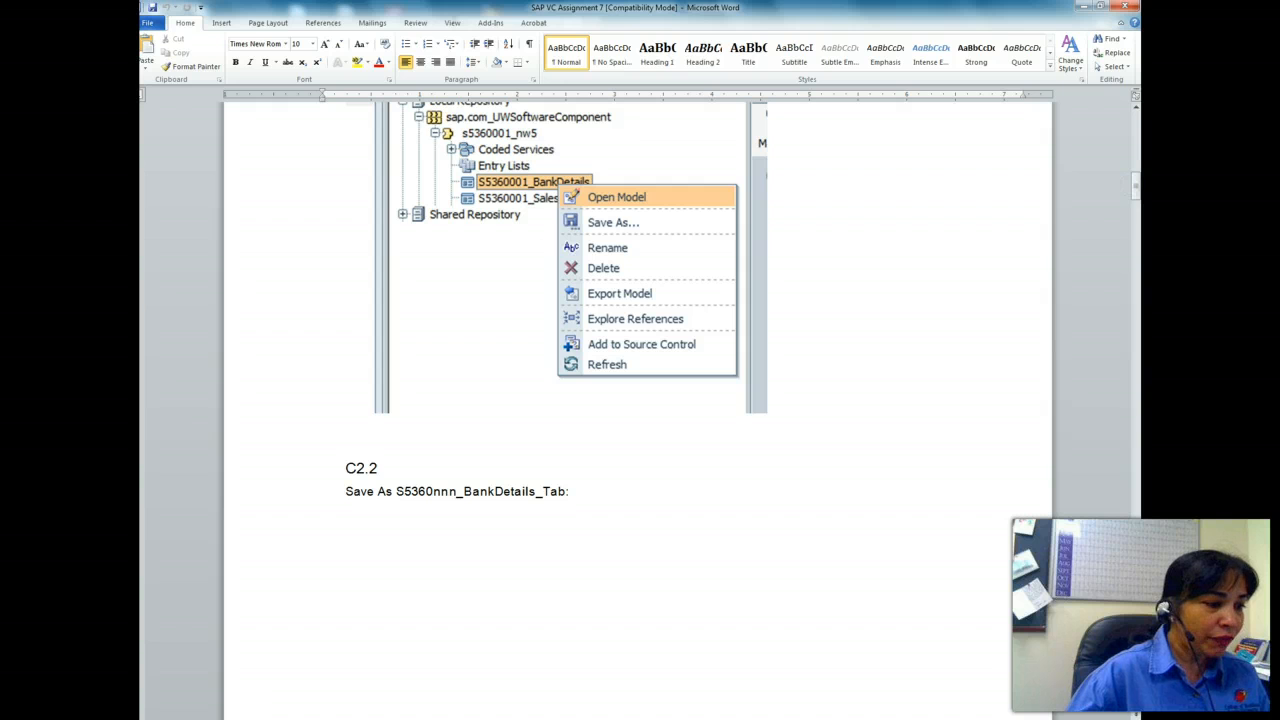
{"action": "left_click", "coordinate": [217, 652]}
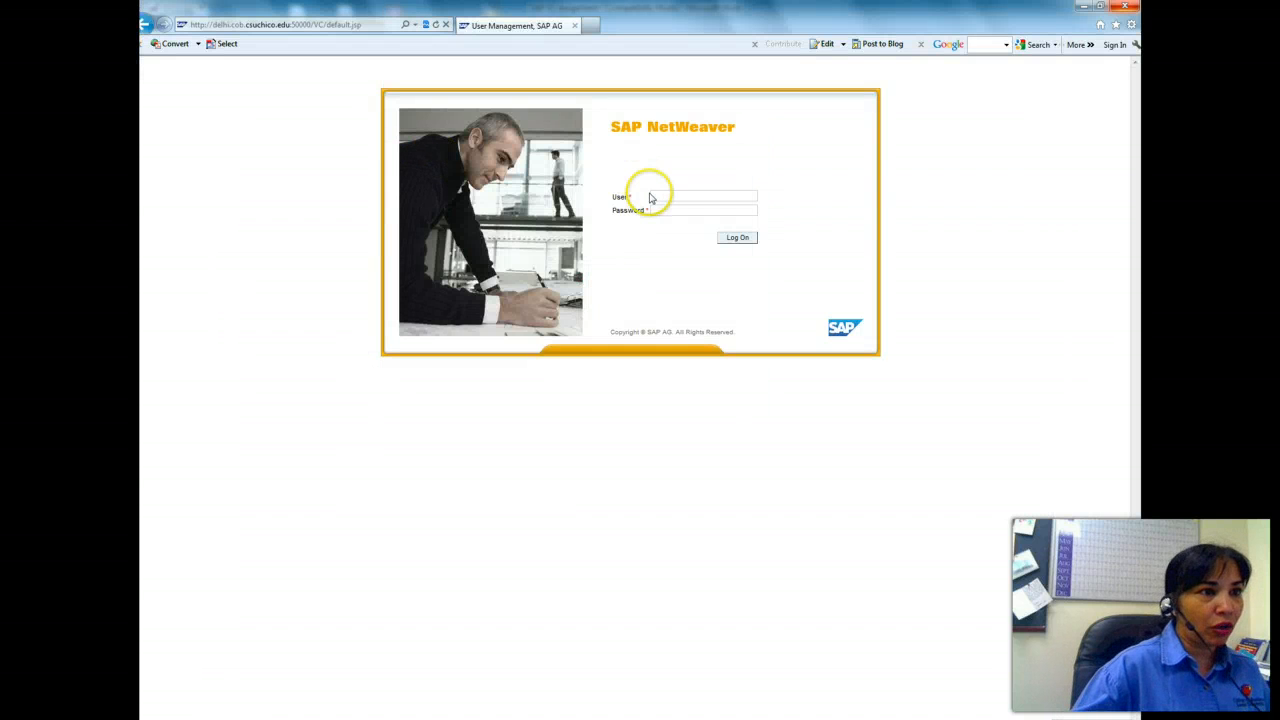
{"action": "left_click", "coordinate": [658, 194]}
{"action": "type", "text": "lu-00"}
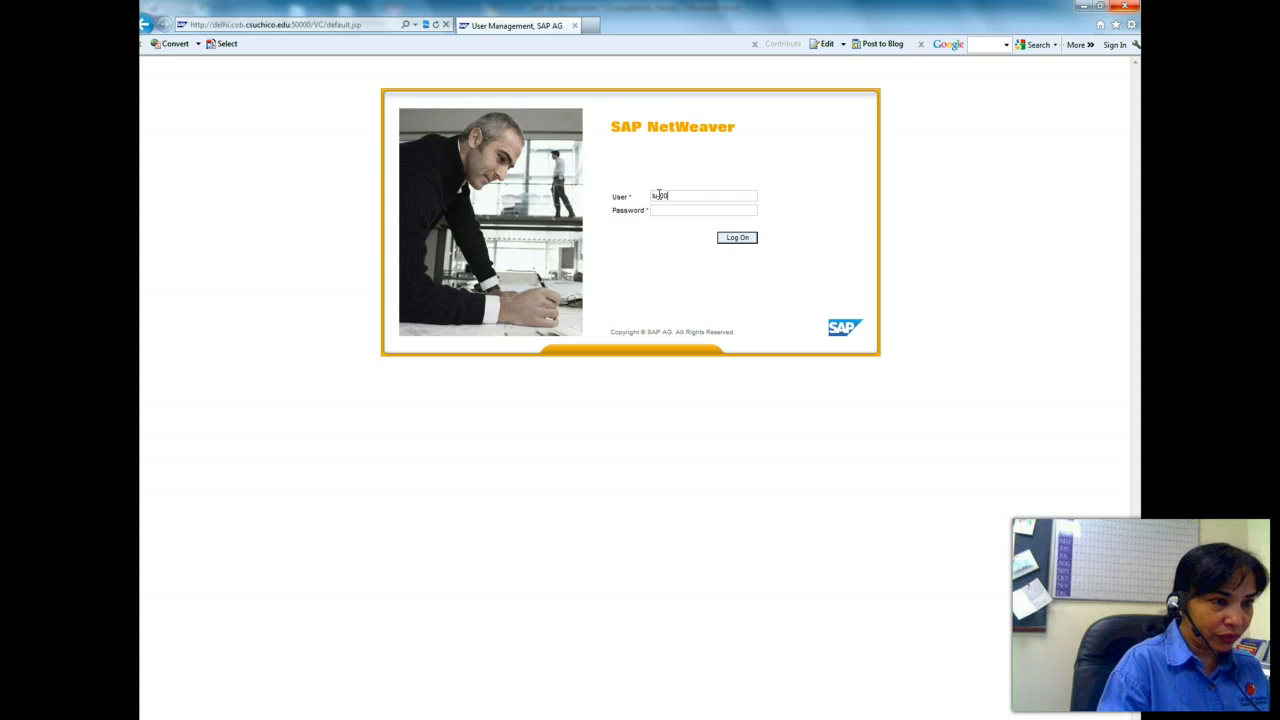
{"action": "type", "text": "6"}
{"action": "left_click", "coordinate": [662, 209]}
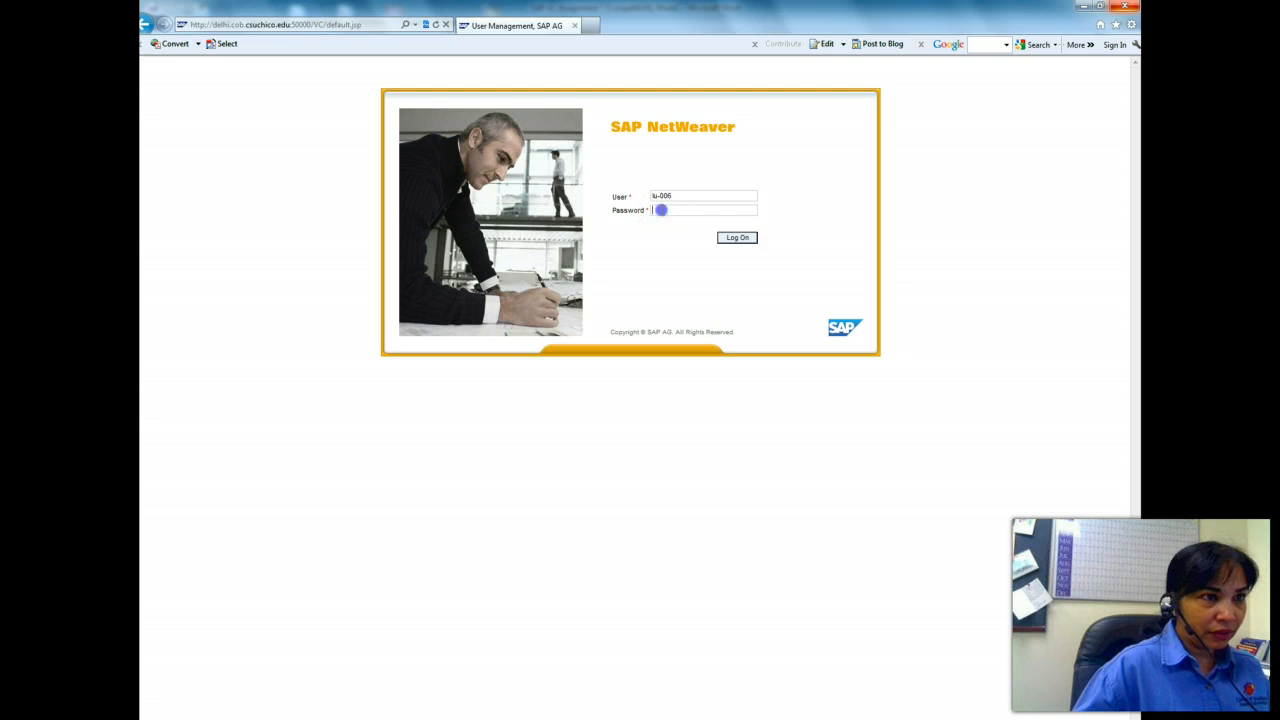
{"action": "type", "text": "********"}
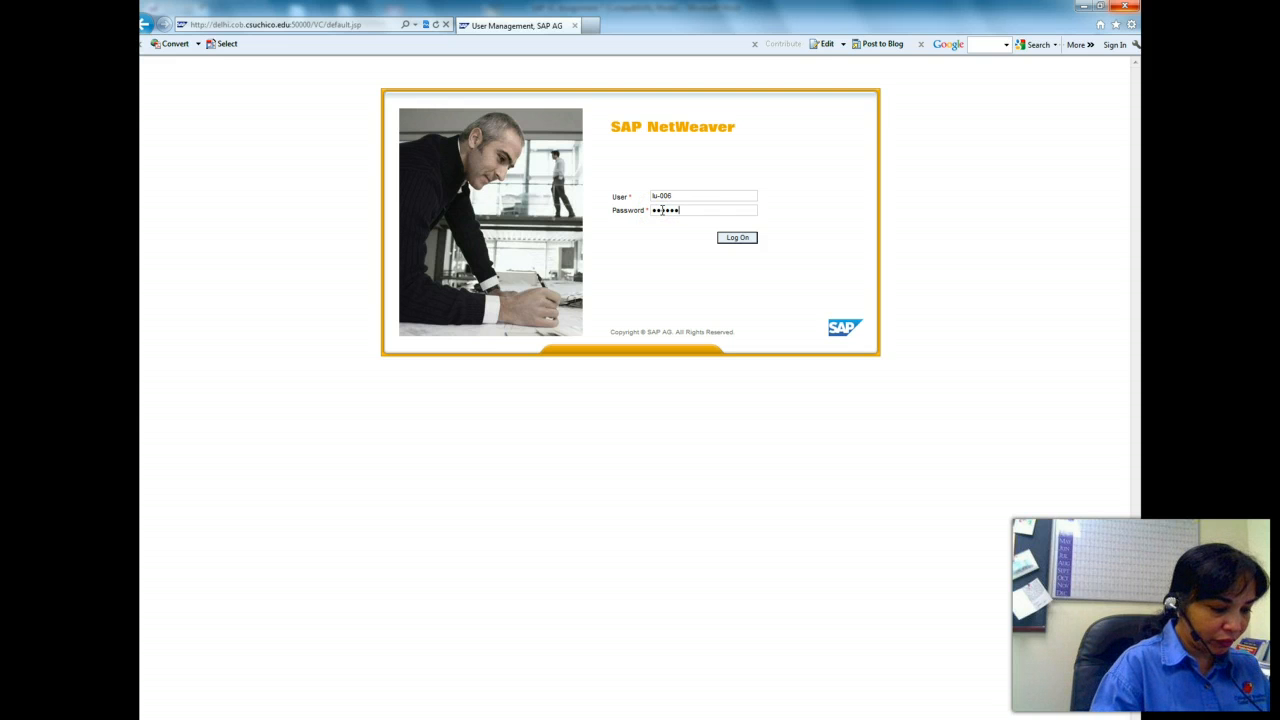
{"action": "left_click", "coordinate": [702, 247]}
{"action": "left_click", "coordinate": [737, 238]}
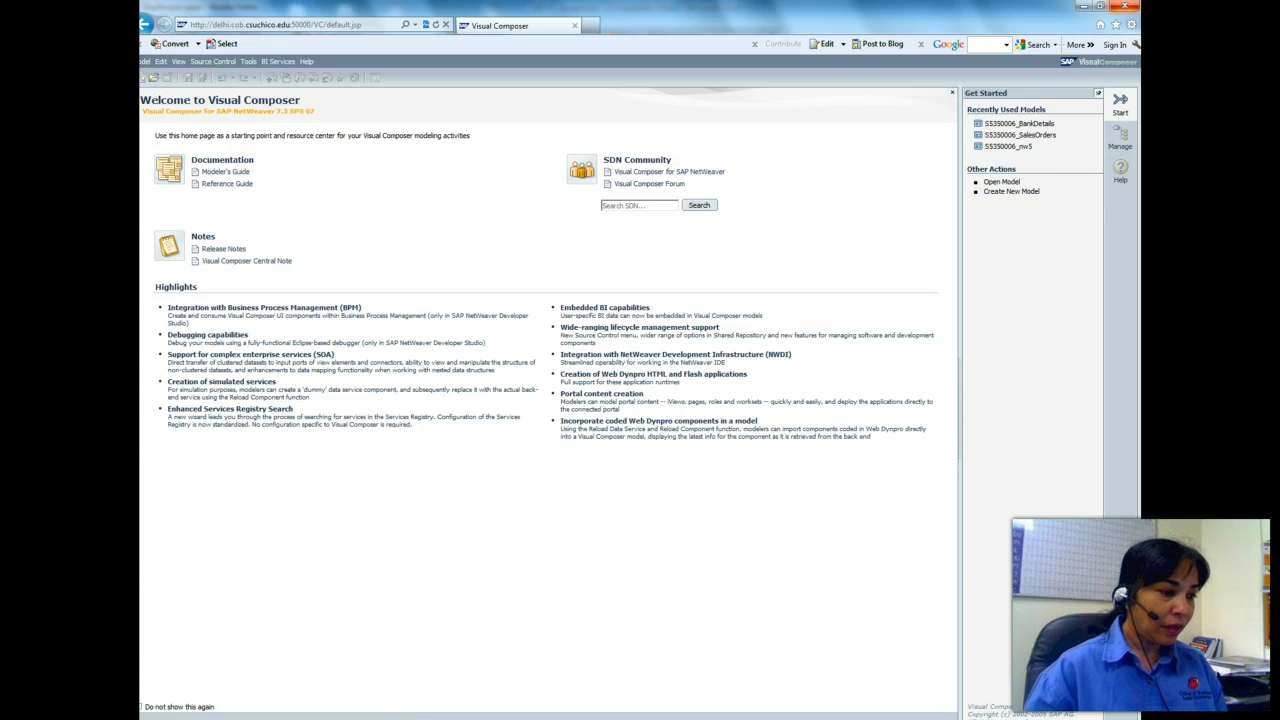
- Open the recently used model S5350006_BankDetails in Visual Composer
{"action": "mouse_move", "coordinate": [341, 718]}
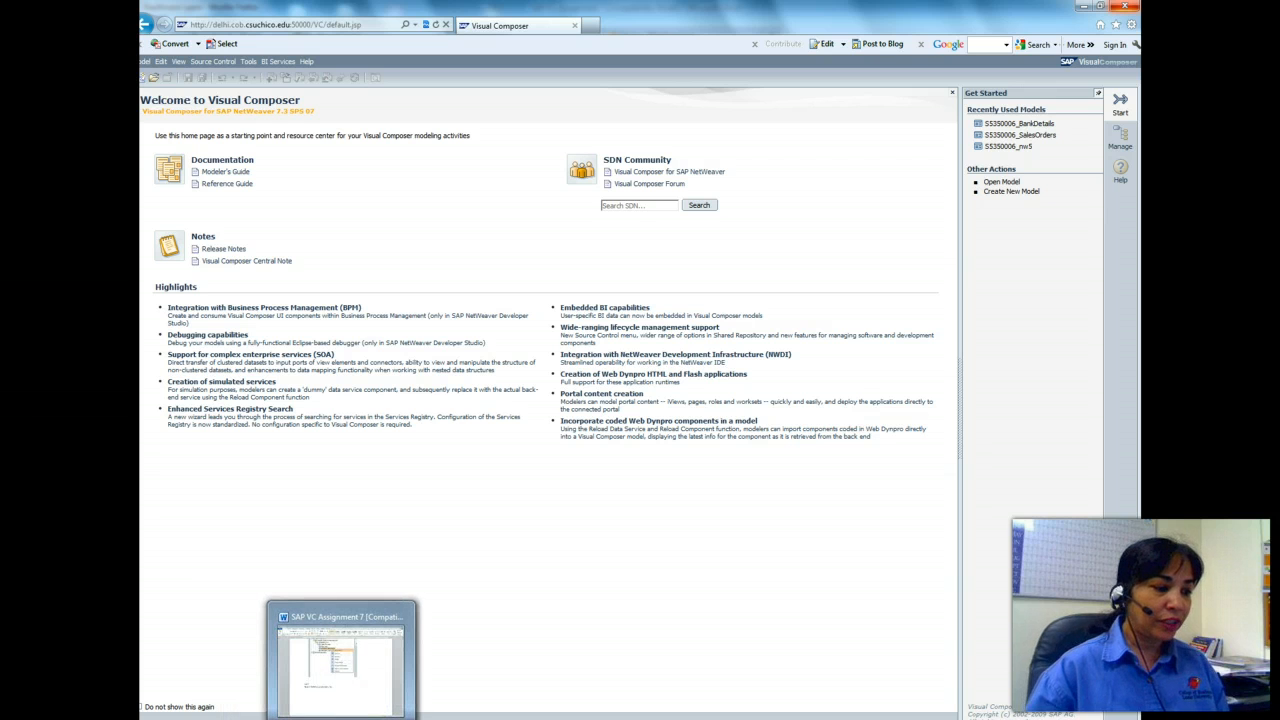
{"action": "mouse_move", "coordinate": [302, 718]}
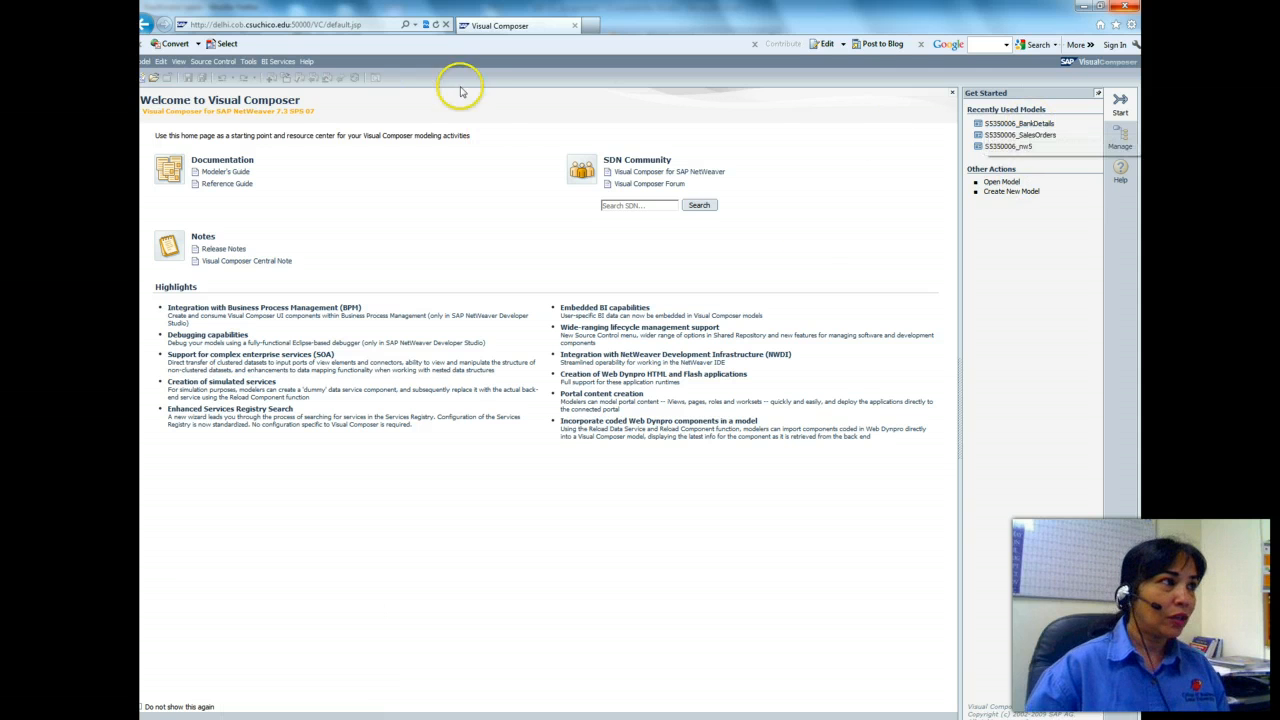
{"action": "left_click", "coordinate": [1018, 123]}
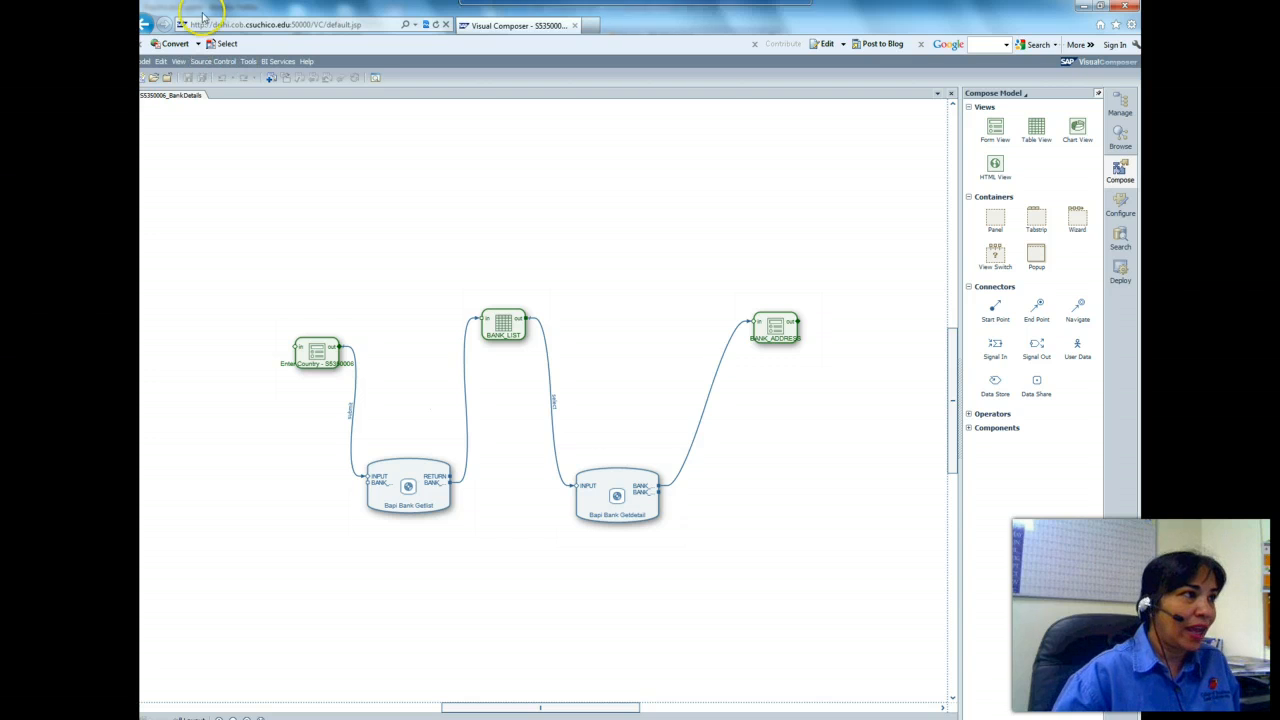
{"action": "left_click", "coordinate": [146, 62]}
{"action": "left_click", "coordinate": [160, 141]}
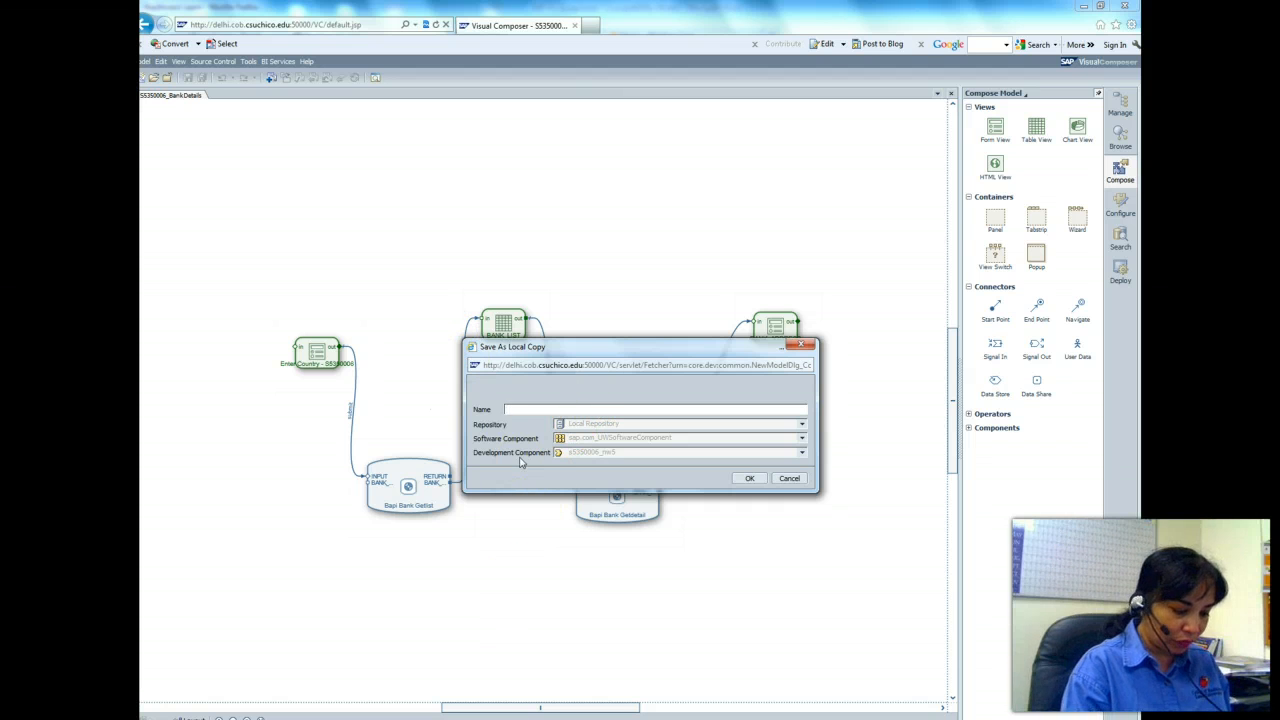
{"action": "type", "text": "S"}
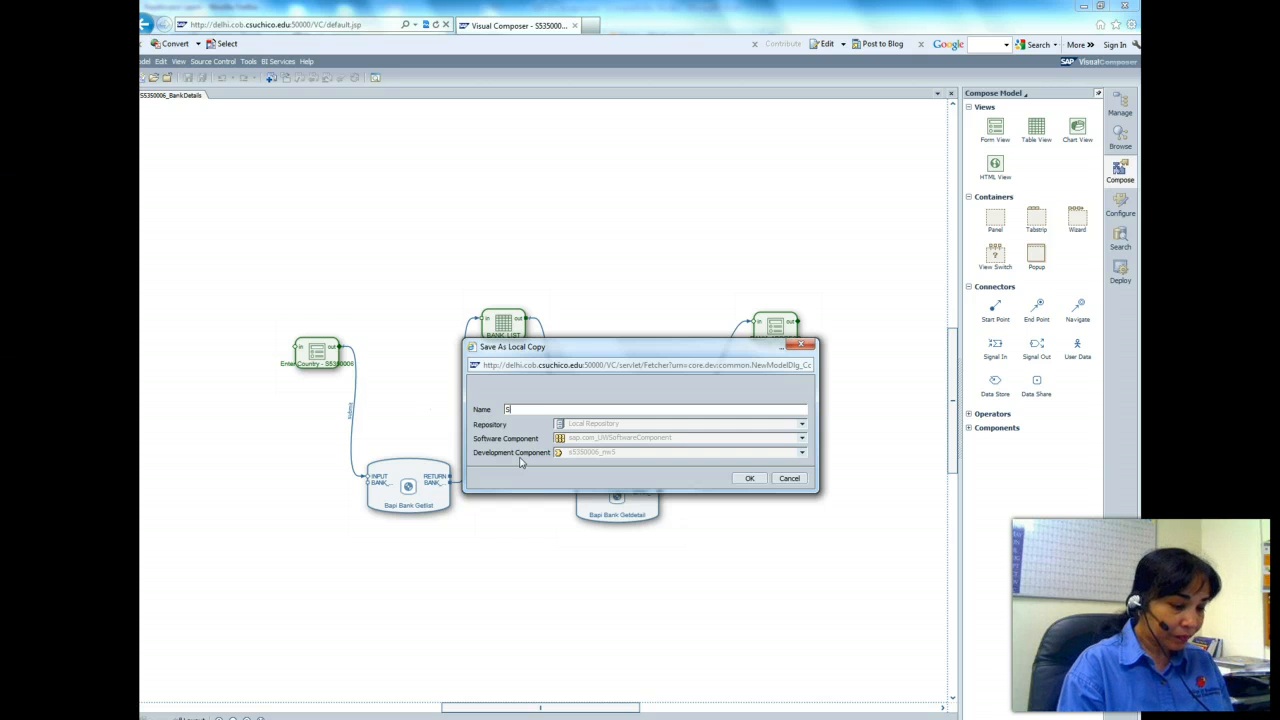
{"action": "type", "text": "535"}
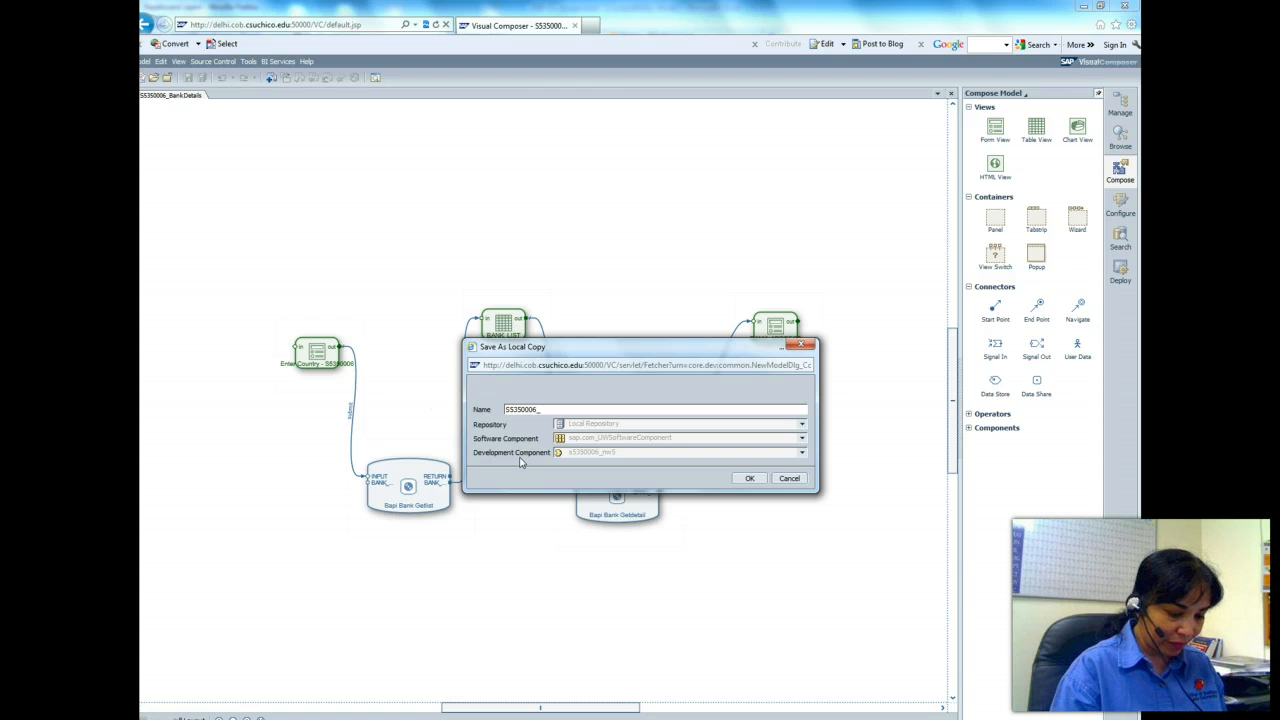
{"action": "type", "text": "006_Bank"}
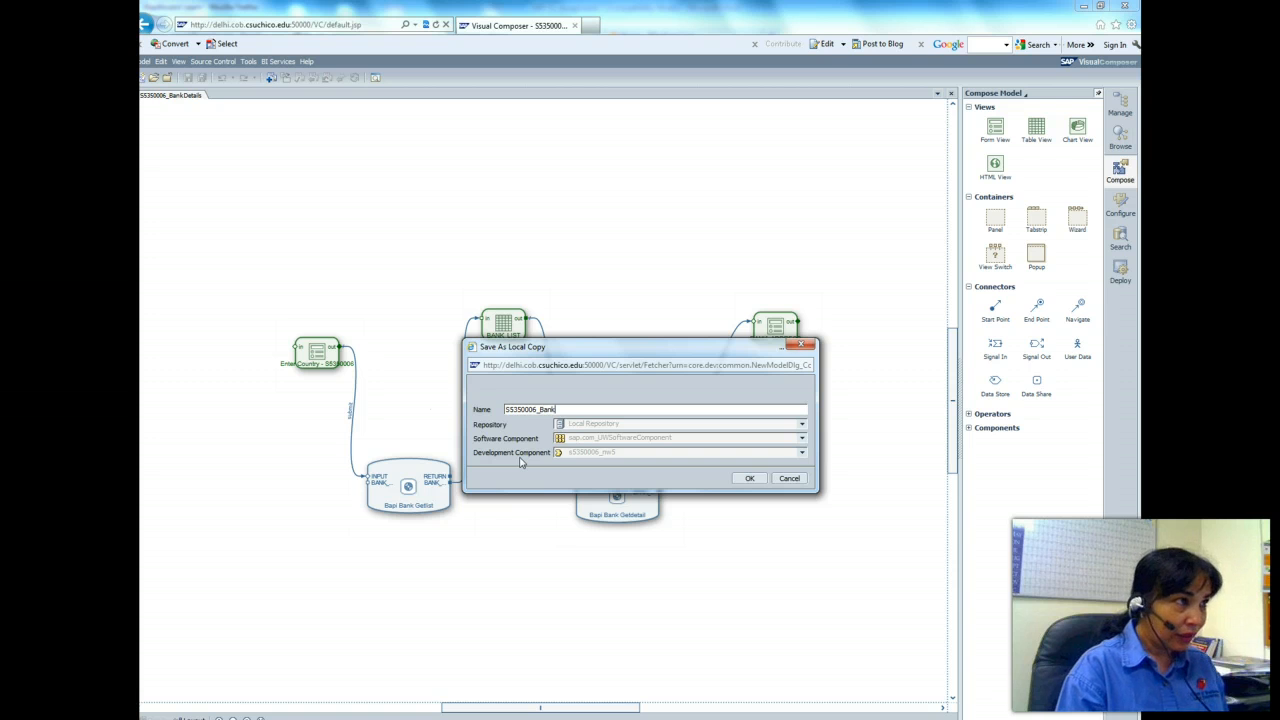
{"action": "type", "text": "Details_tab"}
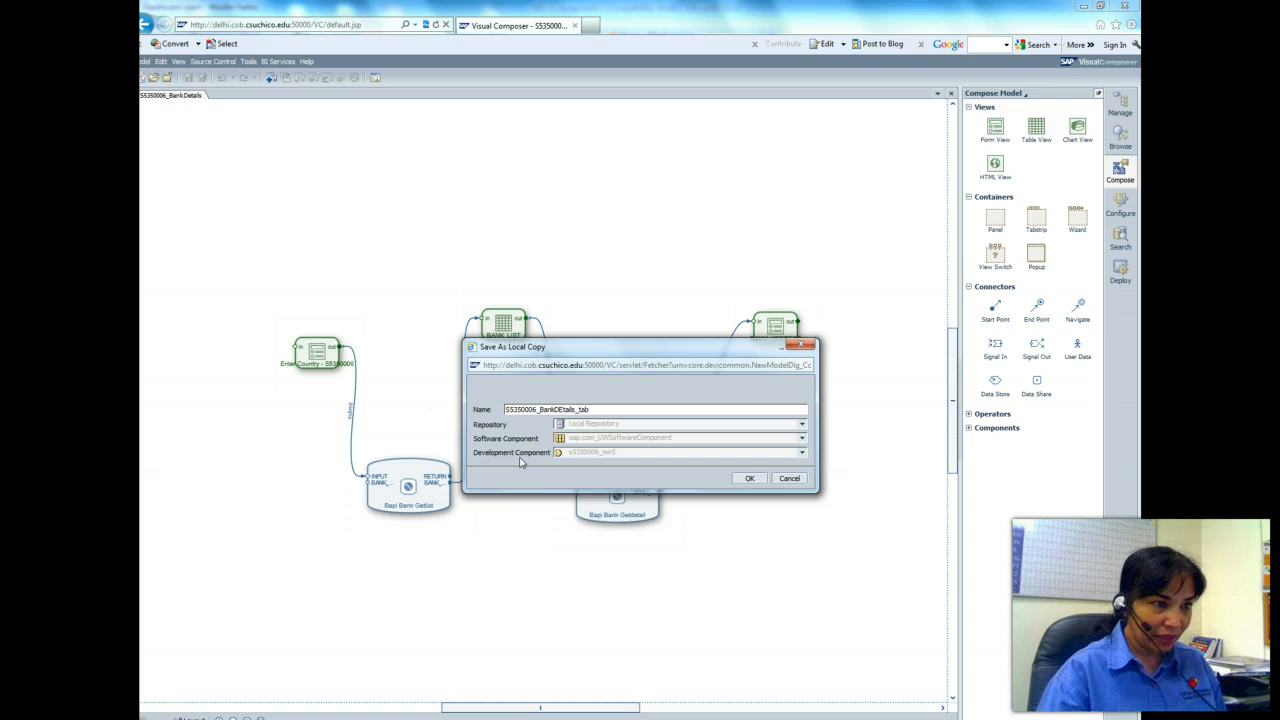
{"action": "key", "text": "BackSpace"}
{"action": "key", "text": "BackSpace"}
{"action": "key", "text": "BackSpace"}
{"action": "type", "text": "Tab"}
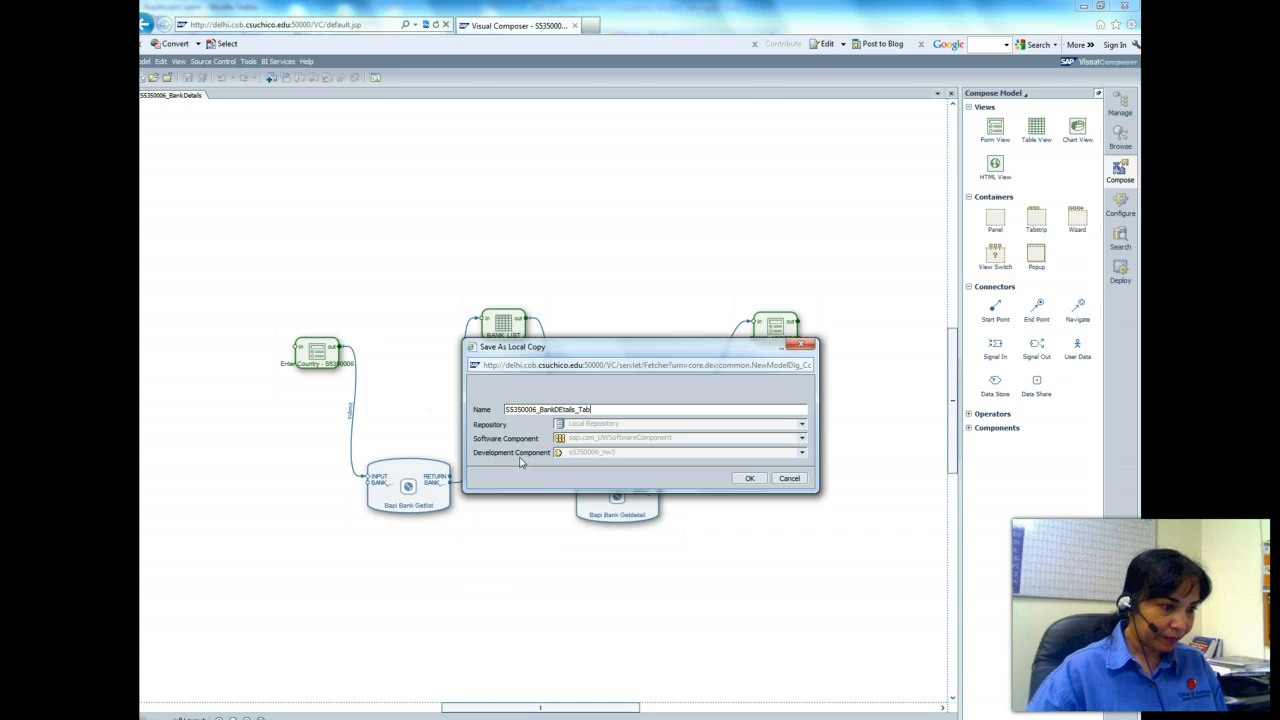
{"action": "key", "text": "alt+Tab"}
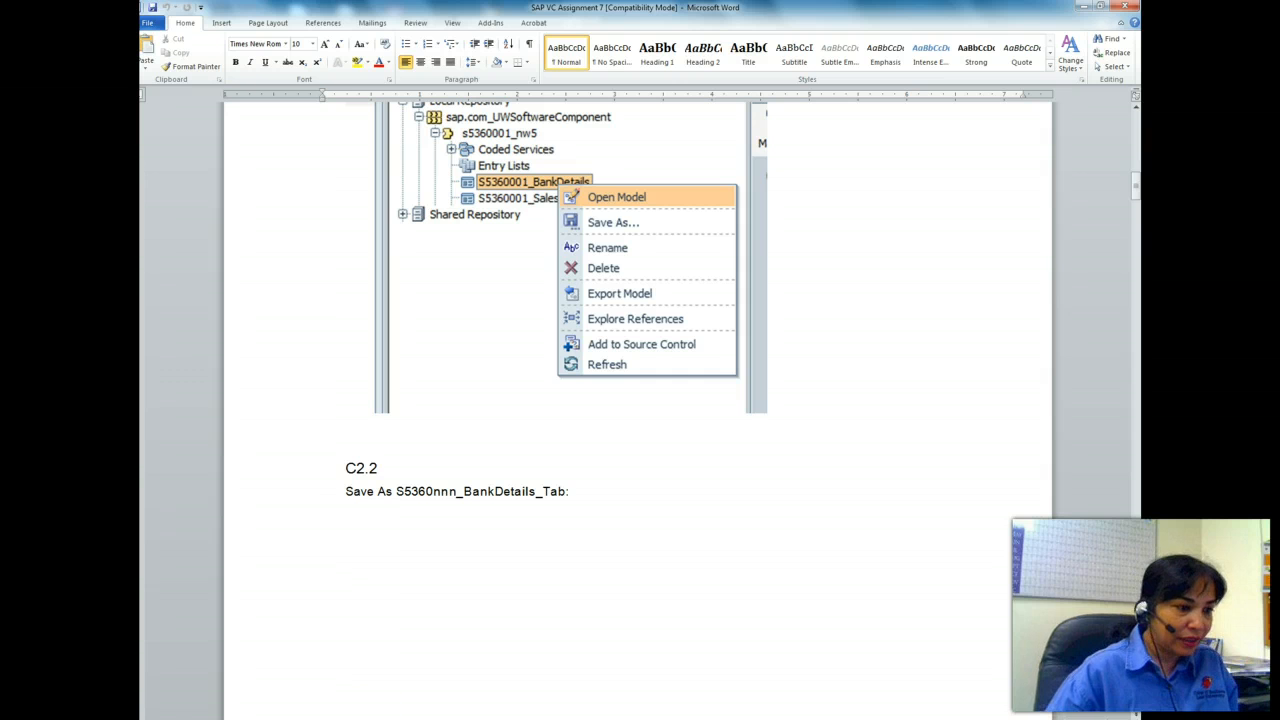
{"action": "mouse_move", "coordinate": [212, 718]}
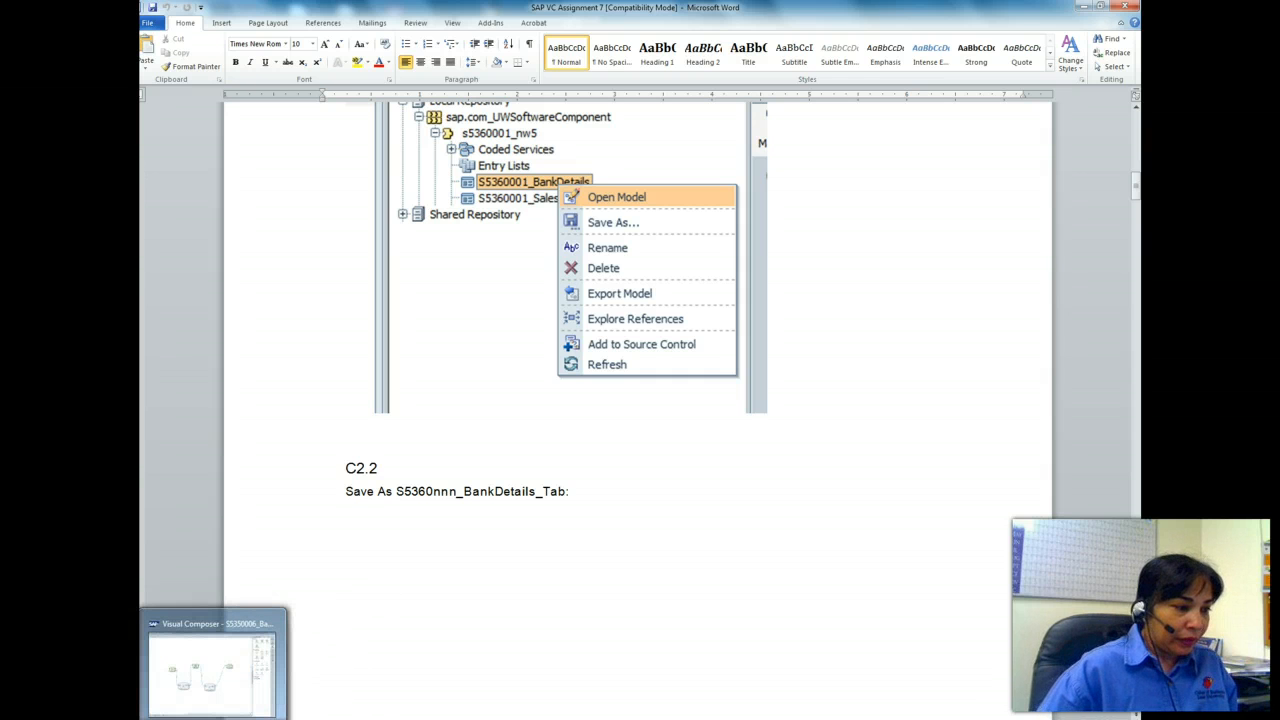
{"action": "left_click", "coordinate": [212, 670]}
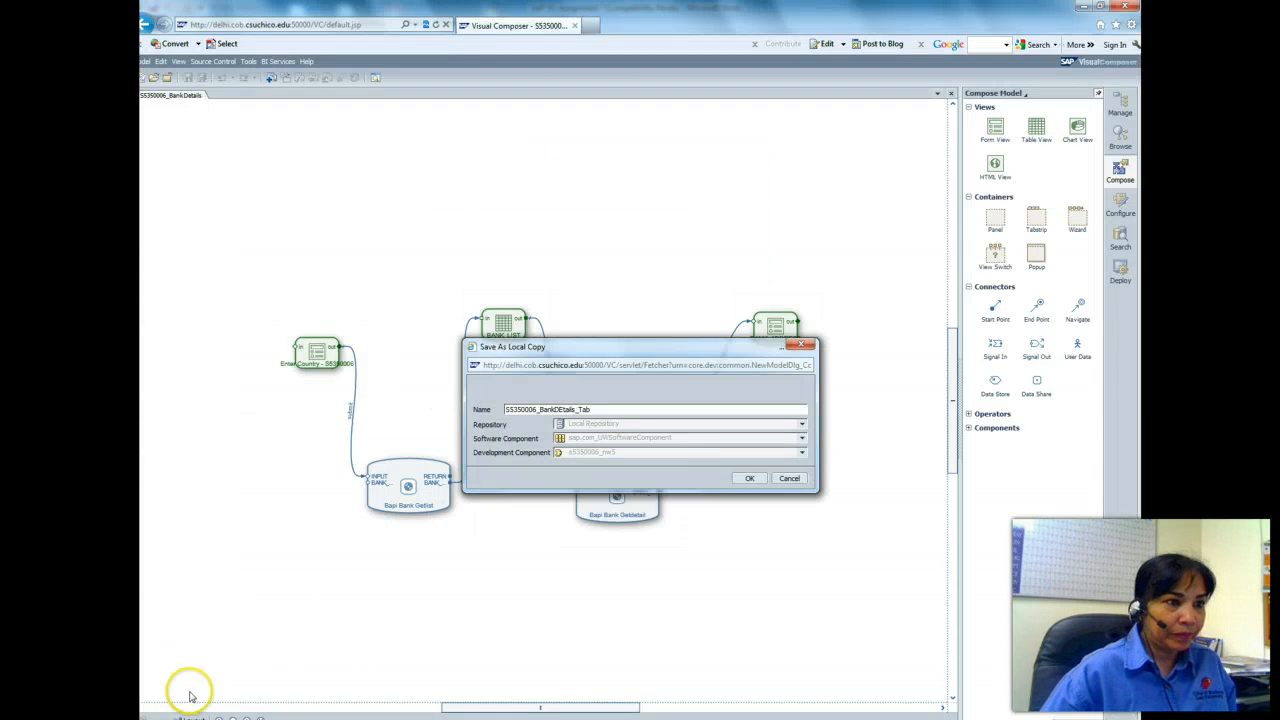
{"action": "left_click", "coordinate": [737, 480]}
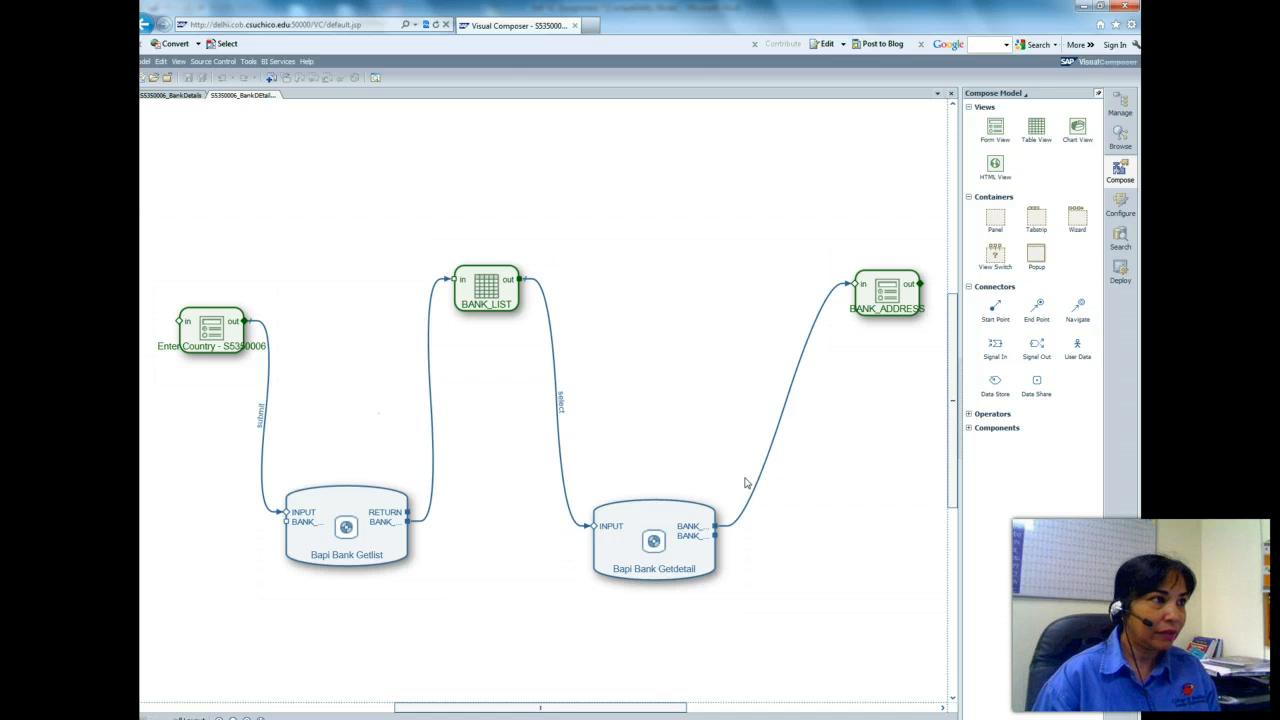
- Close the original S5350006_BankDetails model, leaving the new copy open
{"action": "left_click", "coordinate": [190, 97]}
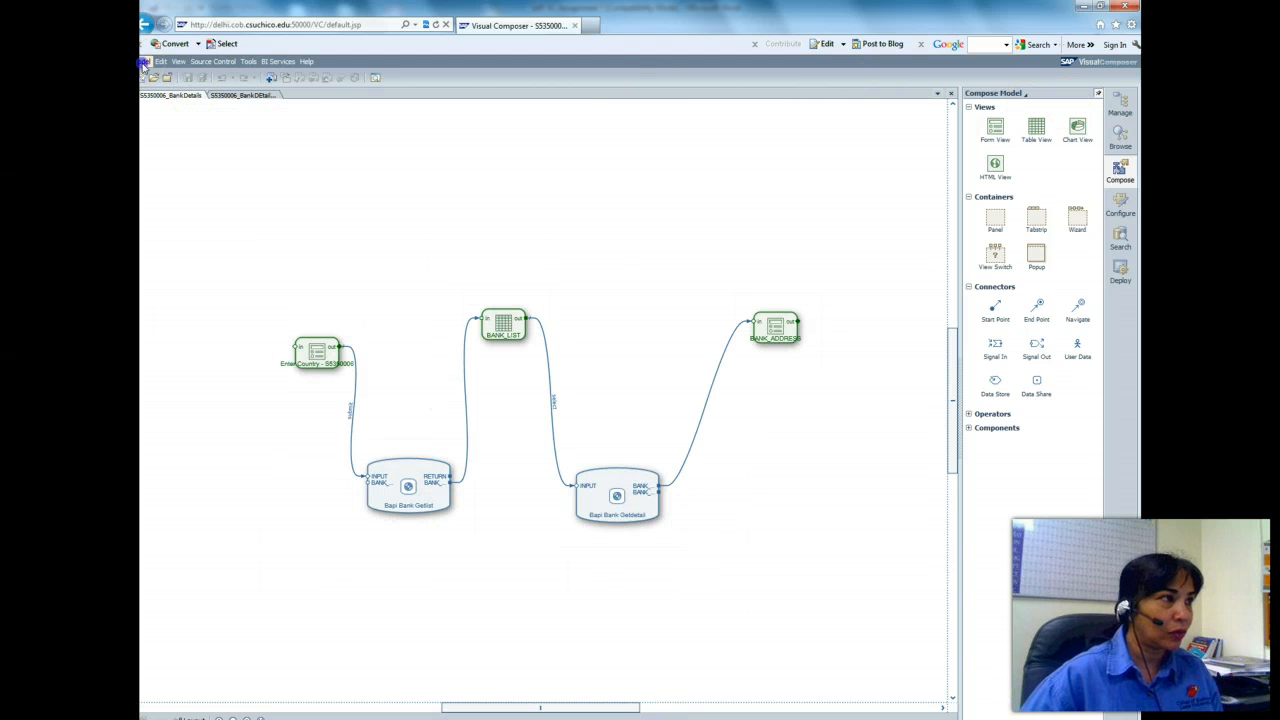
{"action": "left_click", "coordinate": [145, 62]}
{"action": "left_click", "coordinate": [153, 99]}
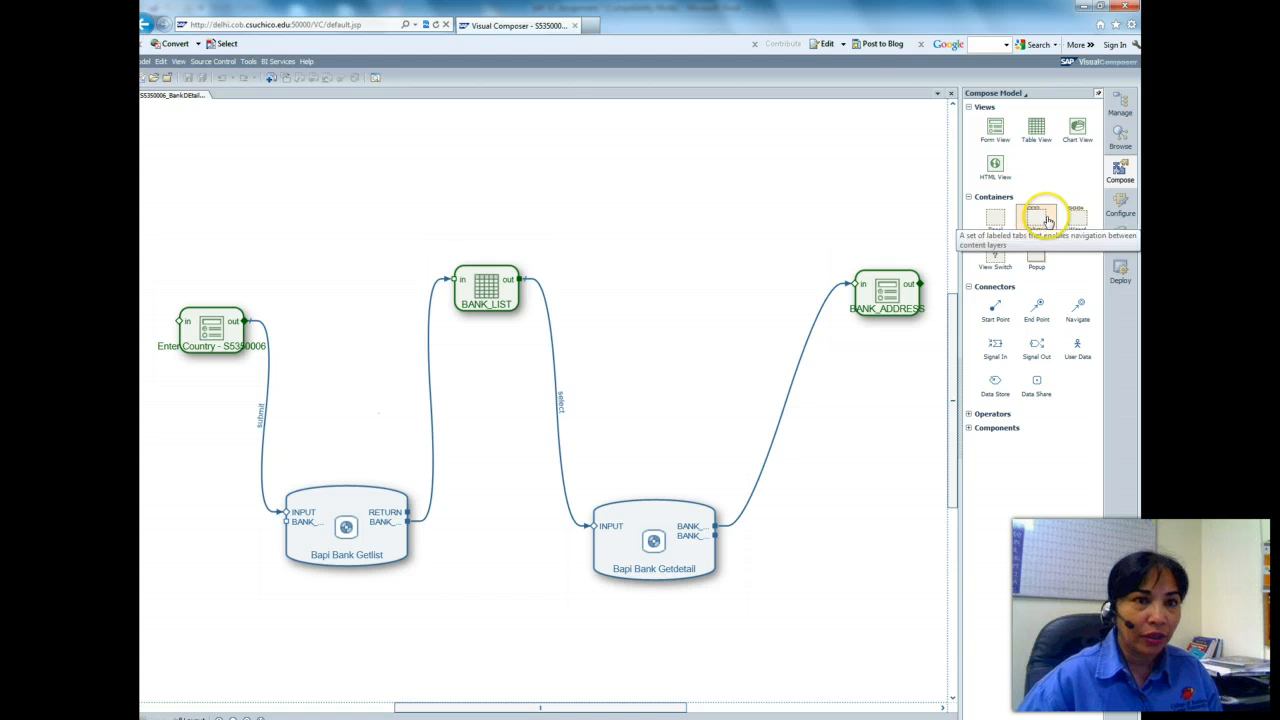
- Move the Bapi Bank Getlist and Getdetail services up and place a Tabstrip container in the free space below them
{"action": "left_click_drag", "start_coordinate": [350, 505], "coordinate": [356, 385]}
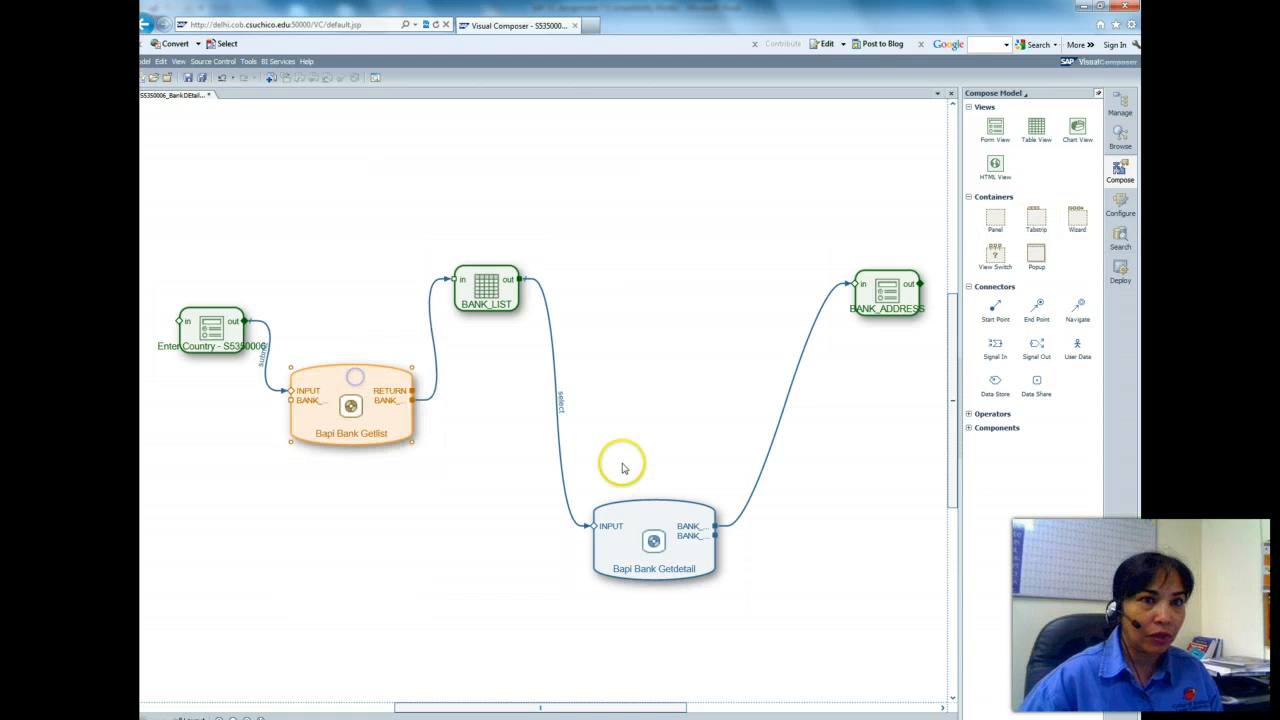
{"action": "left_click_drag", "start_coordinate": [664, 511], "coordinate": [668, 371]}
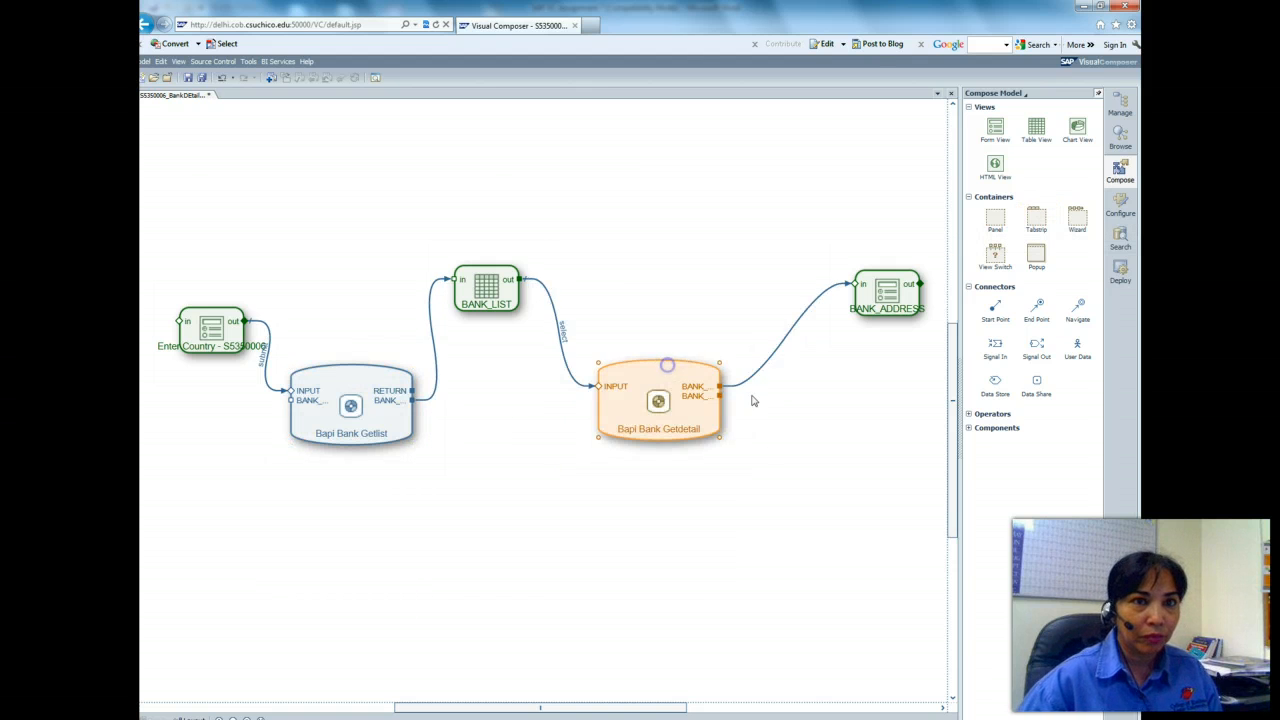
{"action": "left_click", "coordinate": [1121, 174]}
{"action": "left_click", "coordinate": [1037, 226]}
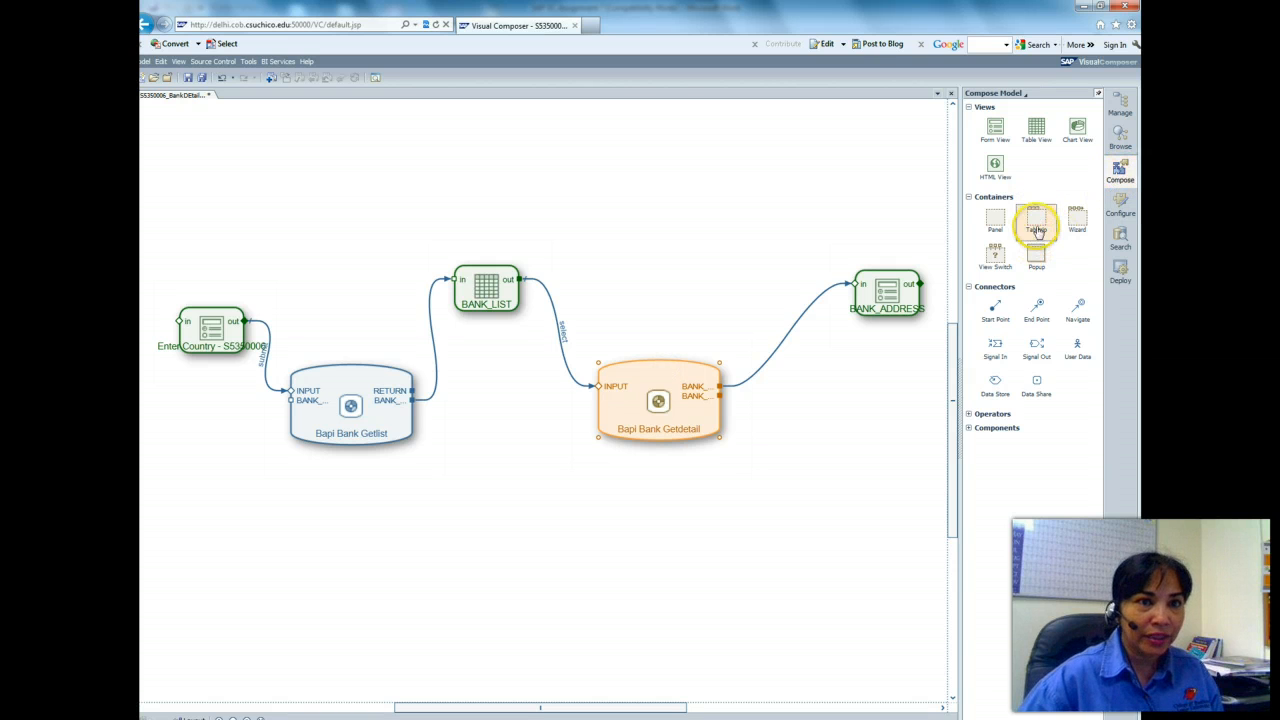
{"action": "left_click_drag", "start_coordinate": [1033, 224], "coordinate": [280, 571]}
- Rearrange the model so the Enter Country form, services and BANK_LIST sit closer together, with the tabstrip directly below the Enter Country form
{"action": "left_click_drag", "start_coordinate": [631, 357], "coordinate": [700, 360]}
{"action": "left_click_drag", "start_coordinate": [486, 285], "coordinate": [612, 285]}
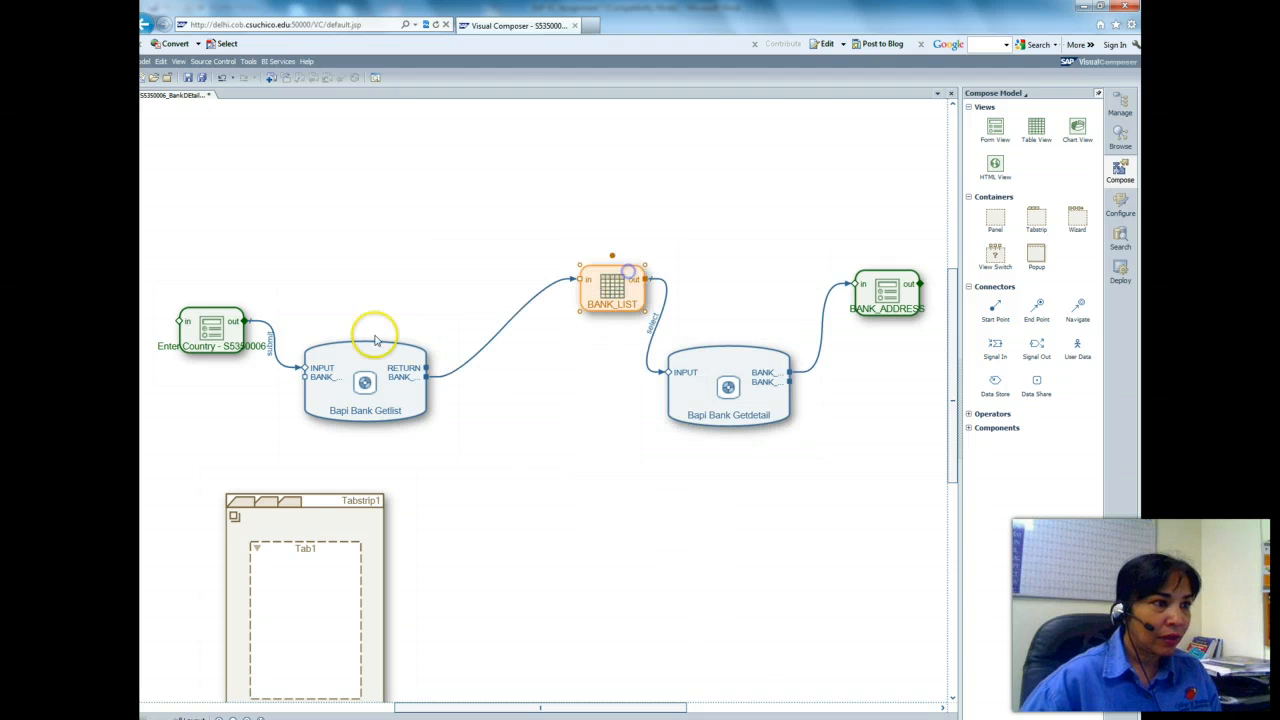
{"action": "left_click_drag", "start_coordinate": [371, 334], "coordinate": [477, 270]}
{"action": "left_click_drag", "start_coordinate": [210, 310], "coordinate": [333, 297]}
{"action": "left_click_drag", "start_coordinate": [277, 506], "coordinate": [311, 410]}
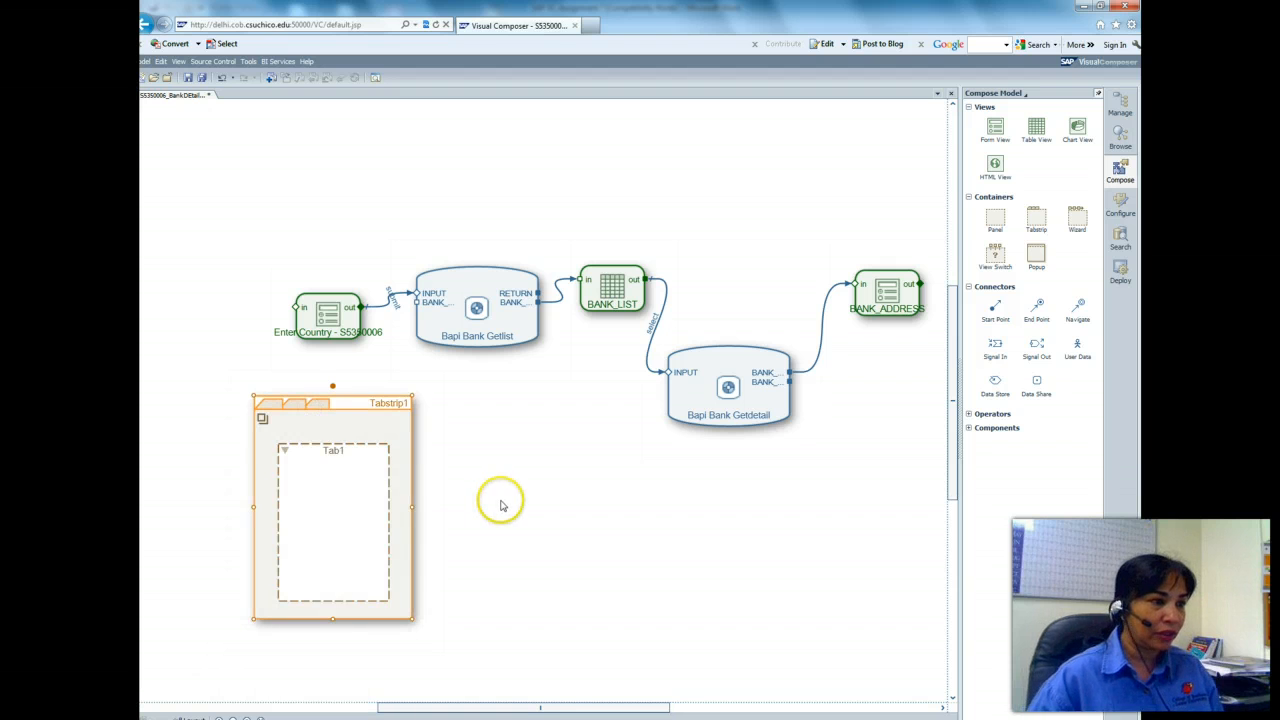
- Set the title of the tabstrip's Tab1 layer to Country
{"action": "left_click", "coordinate": [334, 450]}
{"action": "double_click", "coordinate": [1022, 120]}
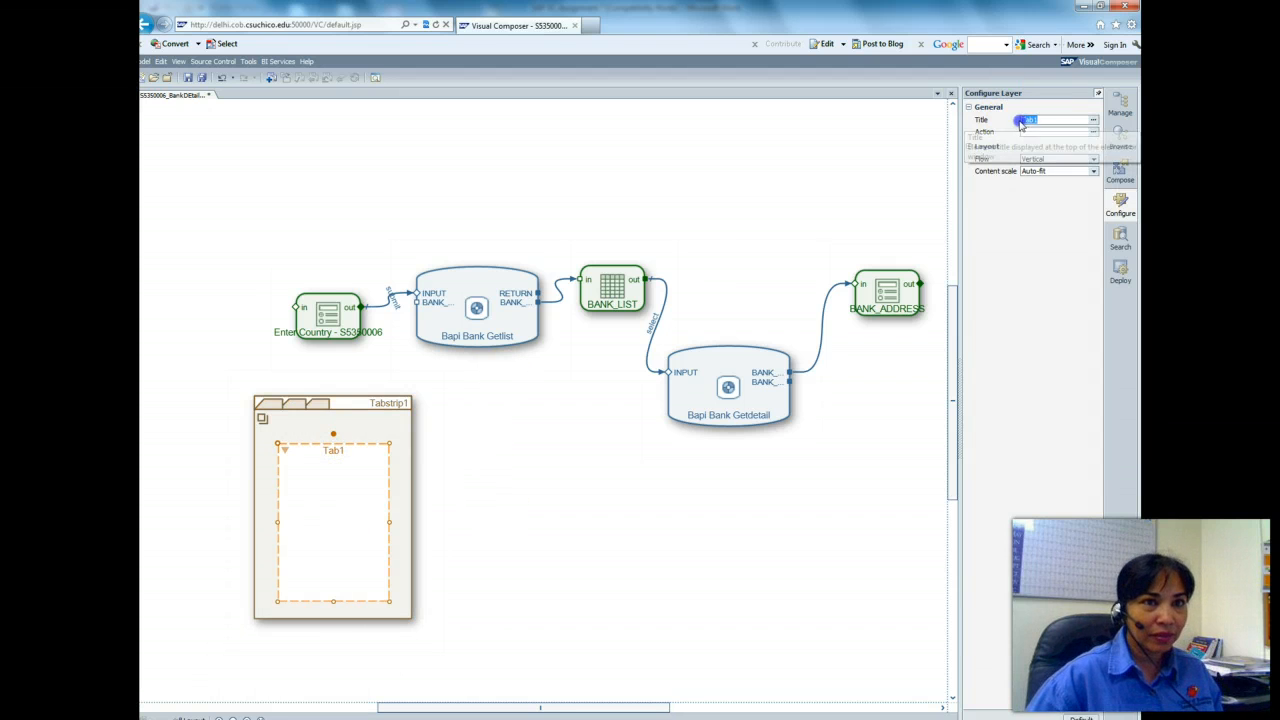
{"action": "key", "text": "BackSpace"}
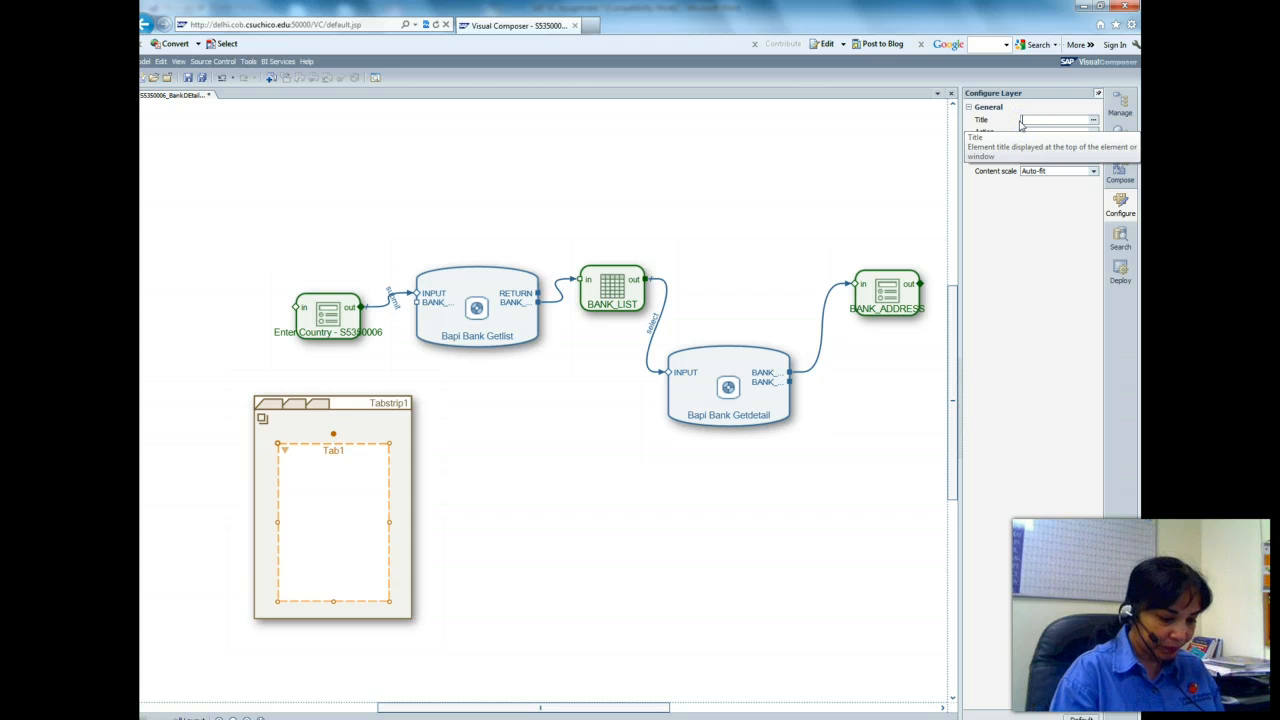
{"action": "type", "text": "Country"}
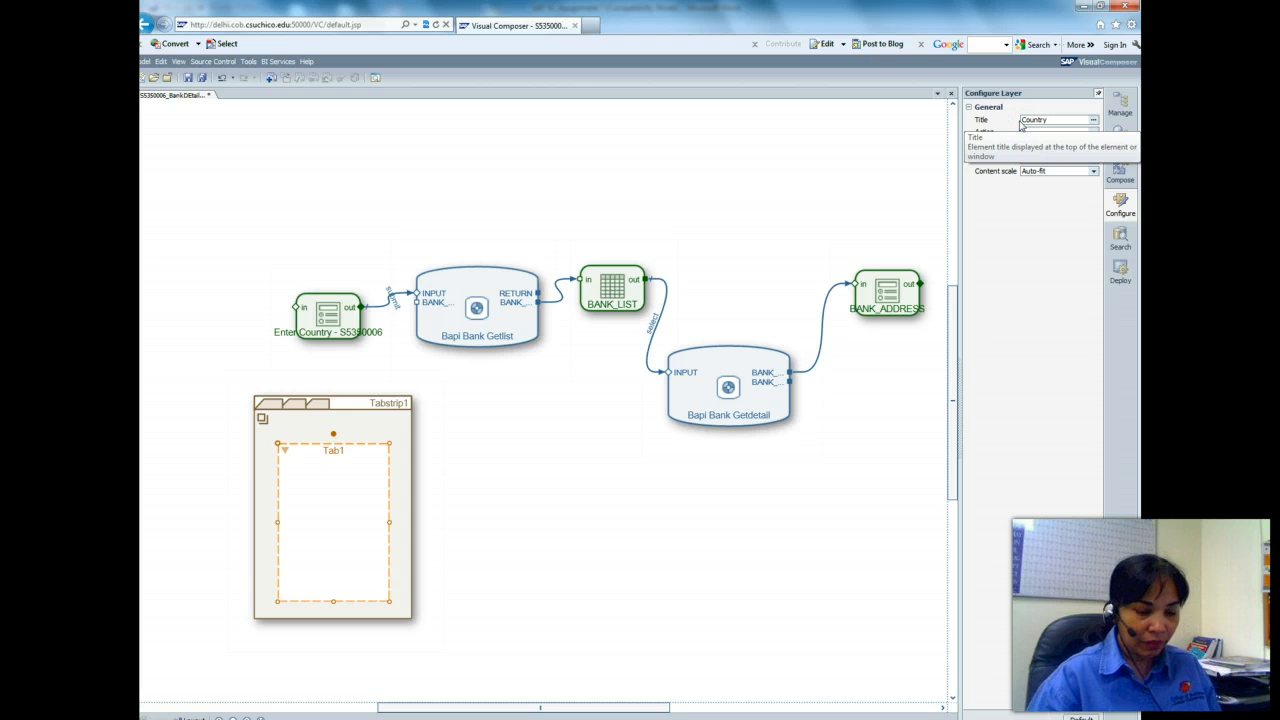
{"action": "key", "text": "Return"}
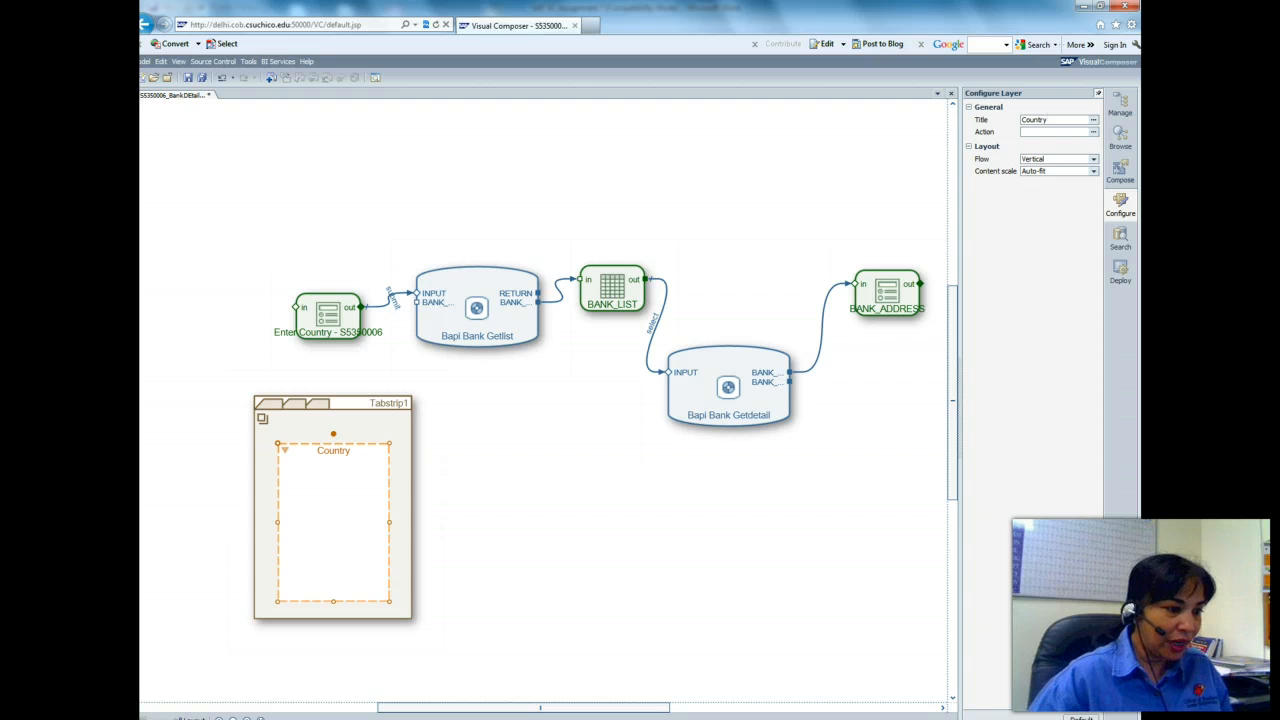
- Switch to the Word assignment and read instructions C2.4 and C2.5 about the Country layer
{"action": "key", "text": "alt+Tab"}
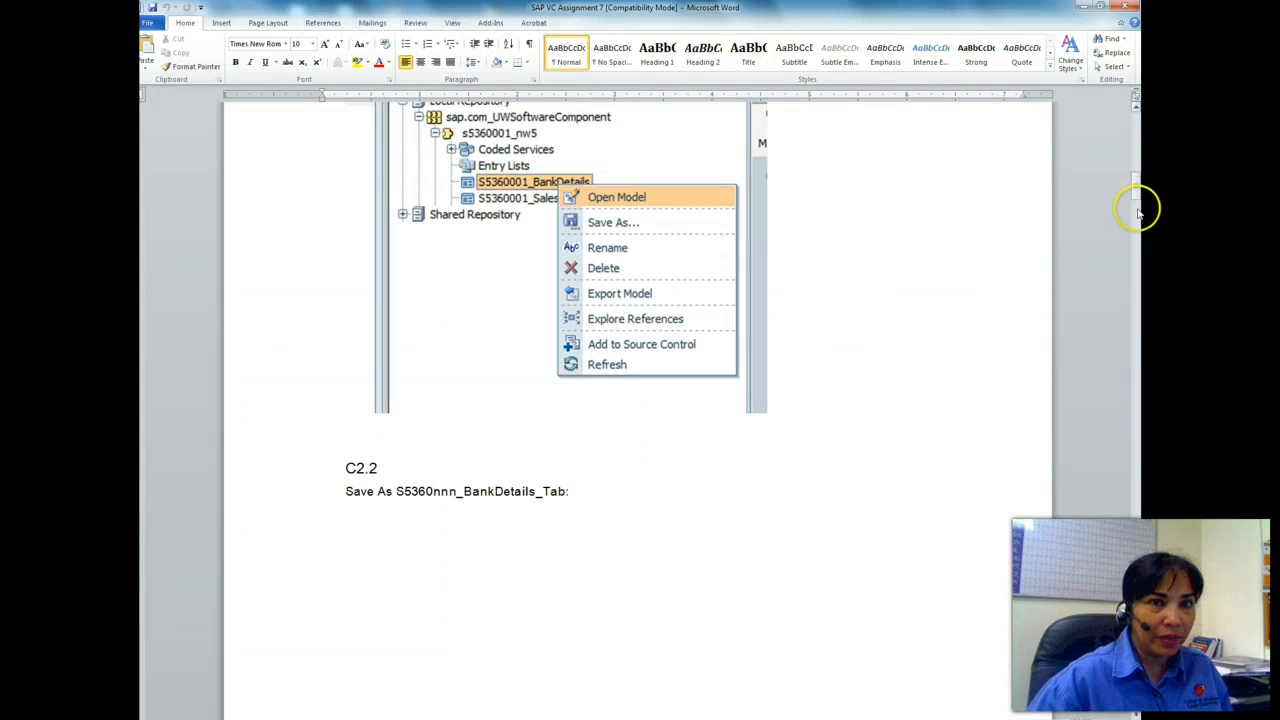
{"action": "left_click_drag", "start_coordinate": [1136, 189], "coordinate": [1136, 252]}
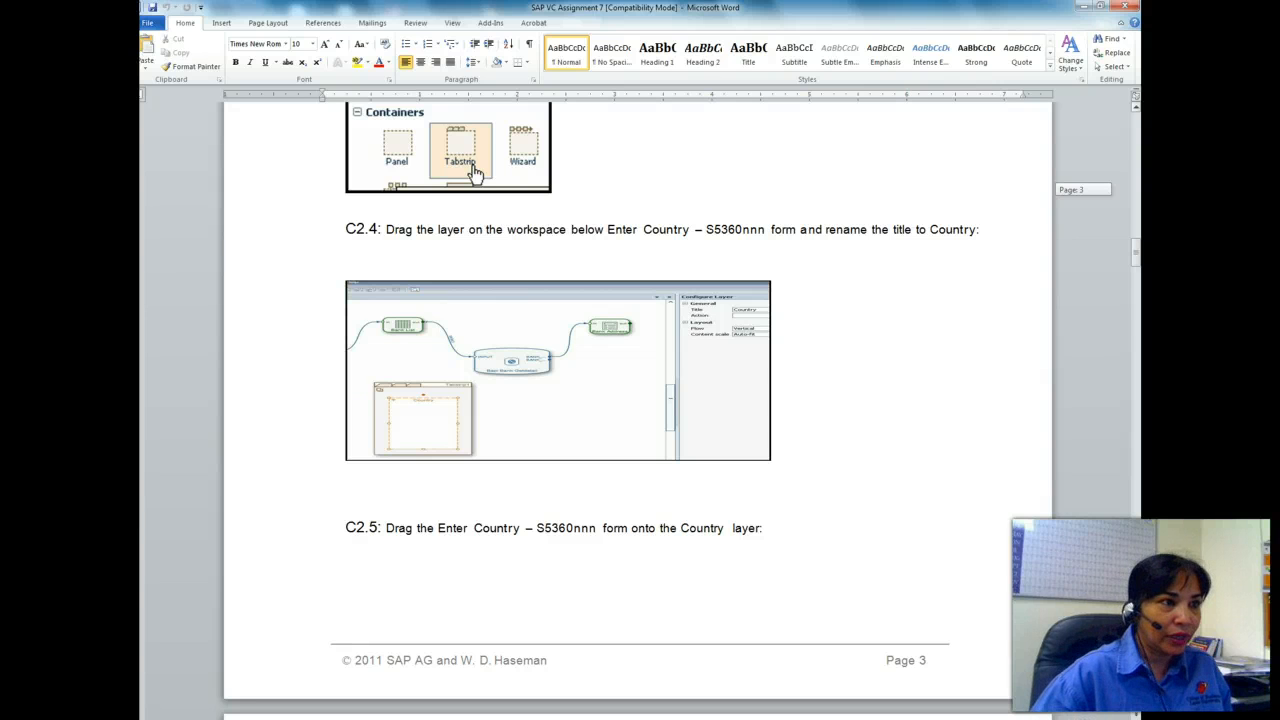
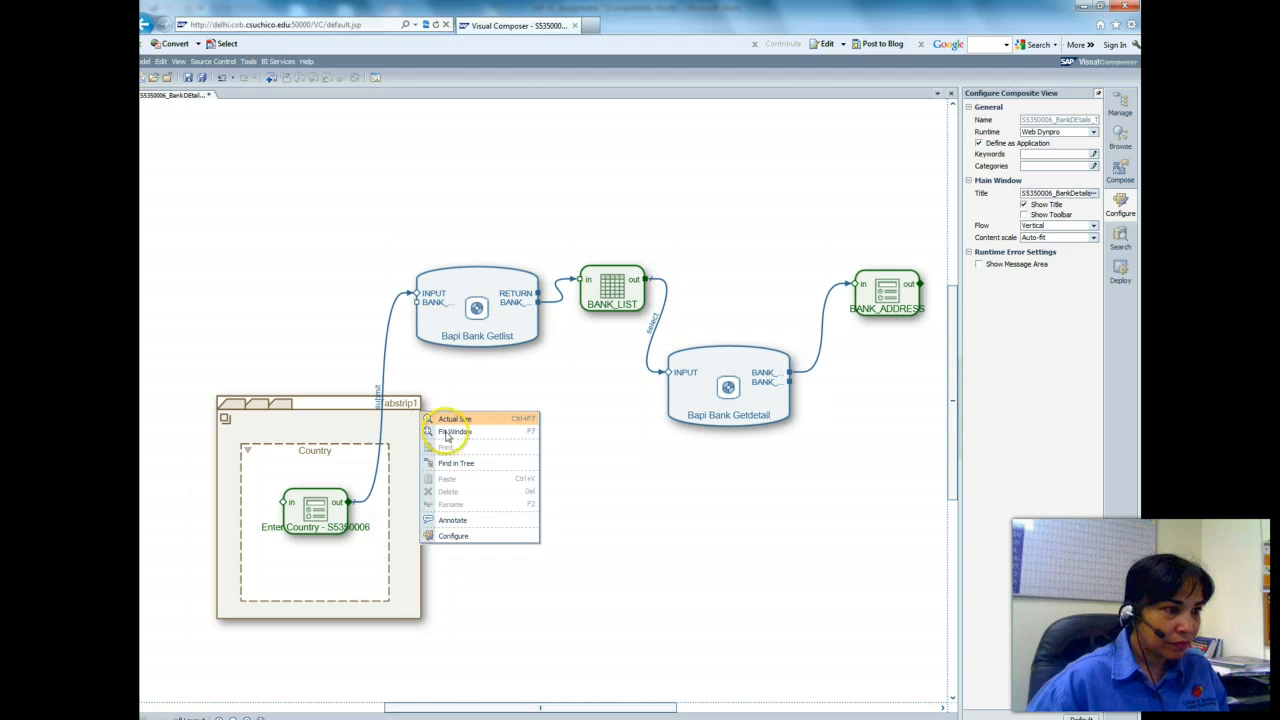
- Add a second tab to the Tabstrip1 container beside the Country layer
{"action": "left_click", "coordinate": [548, 446]}
{"action": "left_click", "coordinate": [415, 402]}
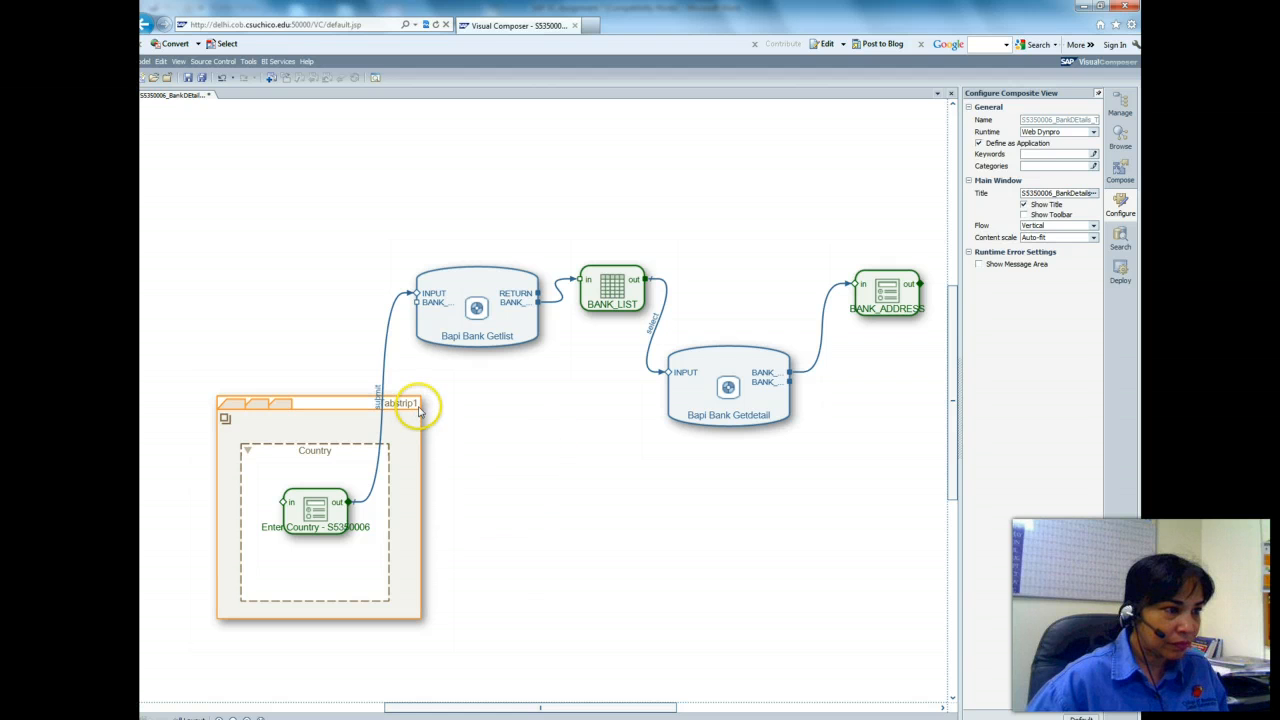
{"action": "right_click", "coordinate": [421, 410]}
{"action": "key", "text": "Escape"}
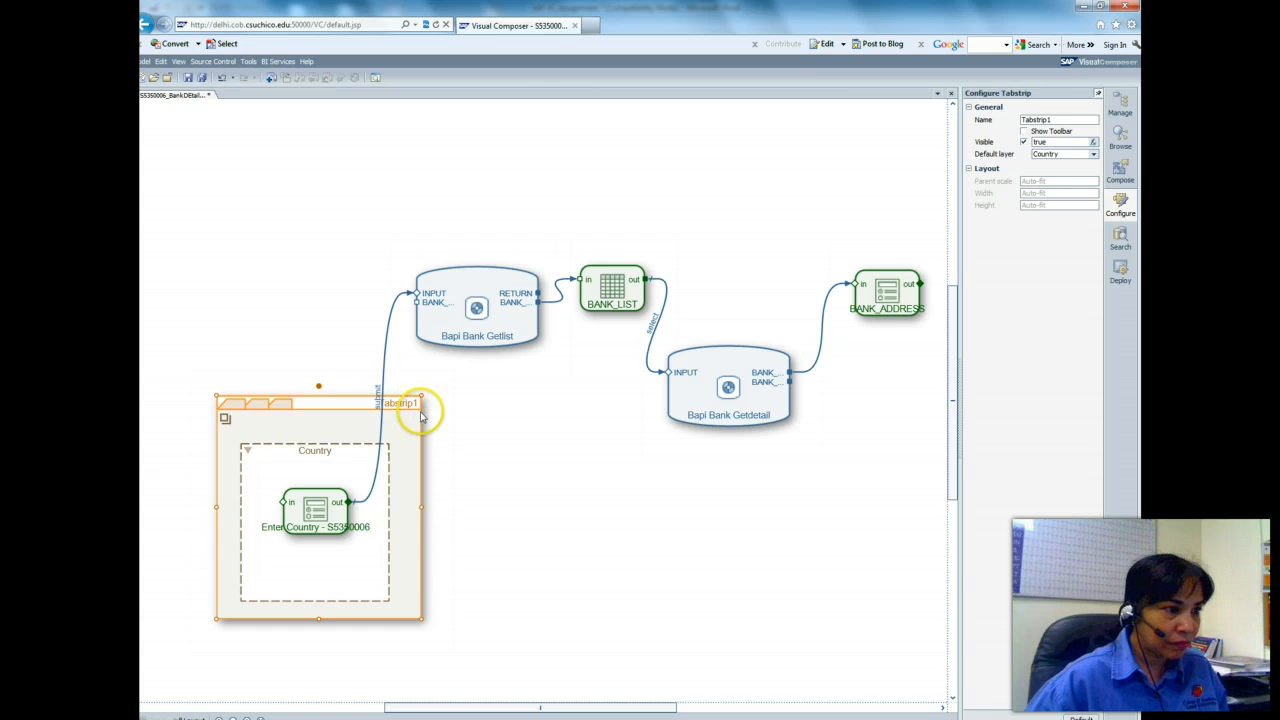
{"action": "right_click", "coordinate": [421, 416]}
{"action": "key", "text": "Escape"}
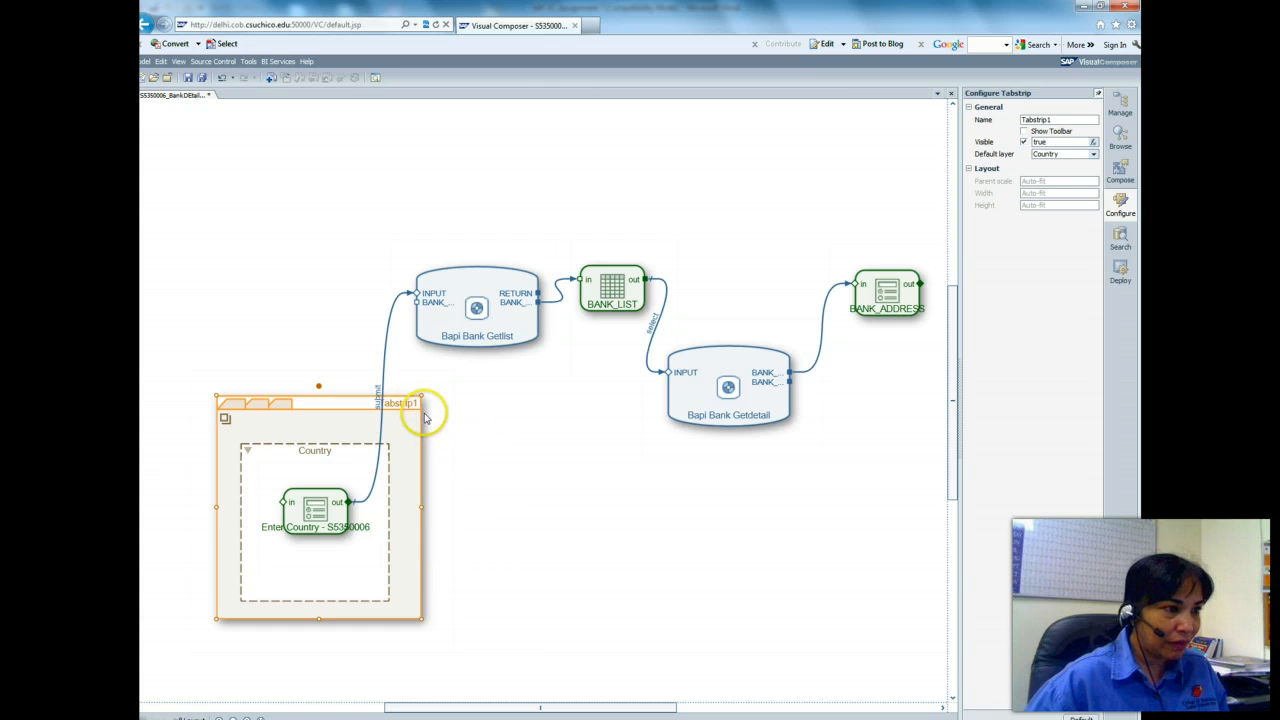
{"action": "right_click", "coordinate": [423, 418]}
{"action": "left_click", "coordinate": [440, 420]}
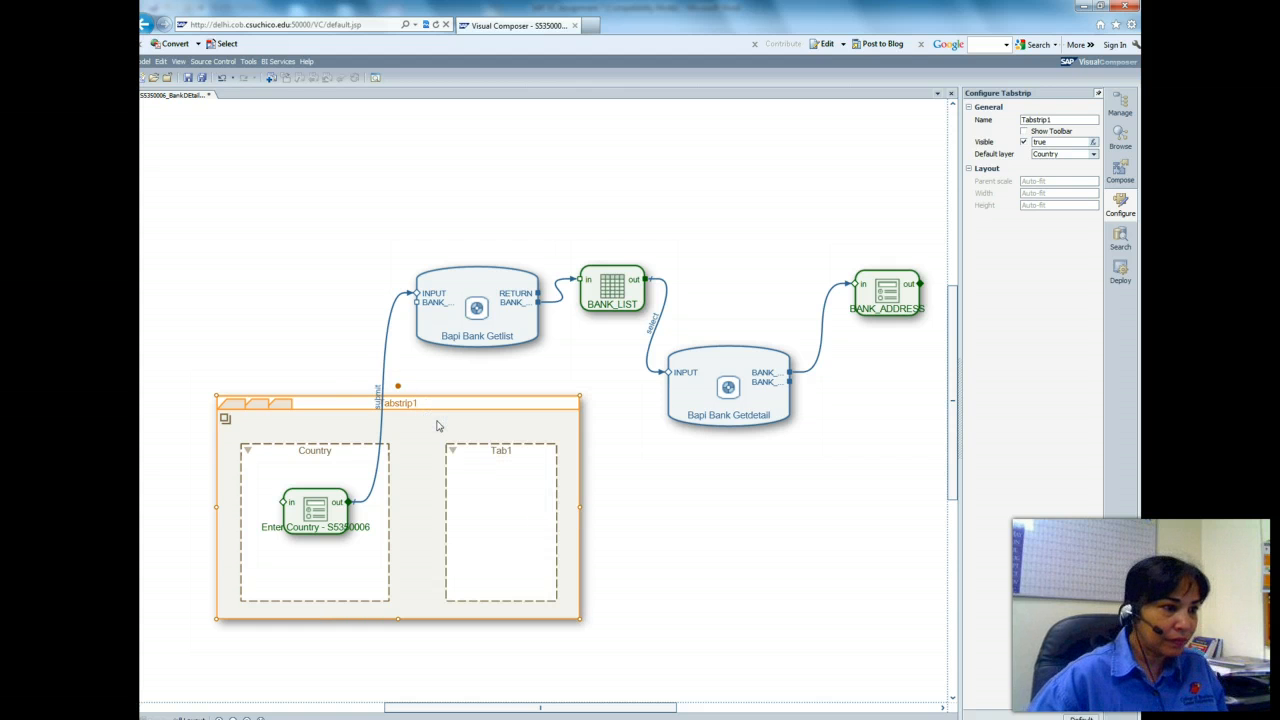
- Switch to the Word assignment, read instruction C2.6 about adding the Bank tab, and return to Visual Composer
{"action": "left_click", "coordinate": [343, 652]}
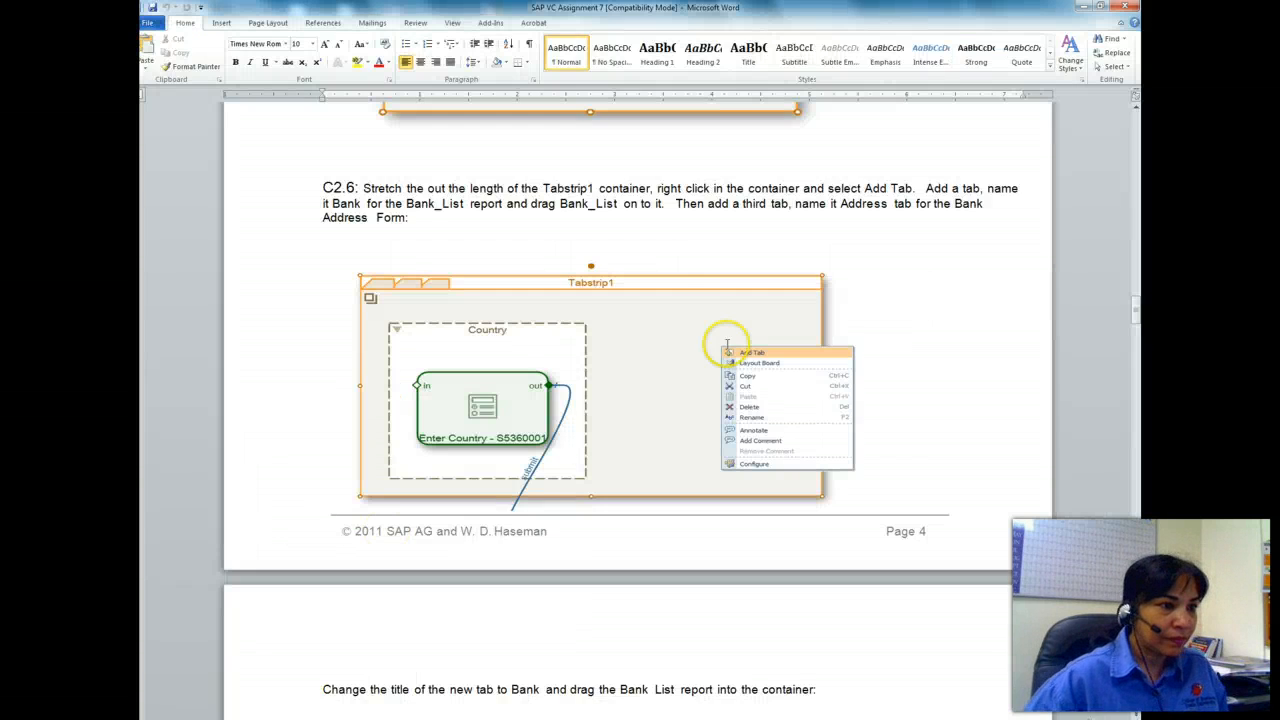
{"action": "left_click_drag", "start_coordinate": [1141, 316], "coordinate": [1139, 329]}
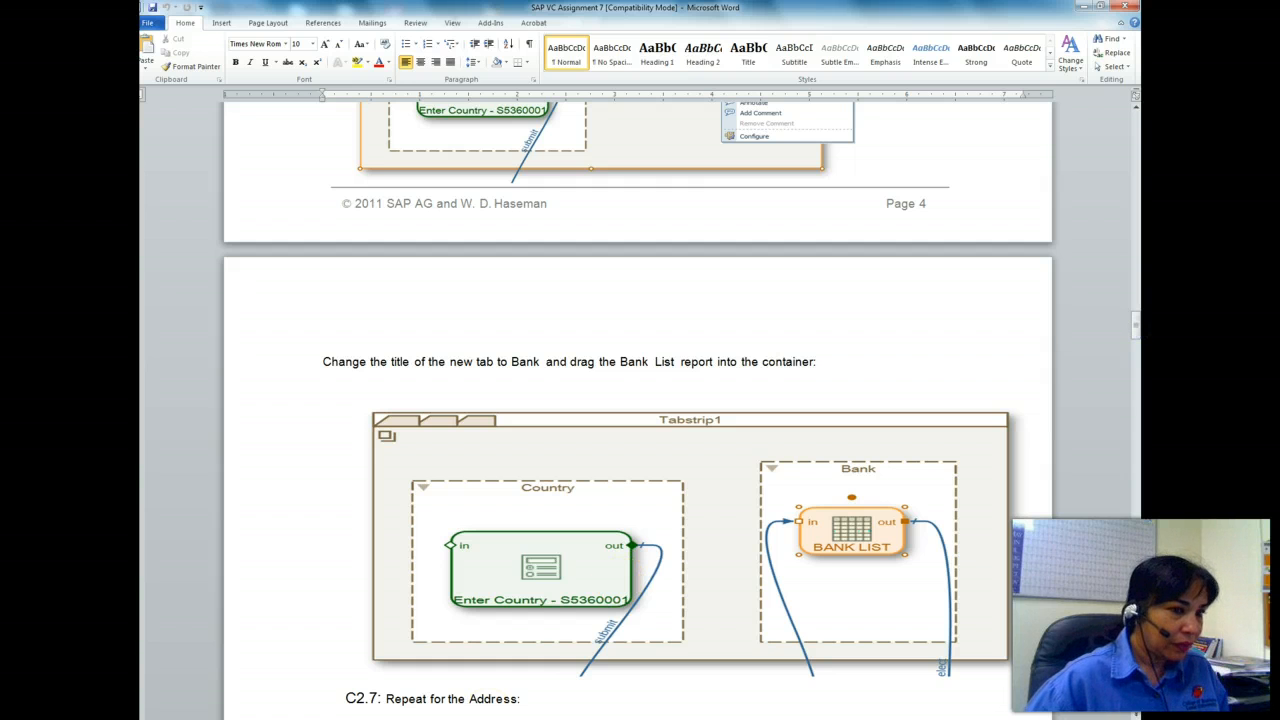
{"action": "left_click", "coordinate": [218, 718]}
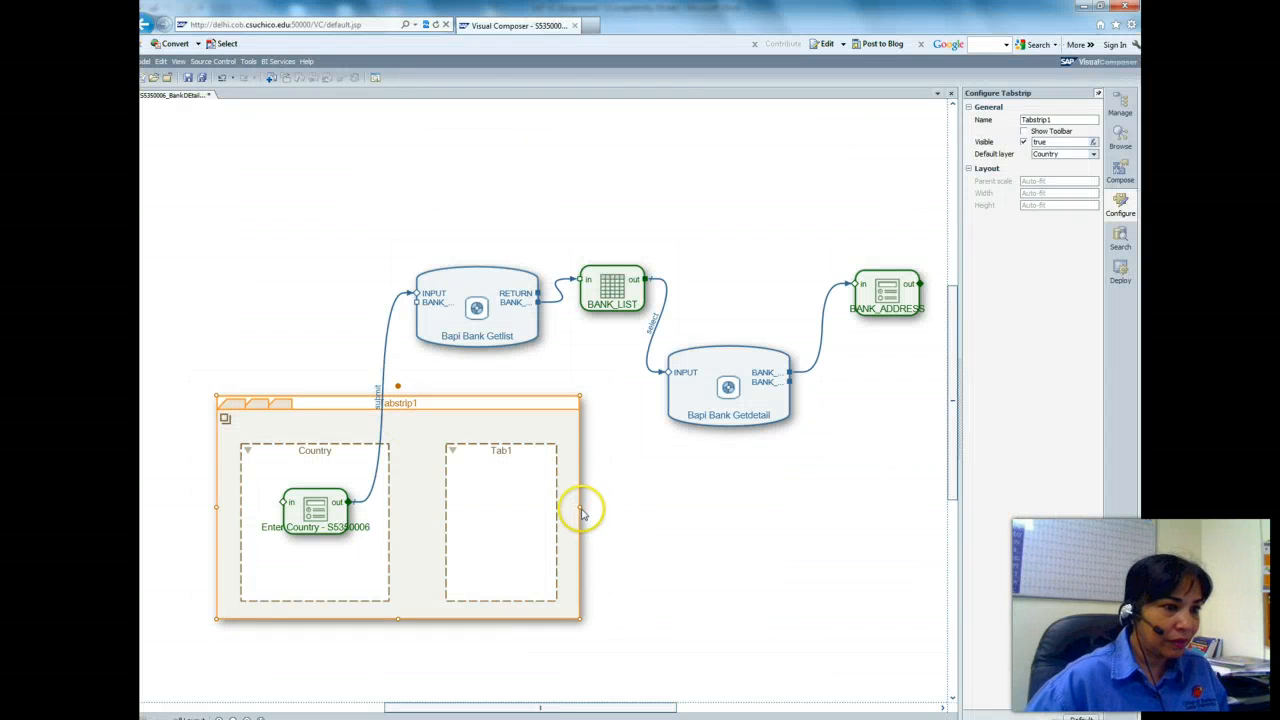
- Widen the Tabstrip1 container slightly and set the title of its new tab to Bank
{"action": "left_click_drag", "start_coordinate": [582, 510], "coordinate": [626, 516]}
{"action": "left_click", "coordinate": [501, 453]}
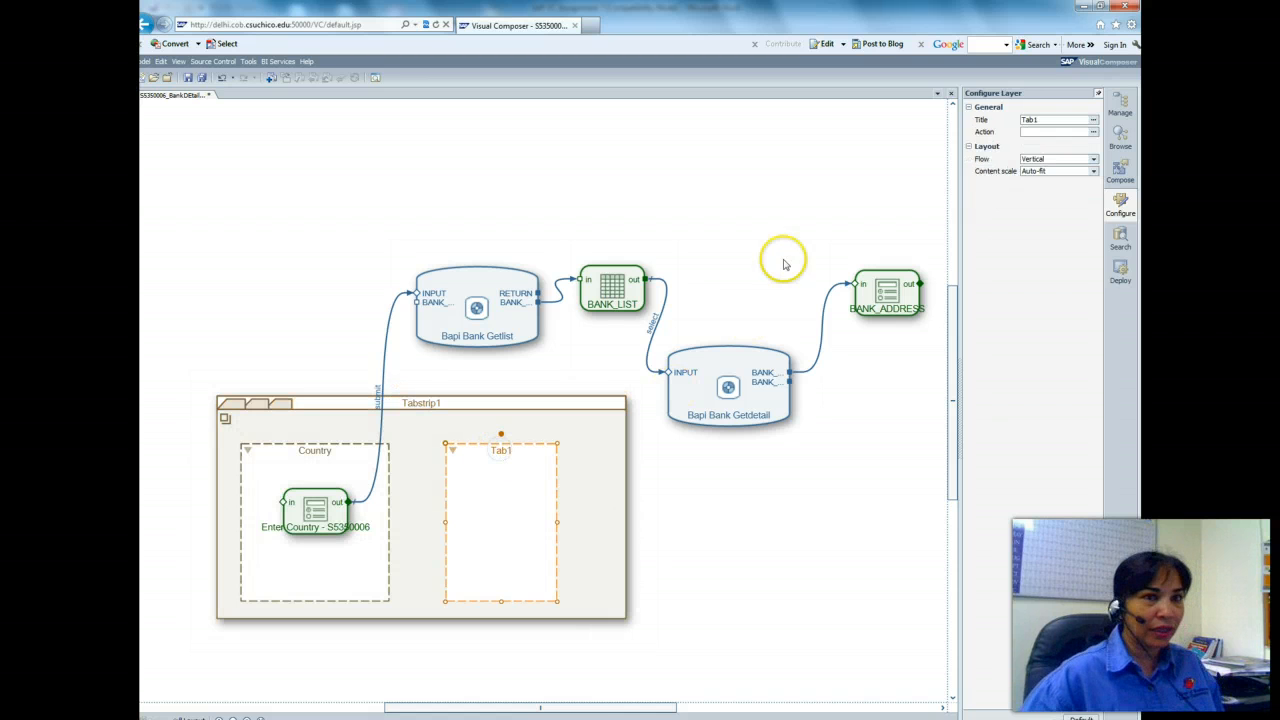
{"action": "left_click", "coordinate": [1037, 120]}
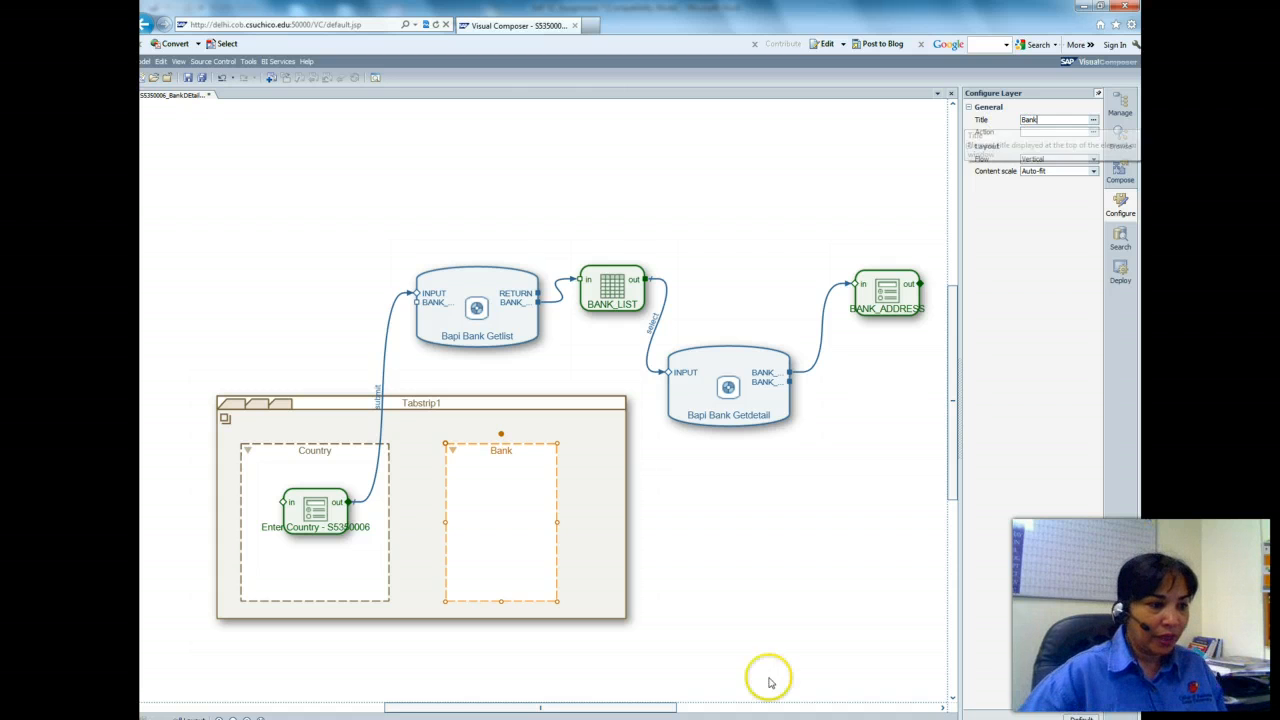
- Check the Bank instruction in Word, move the BANK_LIST table into the Bank tab and shift Bapi Bank Getlist toward the upper left
{"action": "left_click", "coordinate": [708, 718]}
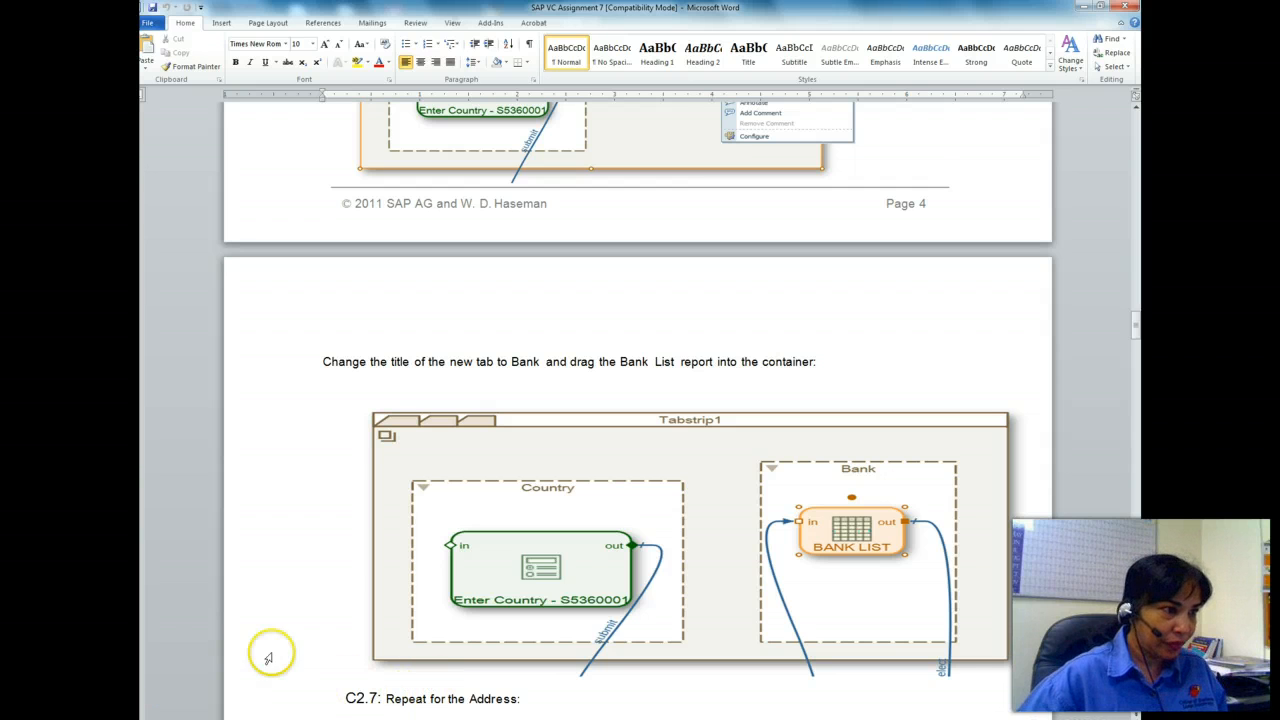
{"action": "left_click", "coordinate": [310, 718]}
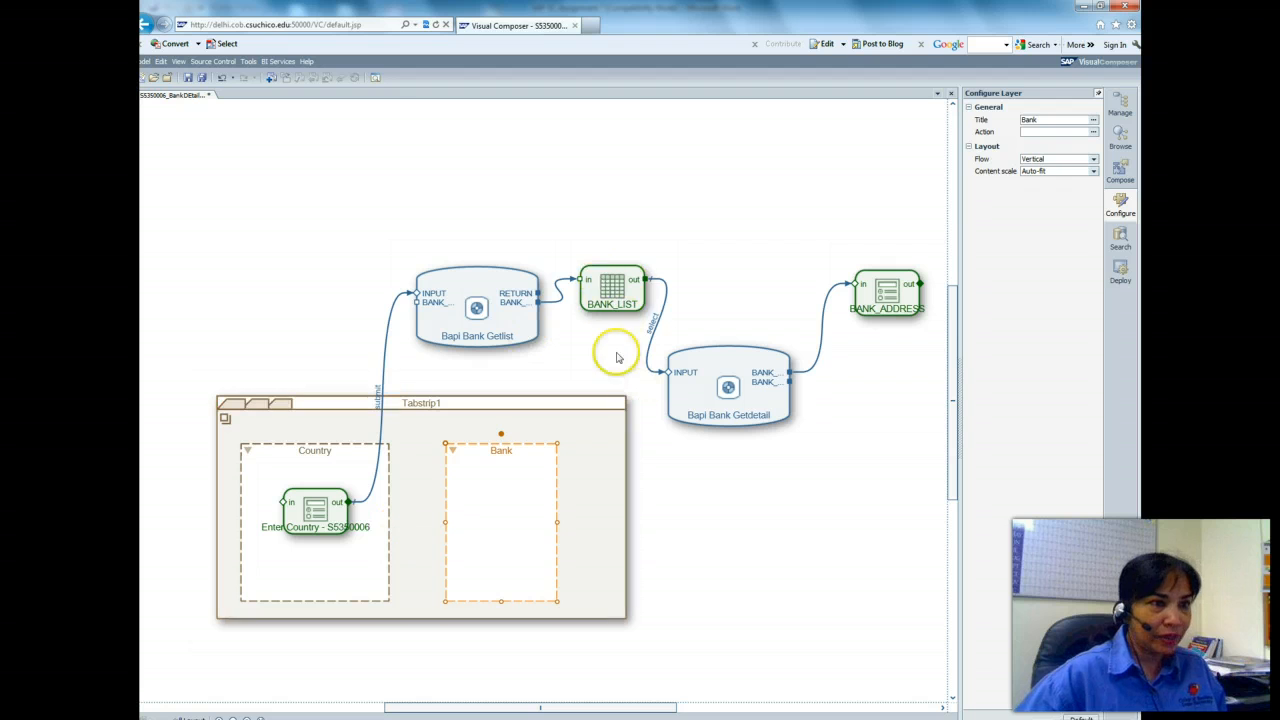
{"action": "left_click_drag", "start_coordinate": [611, 302], "coordinate": [491, 518]}
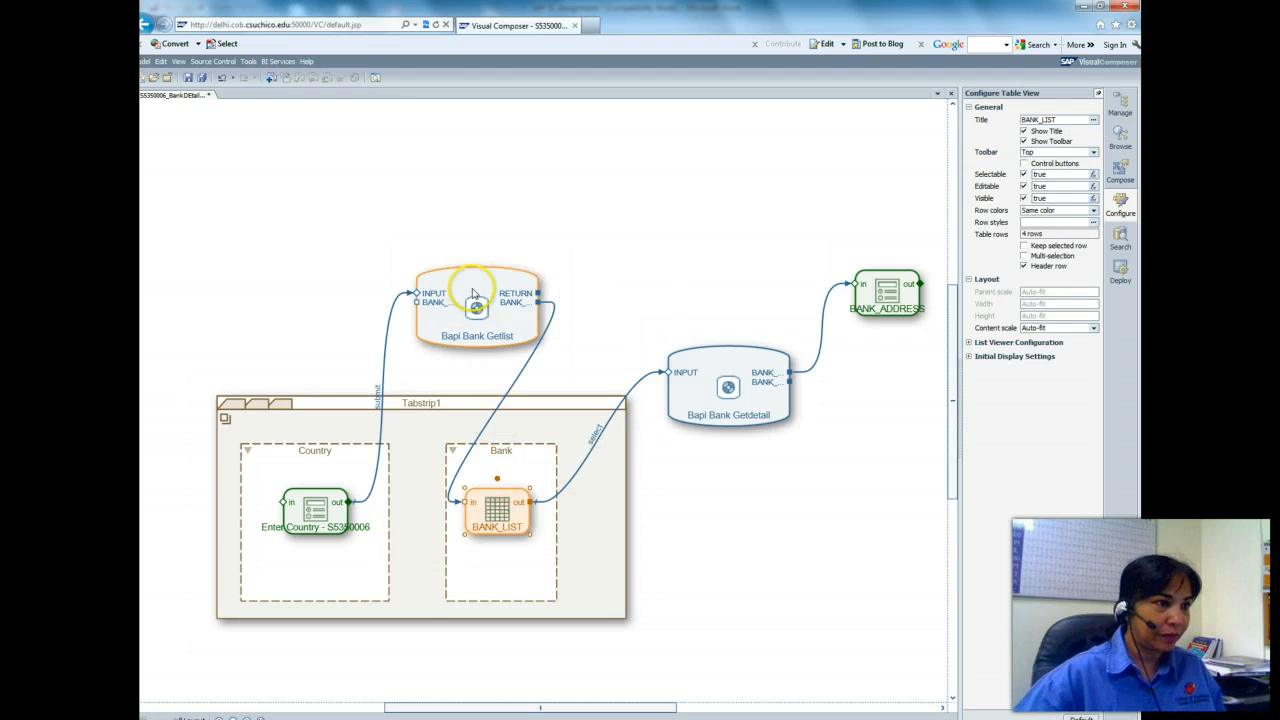
{"action": "left_click_drag", "start_coordinate": [470, 290], "coordinate": [394, 262]}
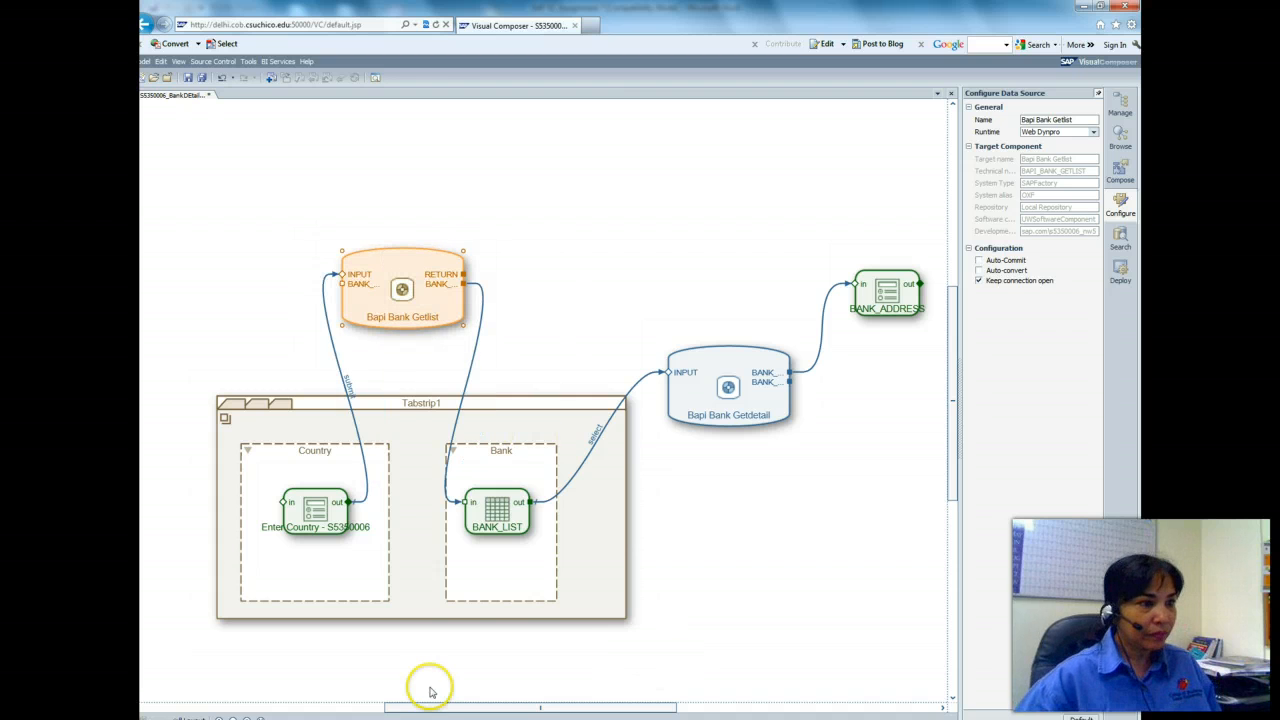
- Switch to the Word assignment, read instruction C2.7 about the Address tab, and return to Visual Composer
{"action": "left_click", "coordinate": [380, 718]}
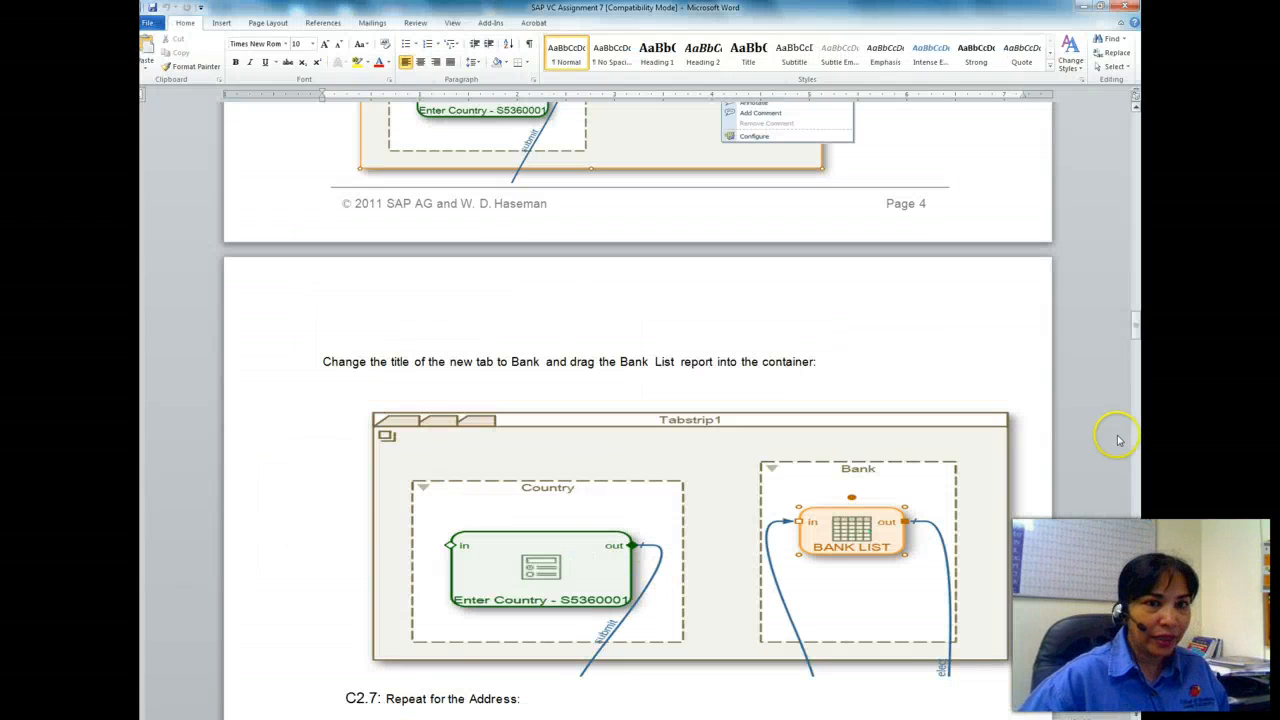
{"action": "left_click_drag", "start_coordinate": [1134, 321], "coordinate": [1109, 374]}
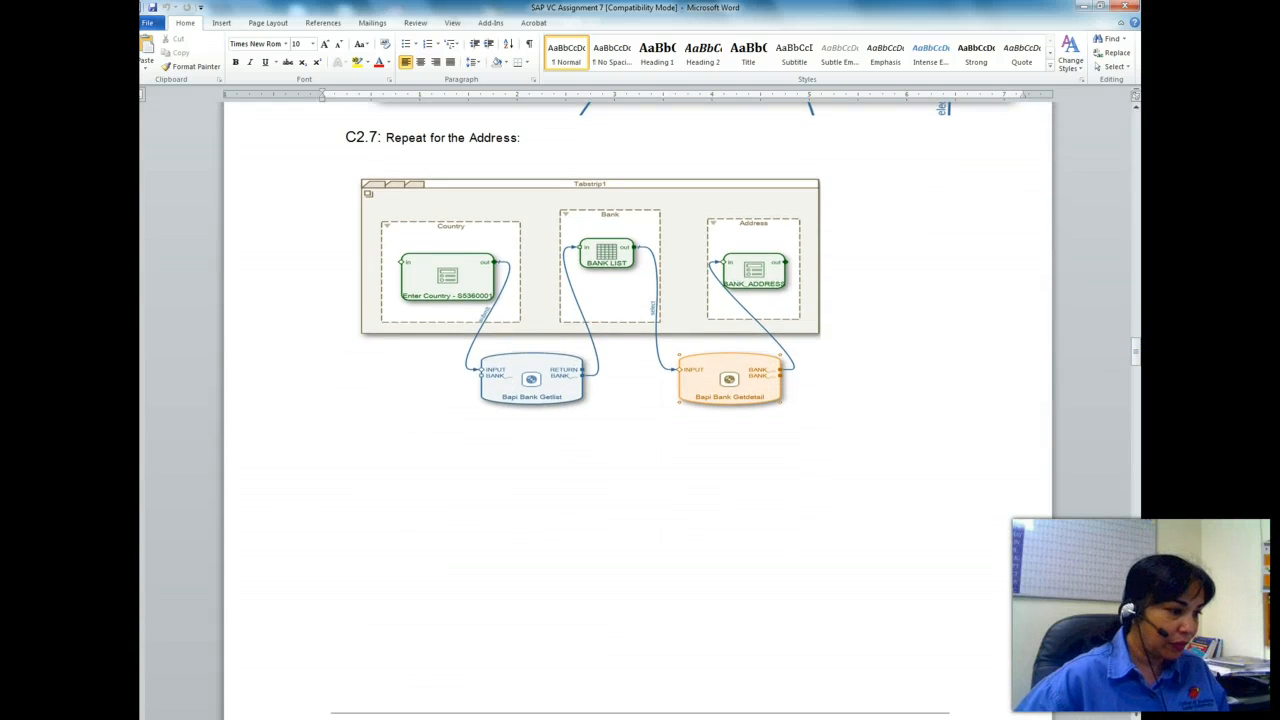
{"action": "left_click", "coordinate": [262, 718]}
- Move Bapi Bank Getdetail up above the tabstrip and widen Tabstrip1 to make room for a third tab
{"action": "left_click", "coordinate": [741, 356]}
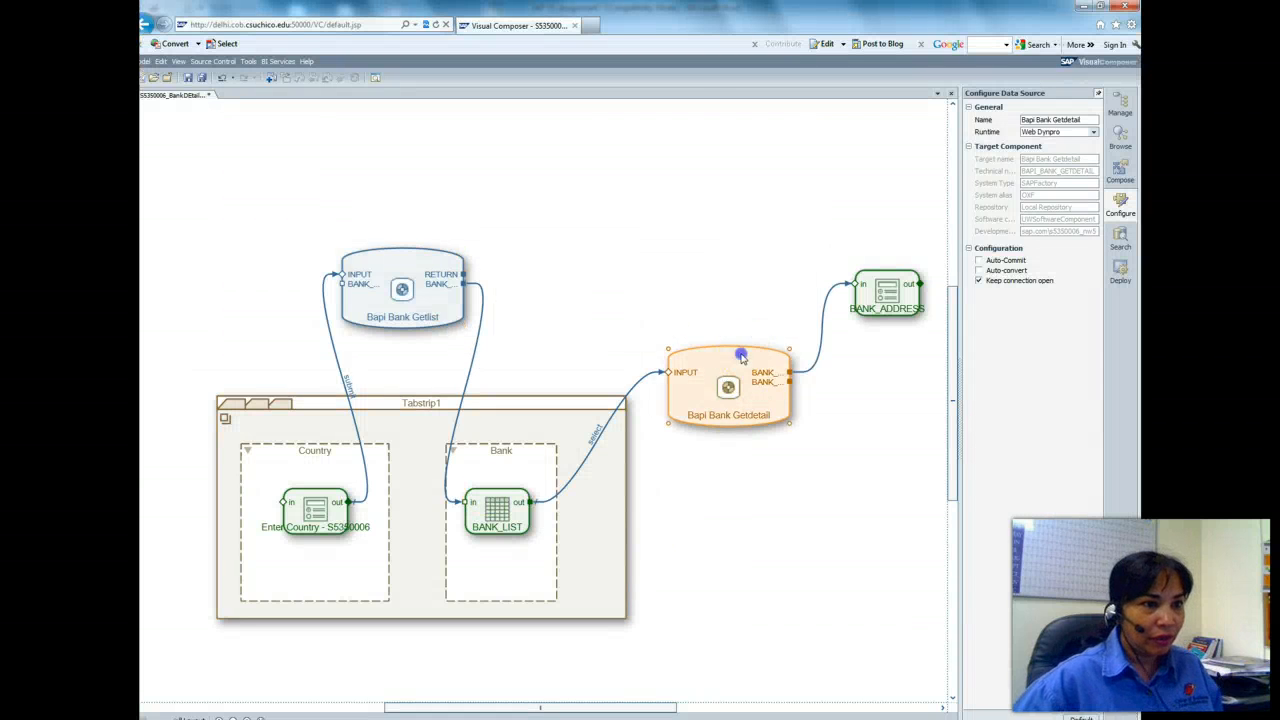
{"action": "left_click_drag", "start_coordinate": [741, 356], "coordinate": [666, 222]}
{"action": "left_click", "coordinate": [624, 520]}
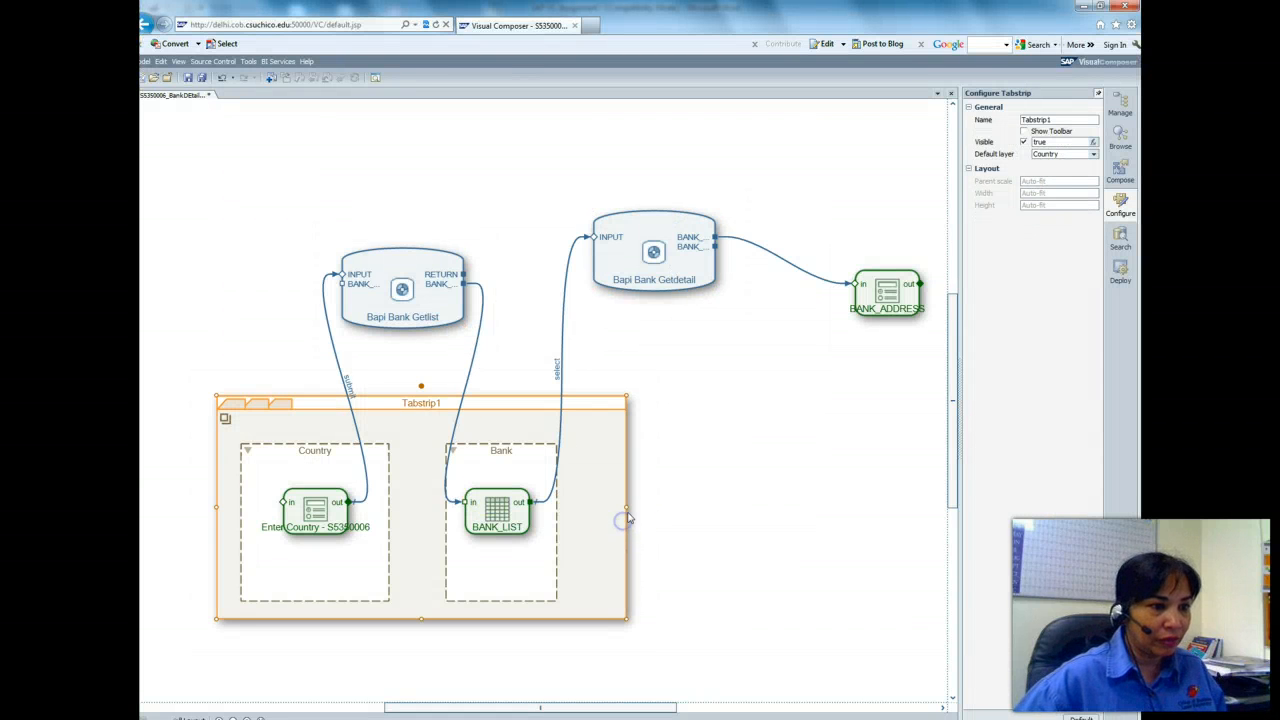
{"action": "left_click_drag", "start_coordinate": [628, 510], "coordinate": [830, 509]}
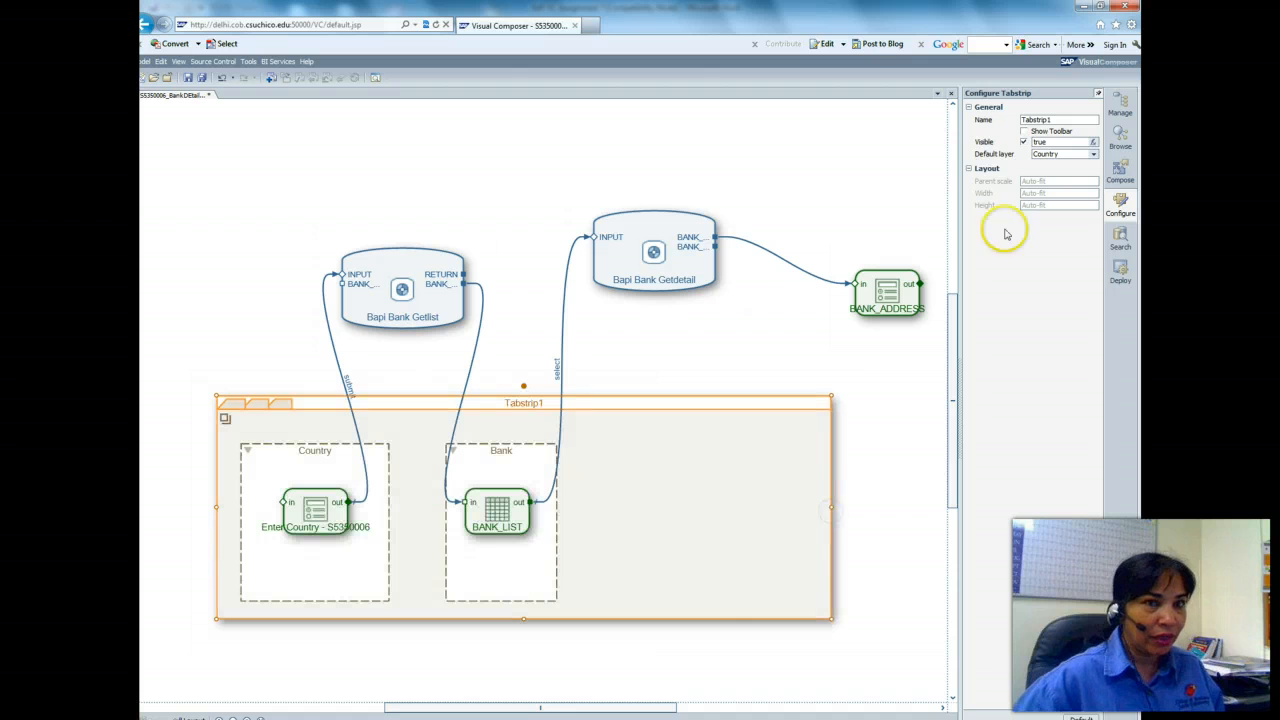
- Add a third tab to Tabstrip1 beside the Bank layer and set its title to Address
{"action": "right_click", "coordinate": [603, 505]}
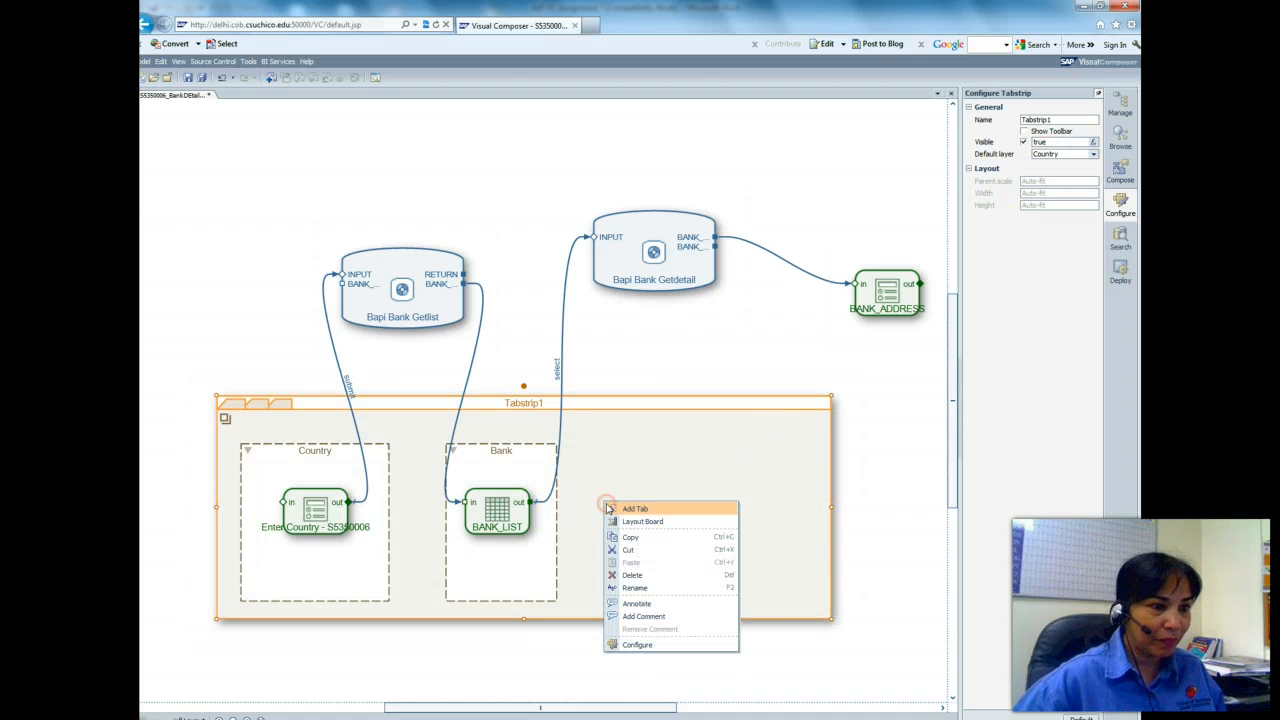
{"action": "left_click", "coordinate": [636, 509]}
{"action": "left_click", "coordinate": [670, 448]}
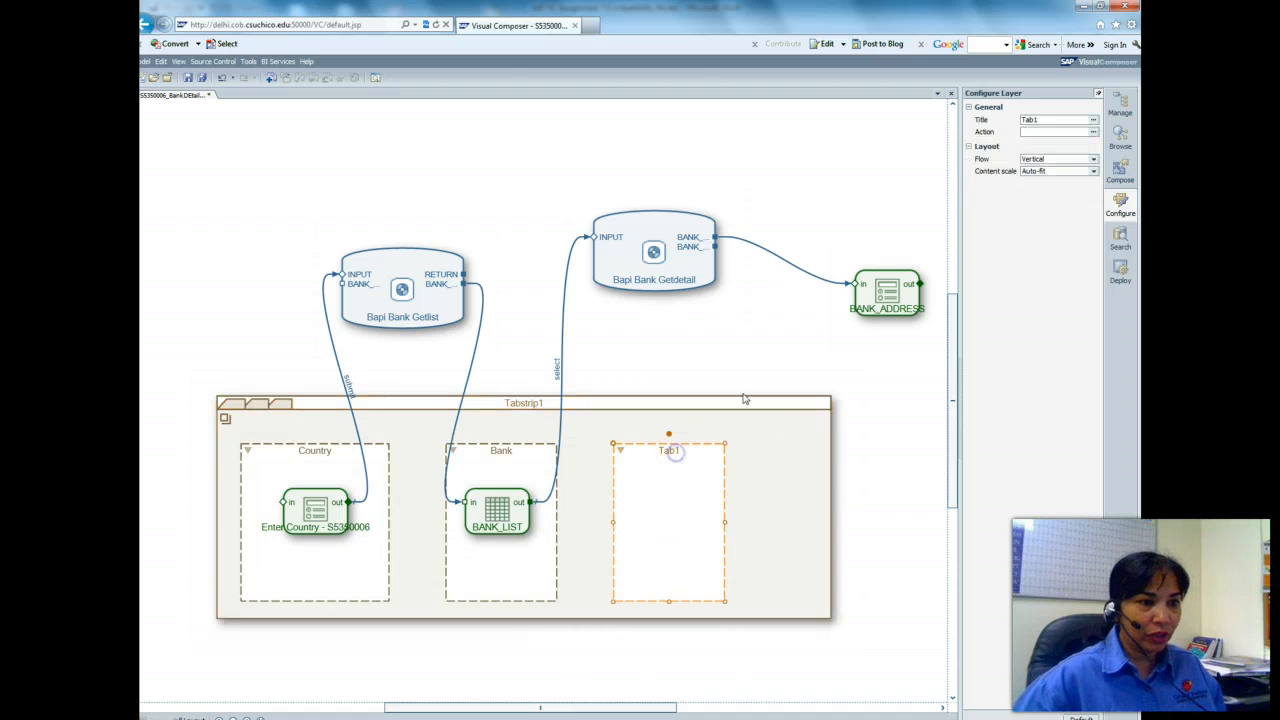
{"action": "left_click", "coordinate": [1043, 121]}
{"action": "left_click_drag", "start_coordinate": [1043, 121], "coordinate": [1008, 121]}
{"action": "type", "text": "Address"}
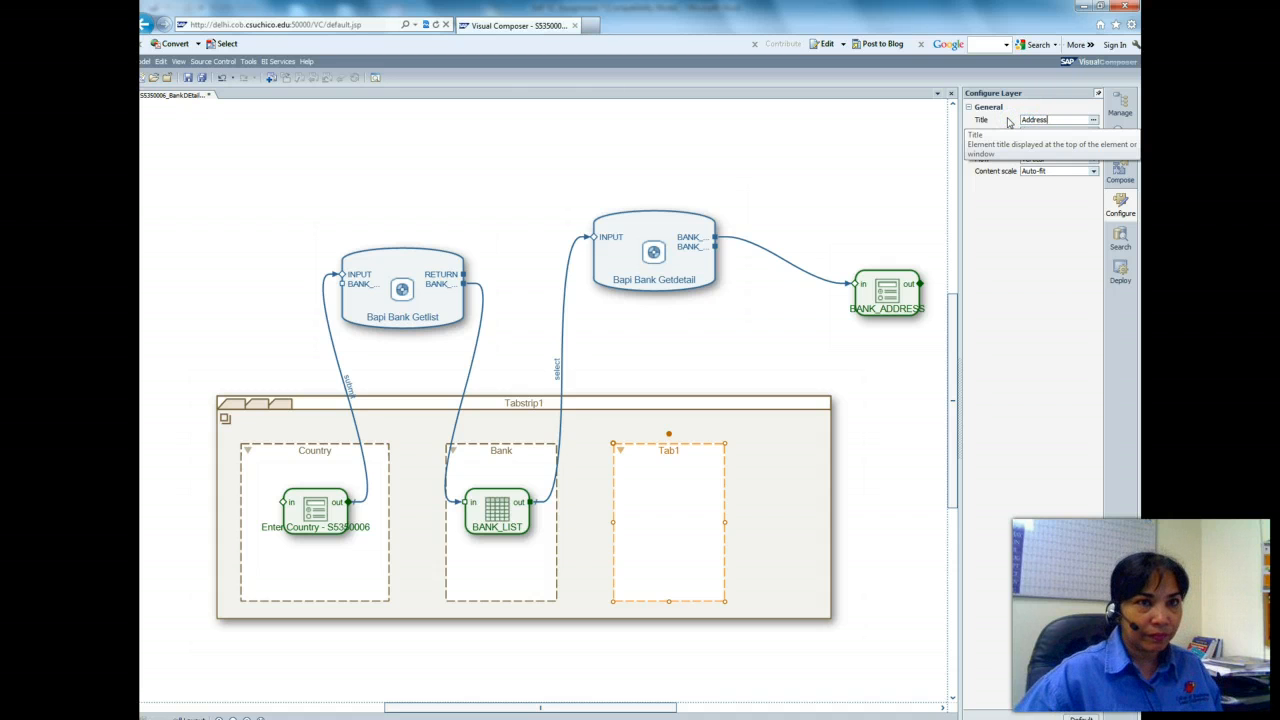
- Move the BANK_ADDRESS form into the Address tab and reposition Tabstrip1 and Bapi Bank Getlist so the services line up above it
{"action": "left_click_drag", "start_coordinate": [887, 292], "coordinate": [662, 506]}
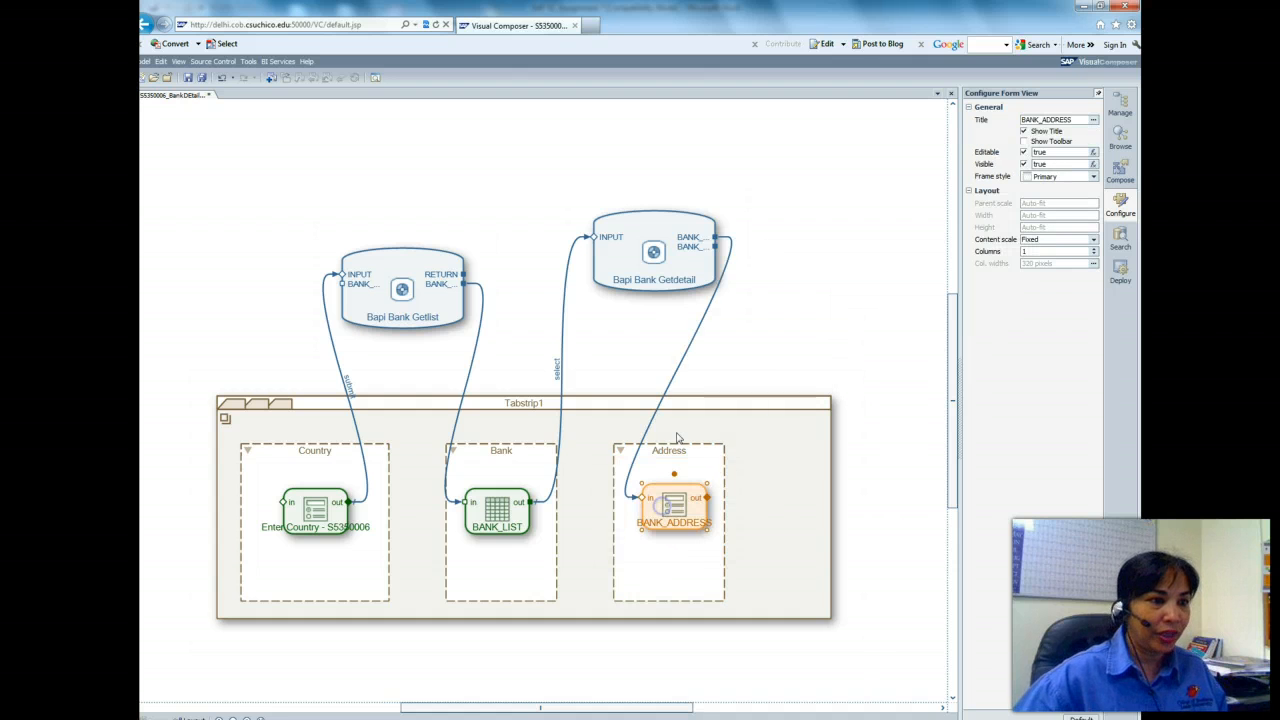
{"action": "left_click_drag", "start_coordinate": [669, 400], "coordinate": [708, 362]}
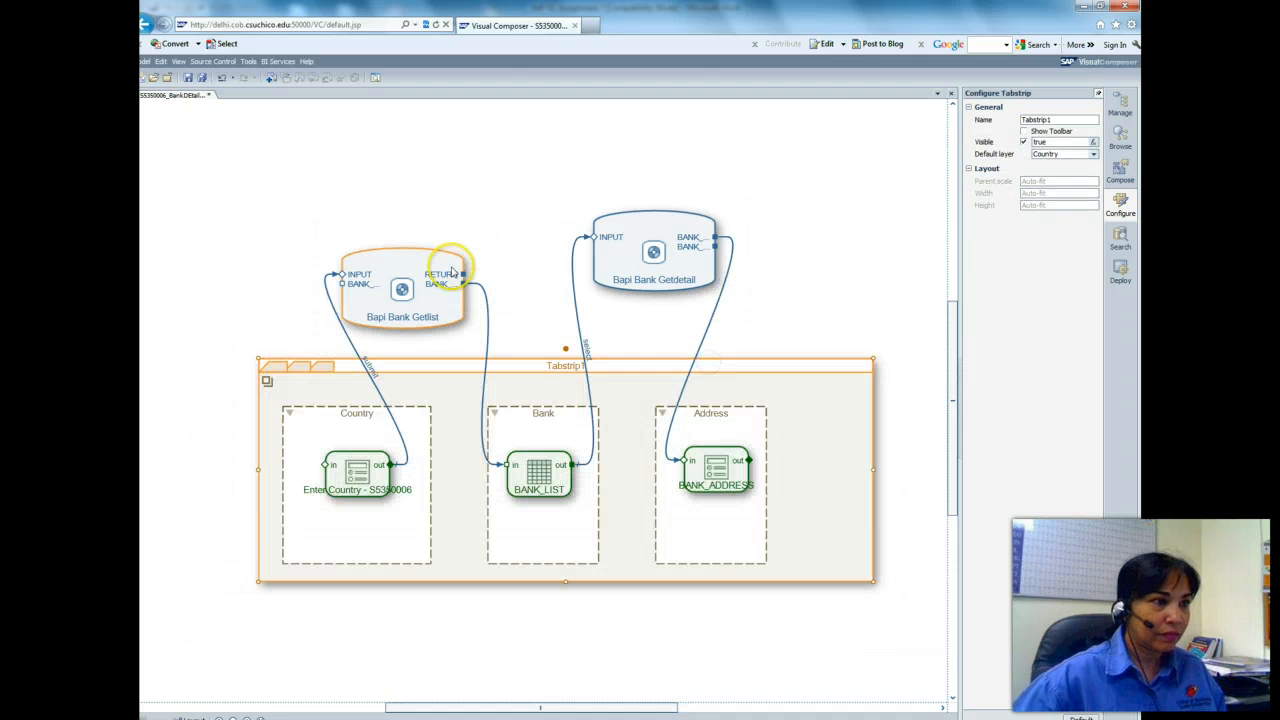
{"action": "left_click_drag", "start_coordinate": [447, 267], "coordinate": [440, 231]}
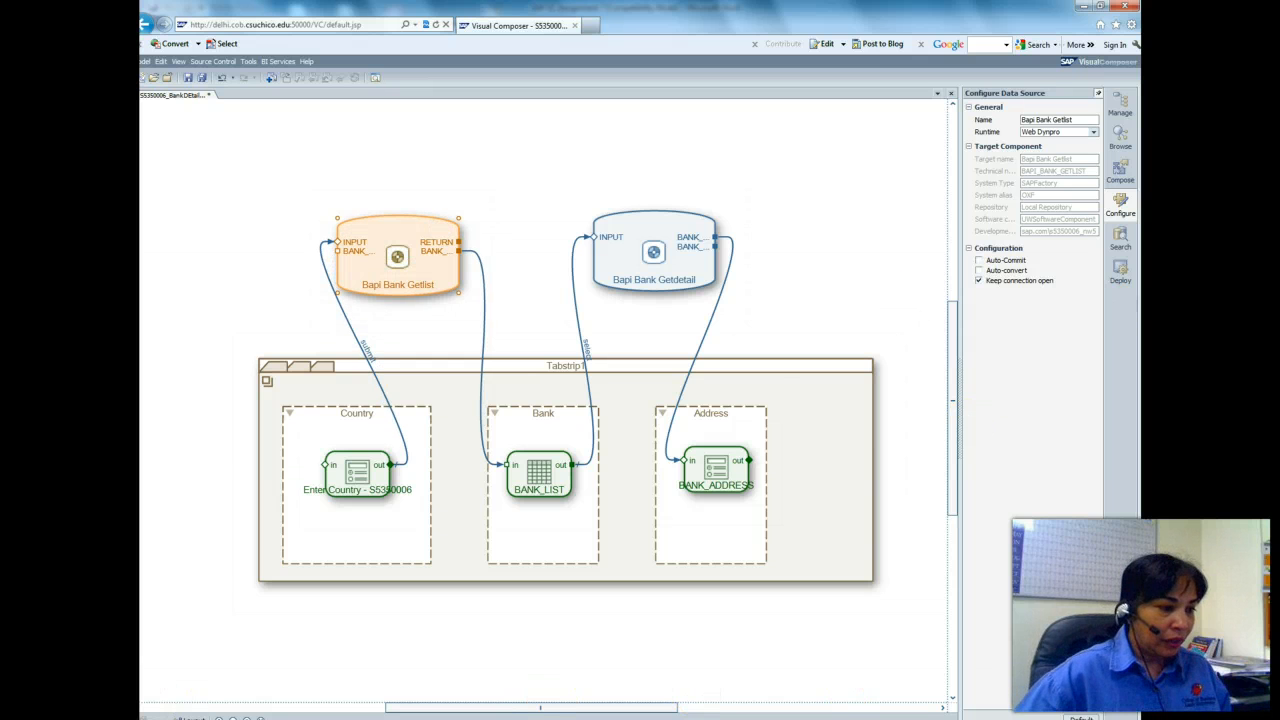
- Switch to the Word assignment and read instructions C2.8 and C2.9 about the main window title and layout view
{"action": "key", "text": "alt+Tab"}
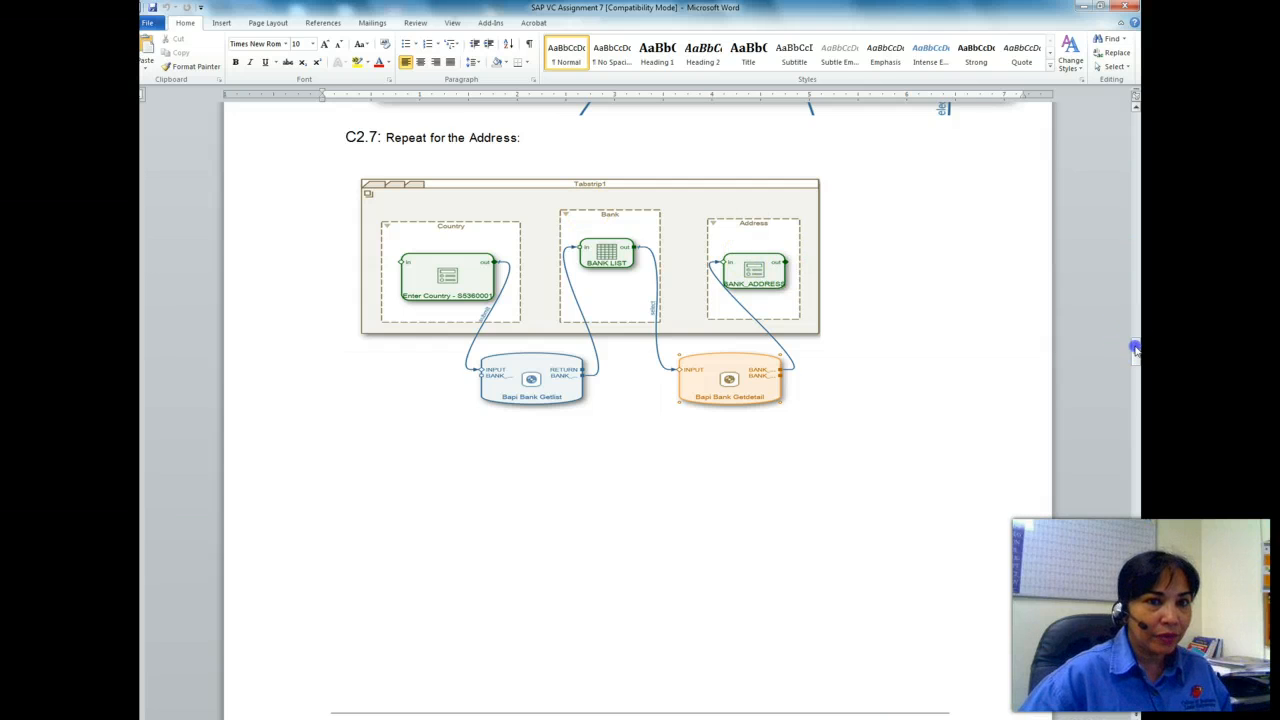
{"action": "left_click_drag", "start_coordinate": [1137, 345], "coordinate": [1138, 380]}
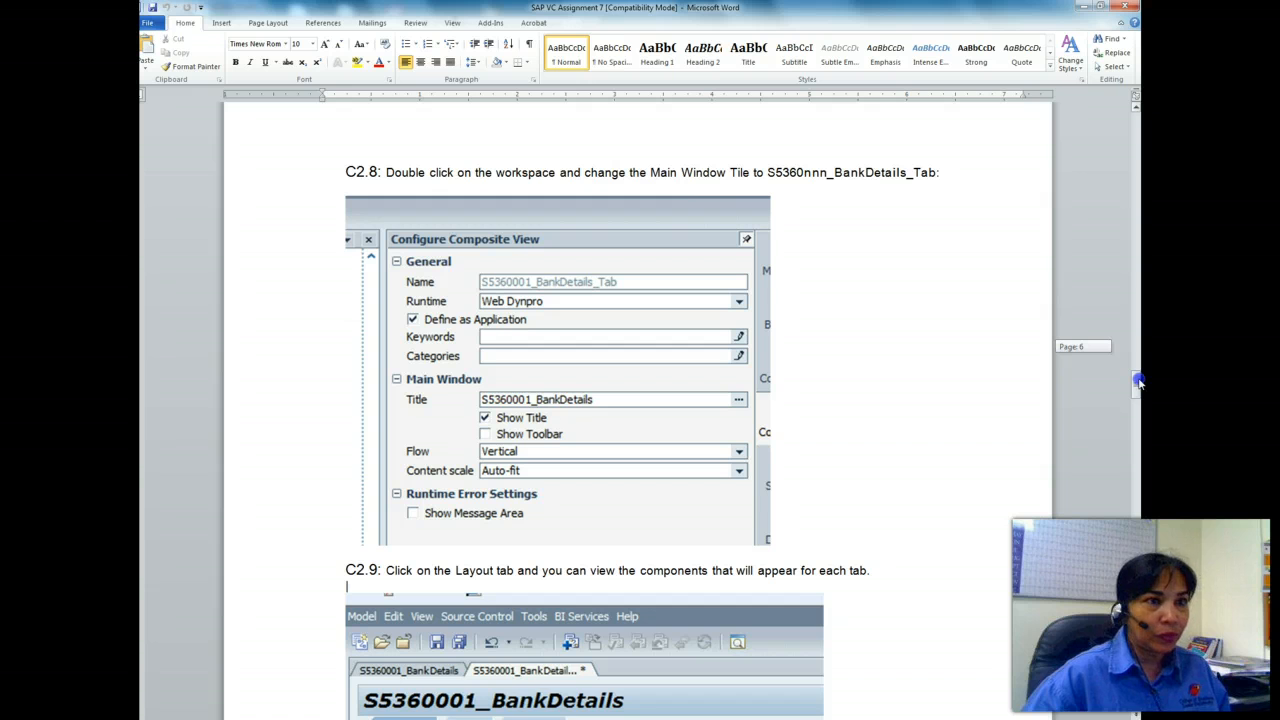
{"action": "left_click_drag", "start_coordinate": [1138, 380], "coordinate": [1138, 383]}
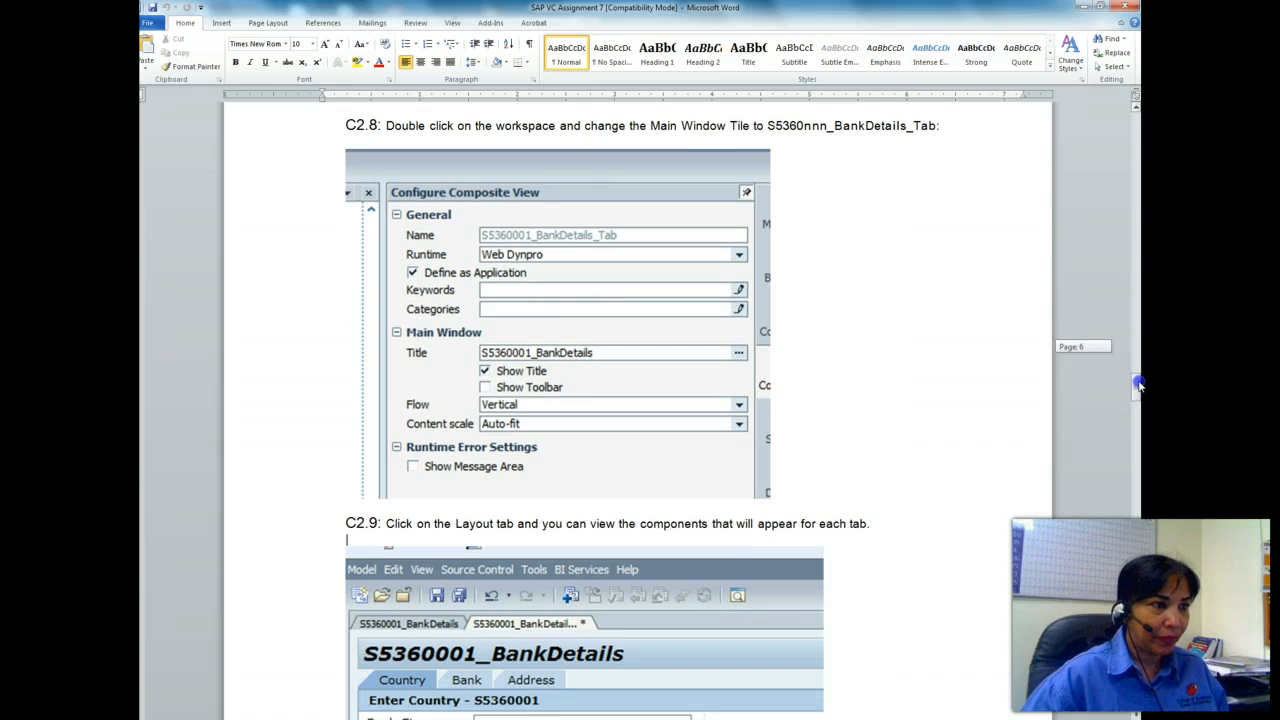
{"action": "left_click_drag", "start_coordinate": [1138, 383], "coordinate": [1138, 383]}
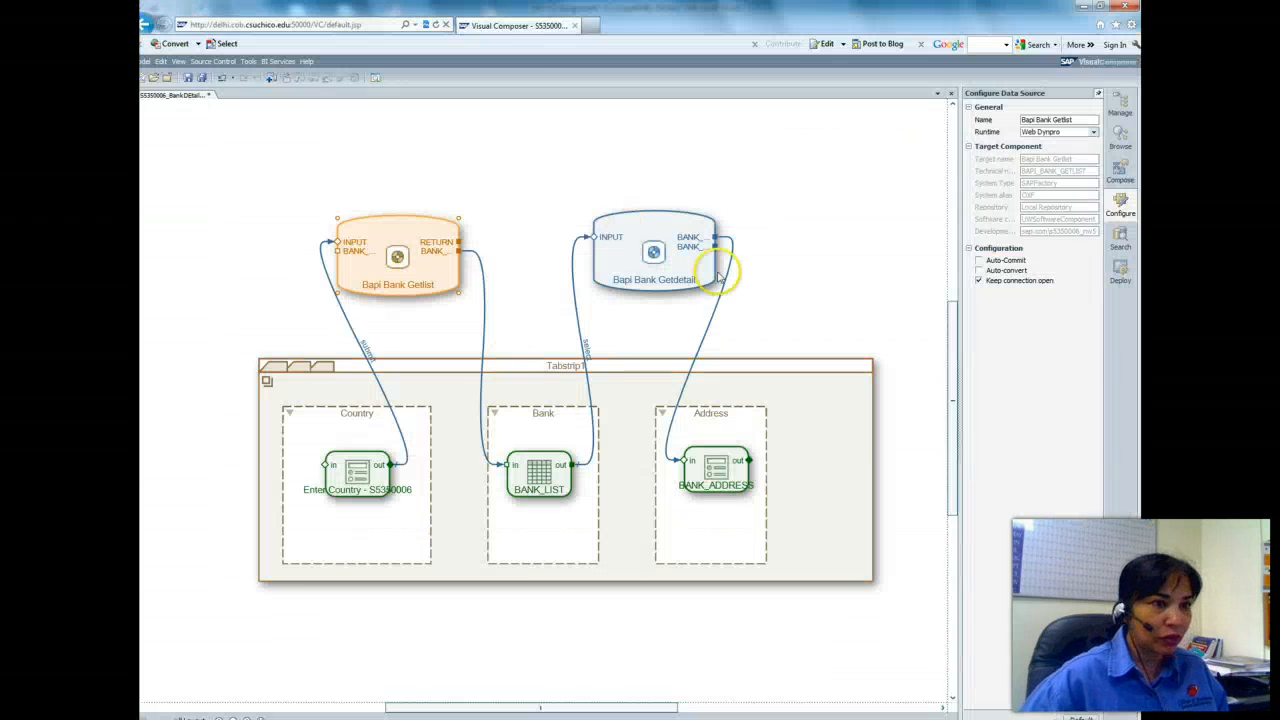
- Set the composite view's main window title to S5350006_BankDetails_Tab and shift Tabstrip1 slightly left under the services
{"action": "double_click", "coordinate": [821, 250]}
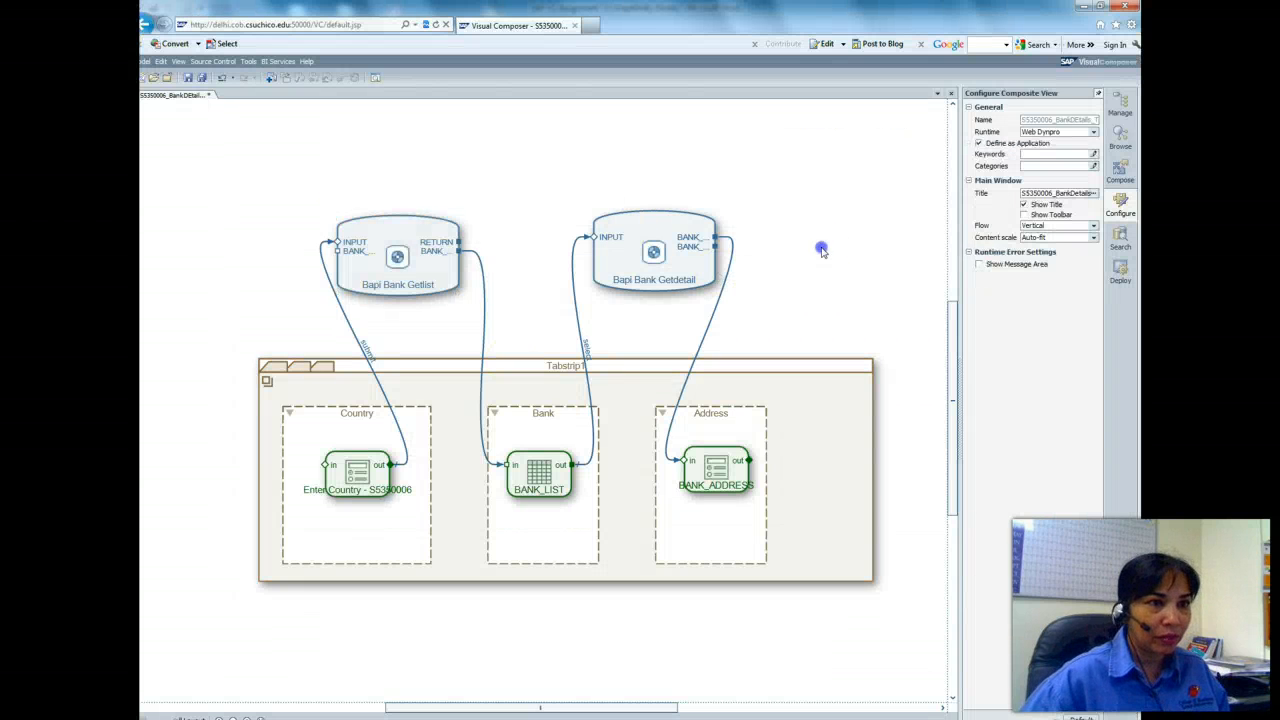
{"action": "left_click_drag", "start_coordinate": [951, 250], "coordinate": [895, 253]}
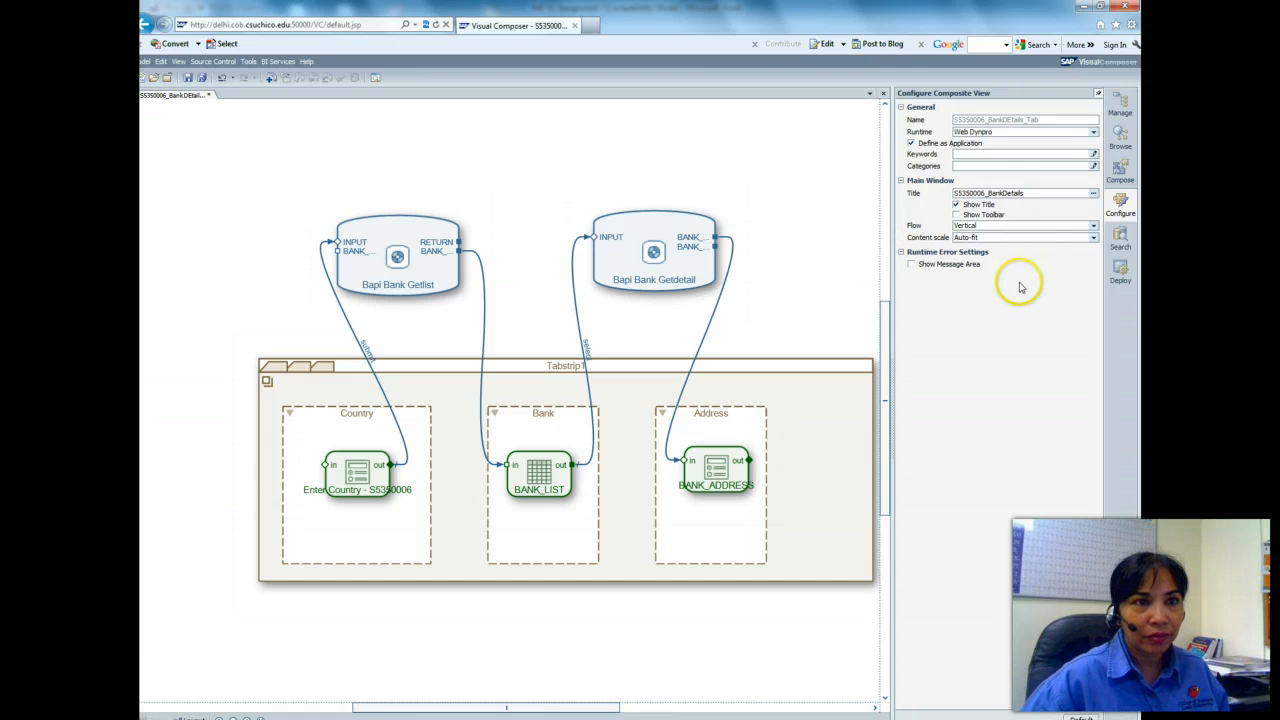
{"action": "left_click", "coordinate": [1027, 193]}
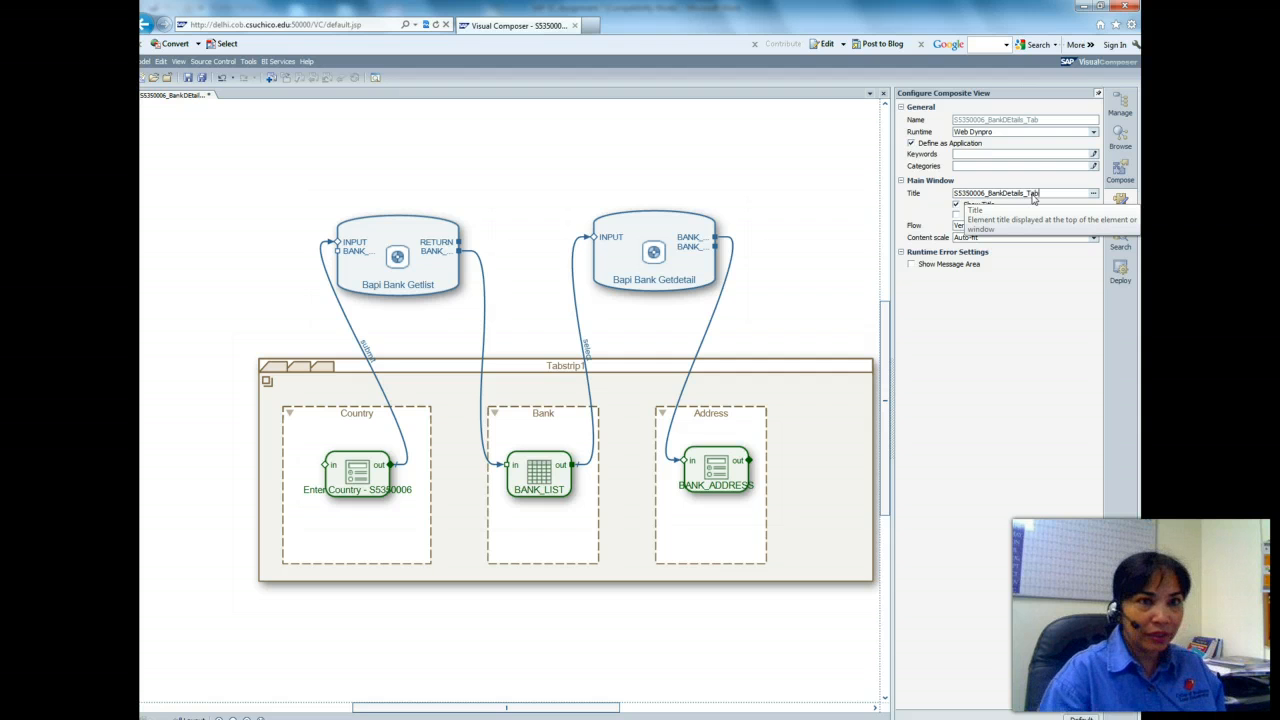
{"action": "left_click", "coordinate": [995, 392]}
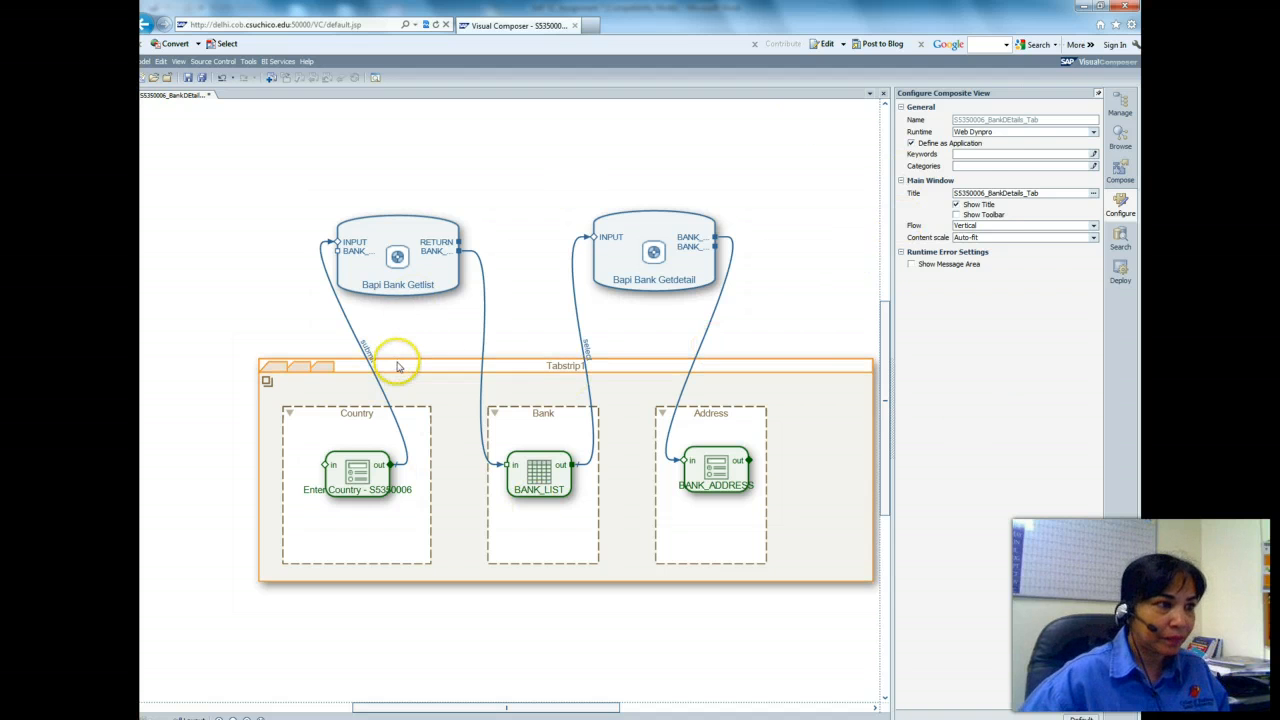
{"action": "left_click_drag", "start_coordinate": [399, 360], "coordinate": [374, 392]}
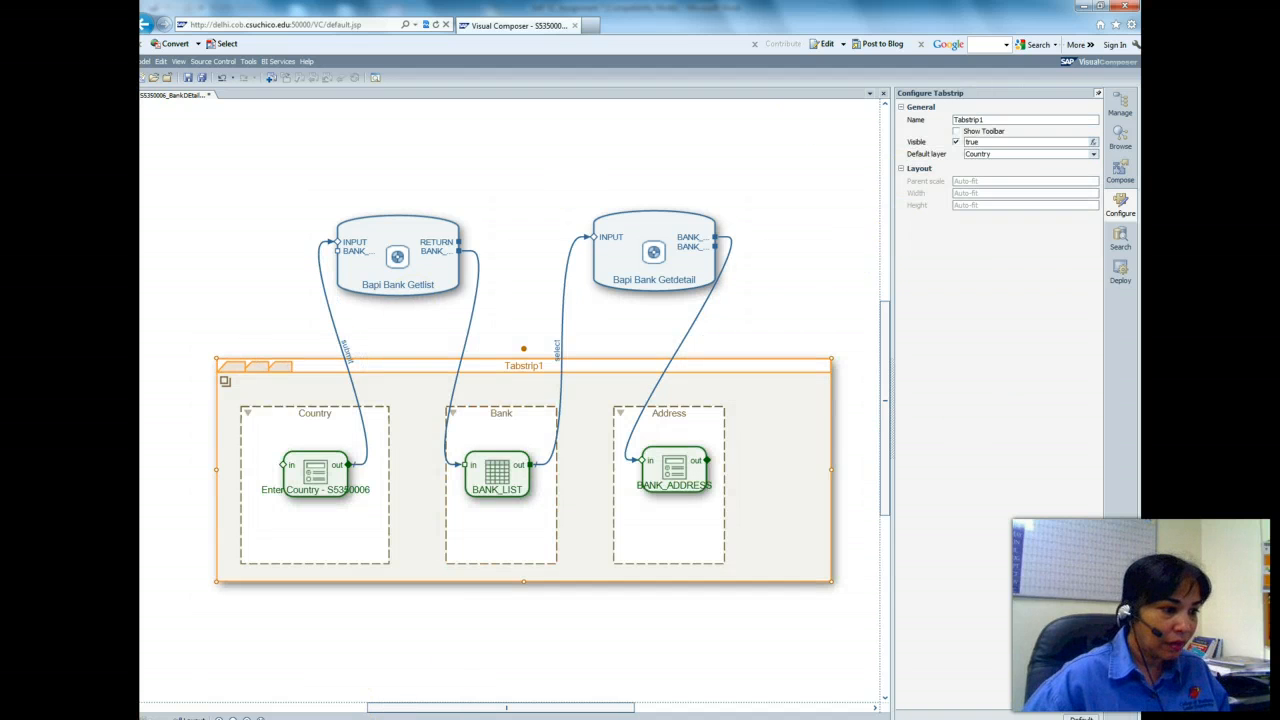
- Switch to the Word assignment and reread instruction C2.8 on the main window title and C2.9 on the Layout view
{"action": "left_click", "coordinate": [345, 719]}
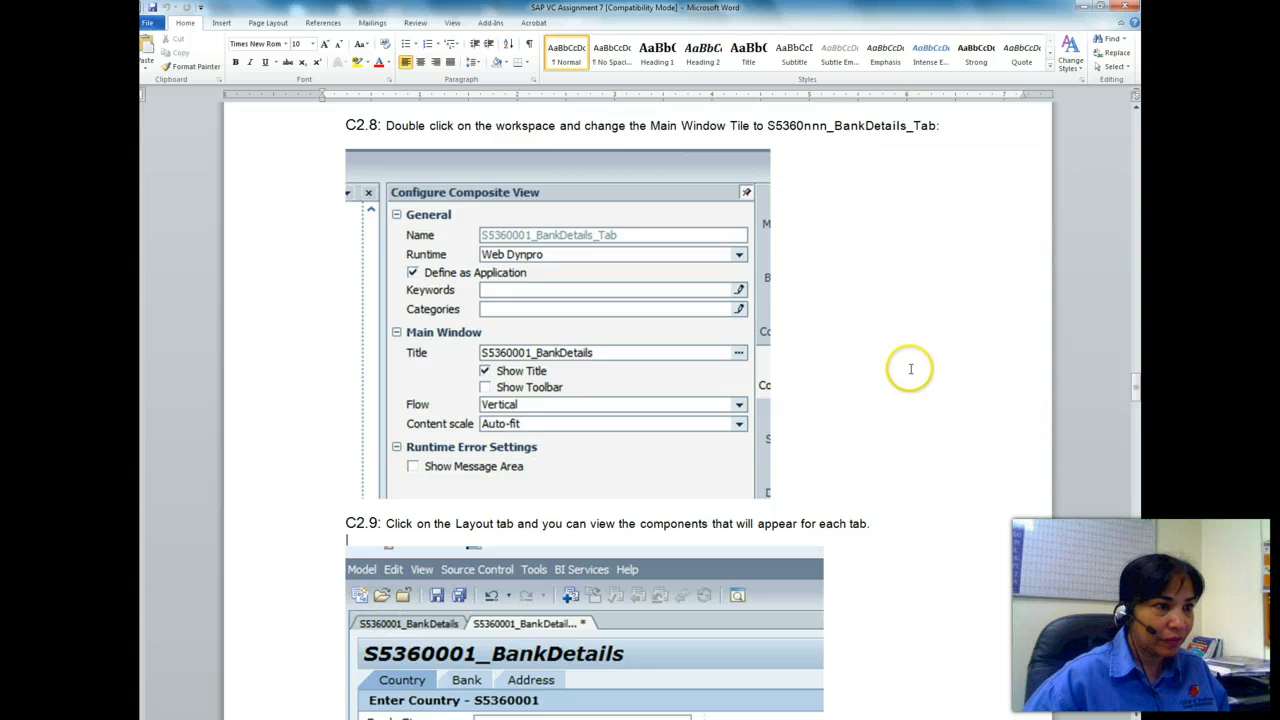
{"action": "mouse_move", "coordinate": [1136, 384]}
{"action": "left_mouse_down"}
{"action": "mouse_move", "coordinate": [1137, 397]}
{"action": "mouse_move", "coordinate": [1137, 383]}
{"action": "left_mouse_up"}
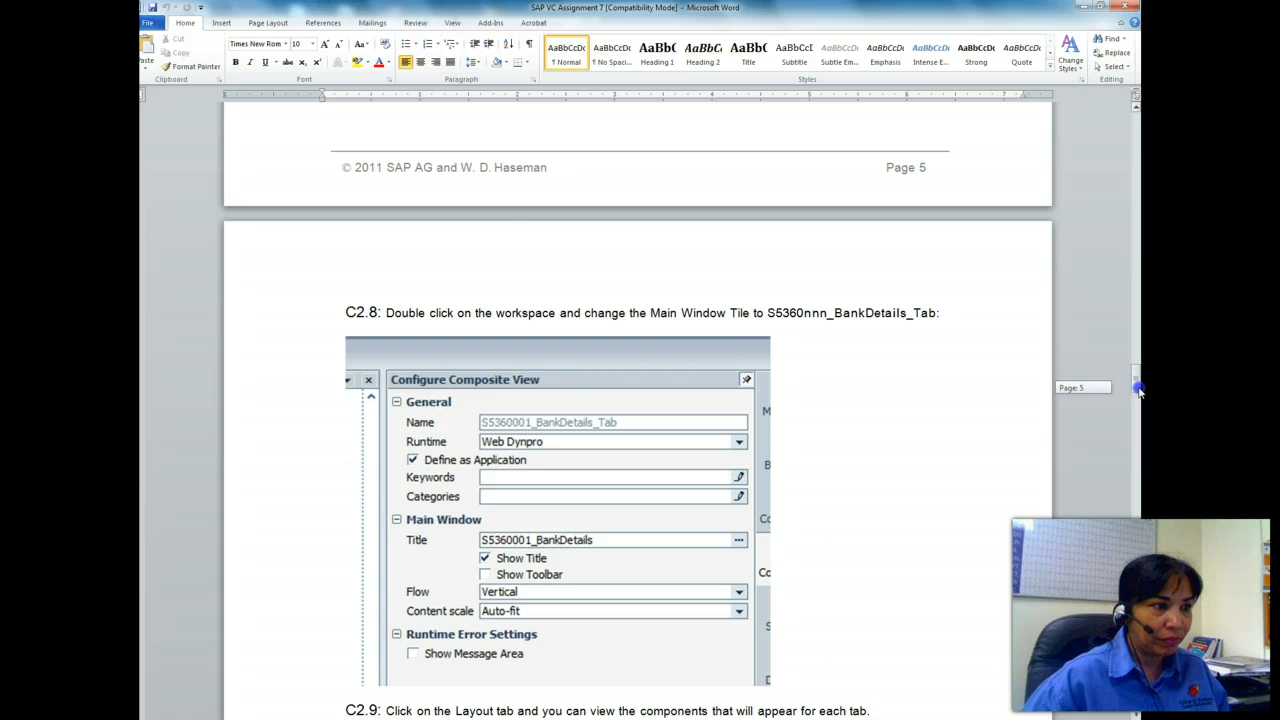
{"action": "left_click_drag", "start_coordinate": [1138, 392], "coordinate": [1140, 405]}
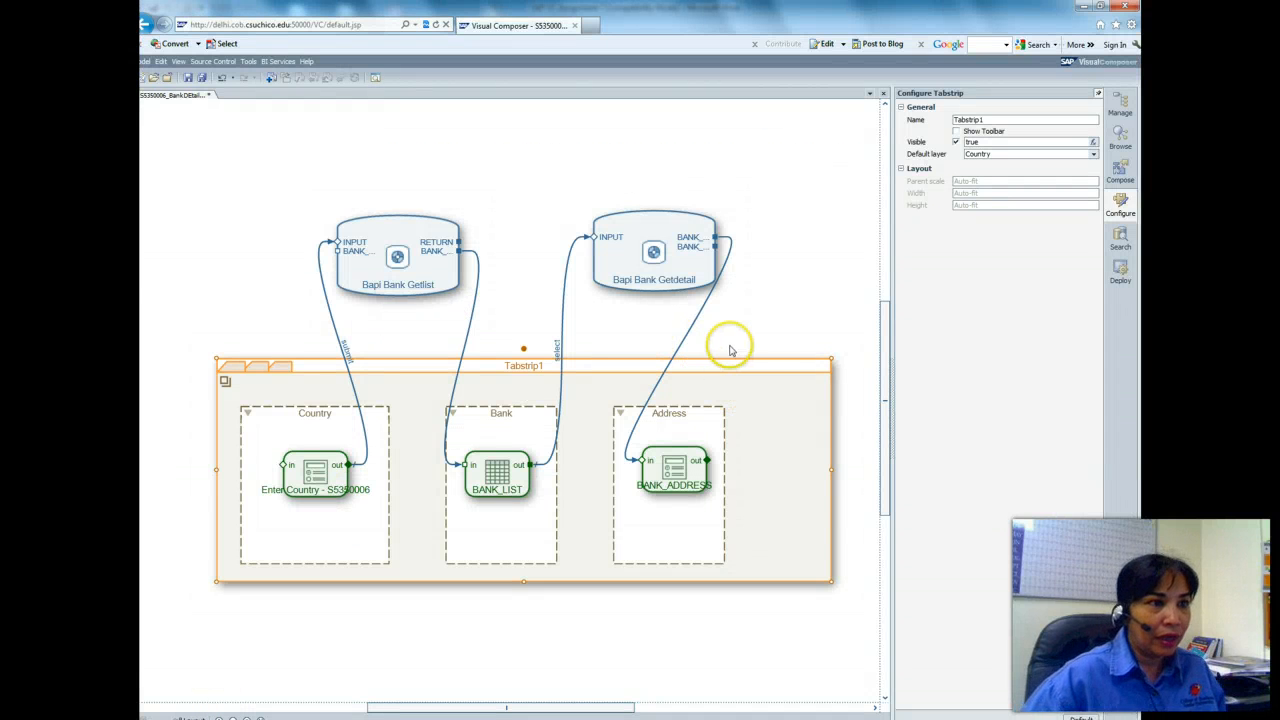
- Return to Visual Composer, display the composite view's configuration and open the model's Layout view
{"action": "left_click", "coordinate": [1134, 216]}
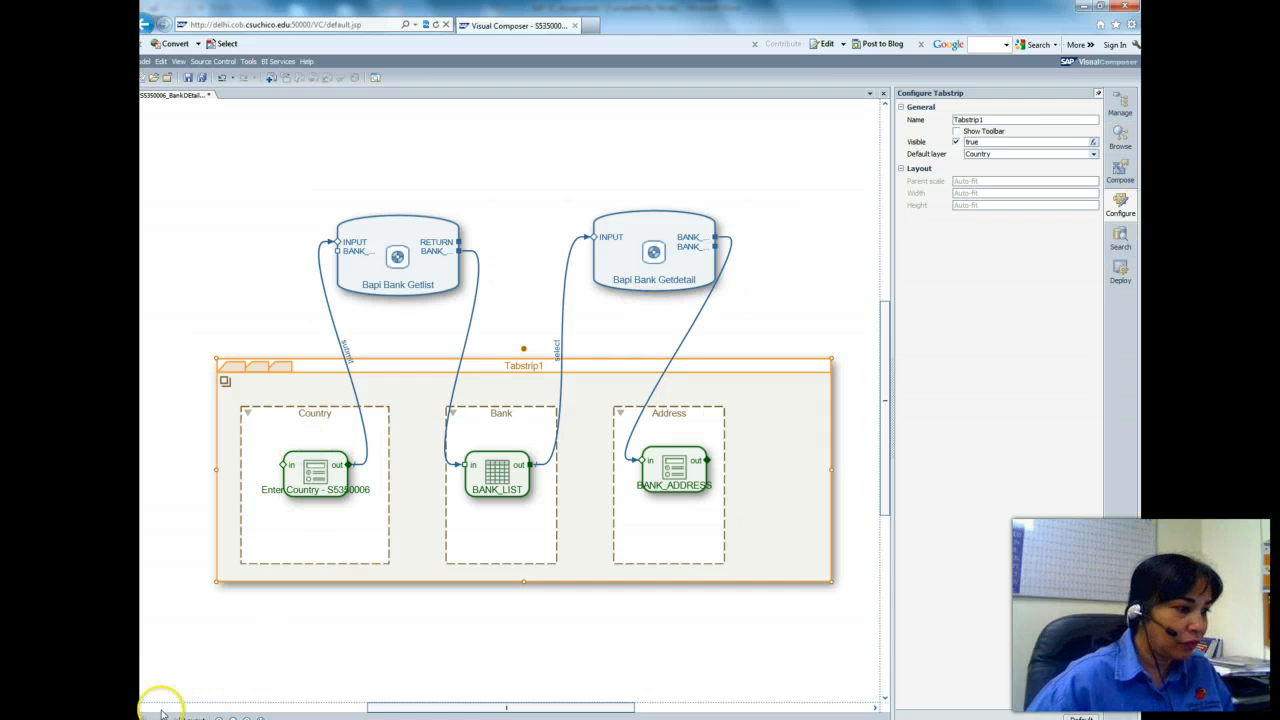
{"action": "left_click", "coordinate": [846, 117]}
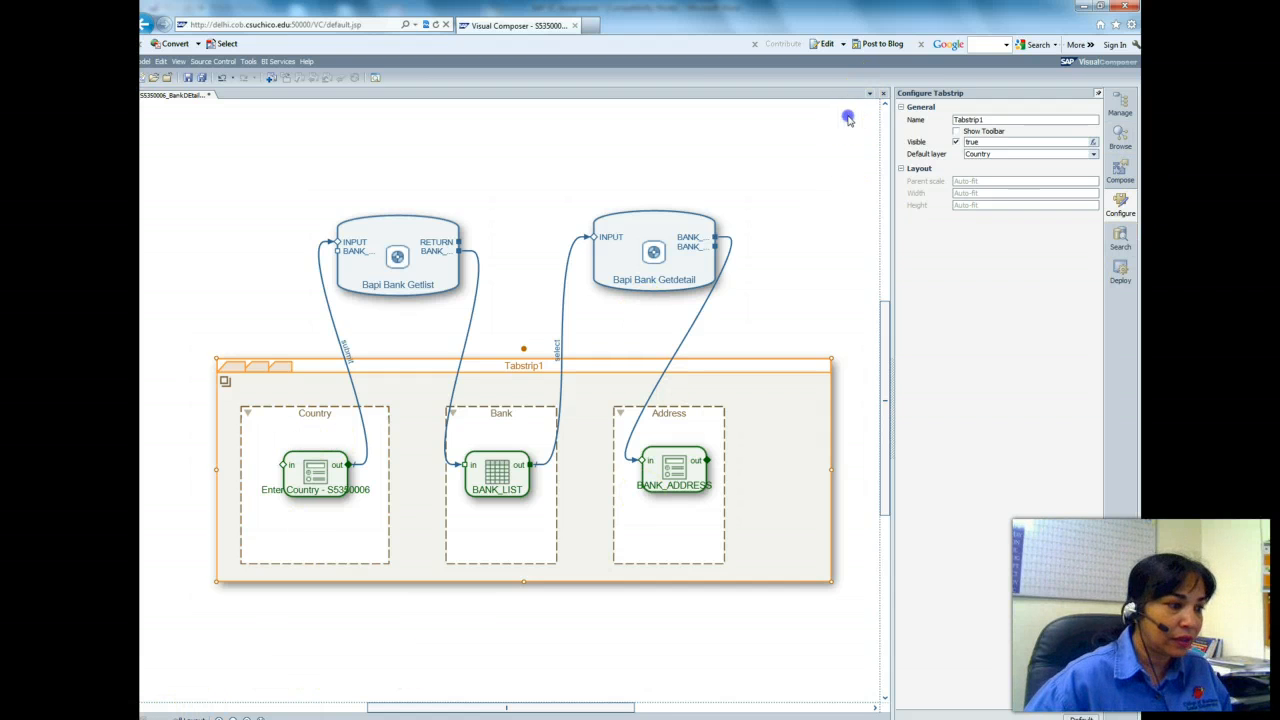
{"action": "left_click_drag", "start_coordinate": [201, 695], "coordinate": [865, 118]}
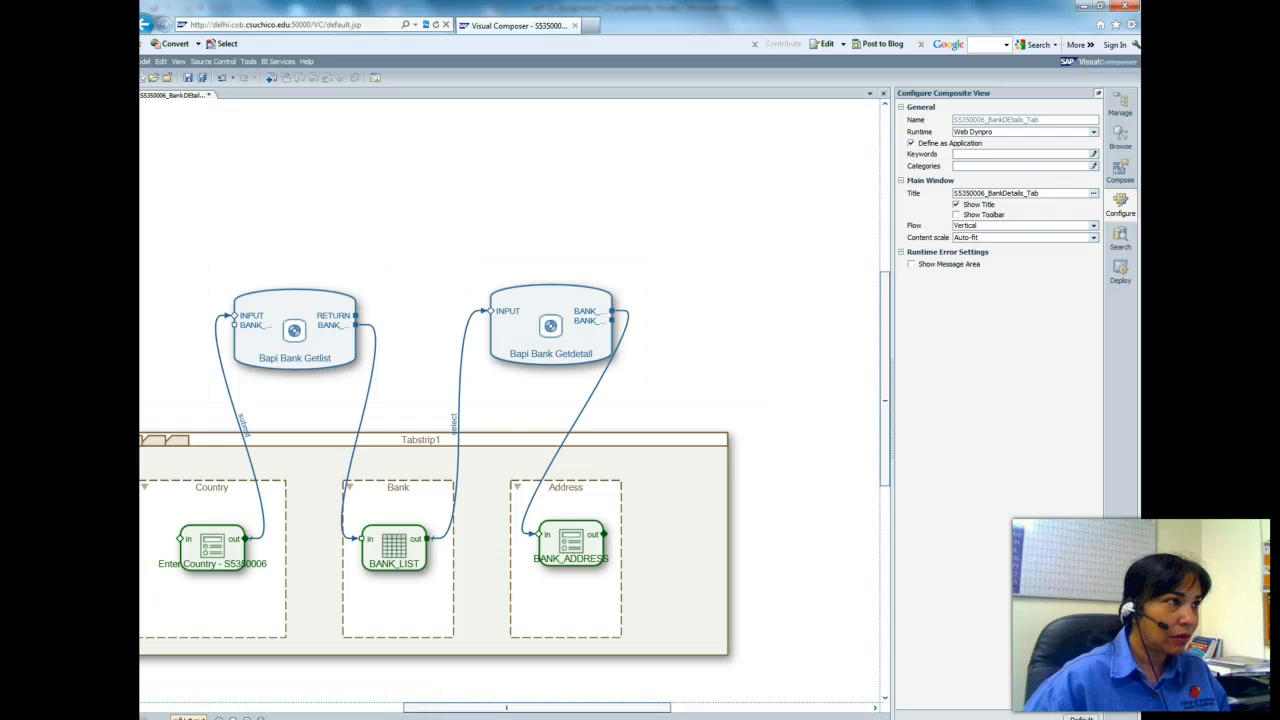
{"action": "left_click", "coordinate": [190, 718]}
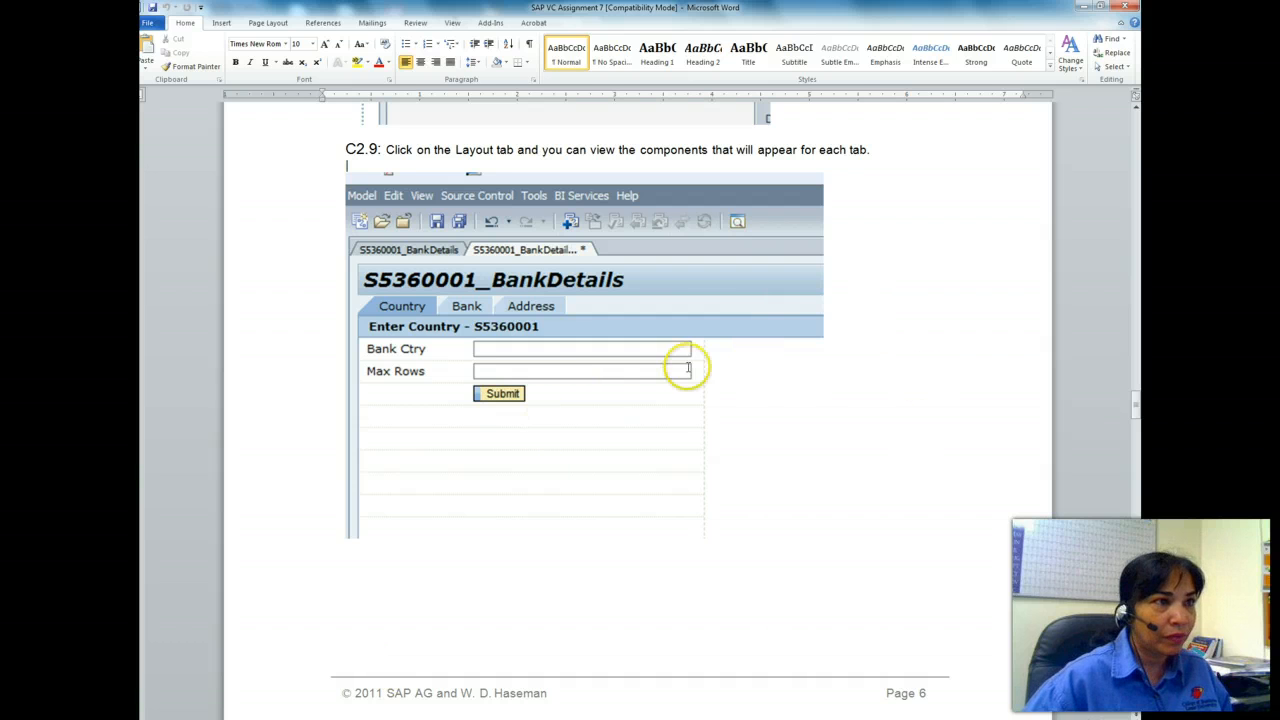
- Compare the Layout view with the C2.9 pictures in Word by viewing the components on the Bank, Address and Country tabs
{"action": "left_click_drag", "start_coordinate": [1135, 397], "coordinate": [1137, 410]}
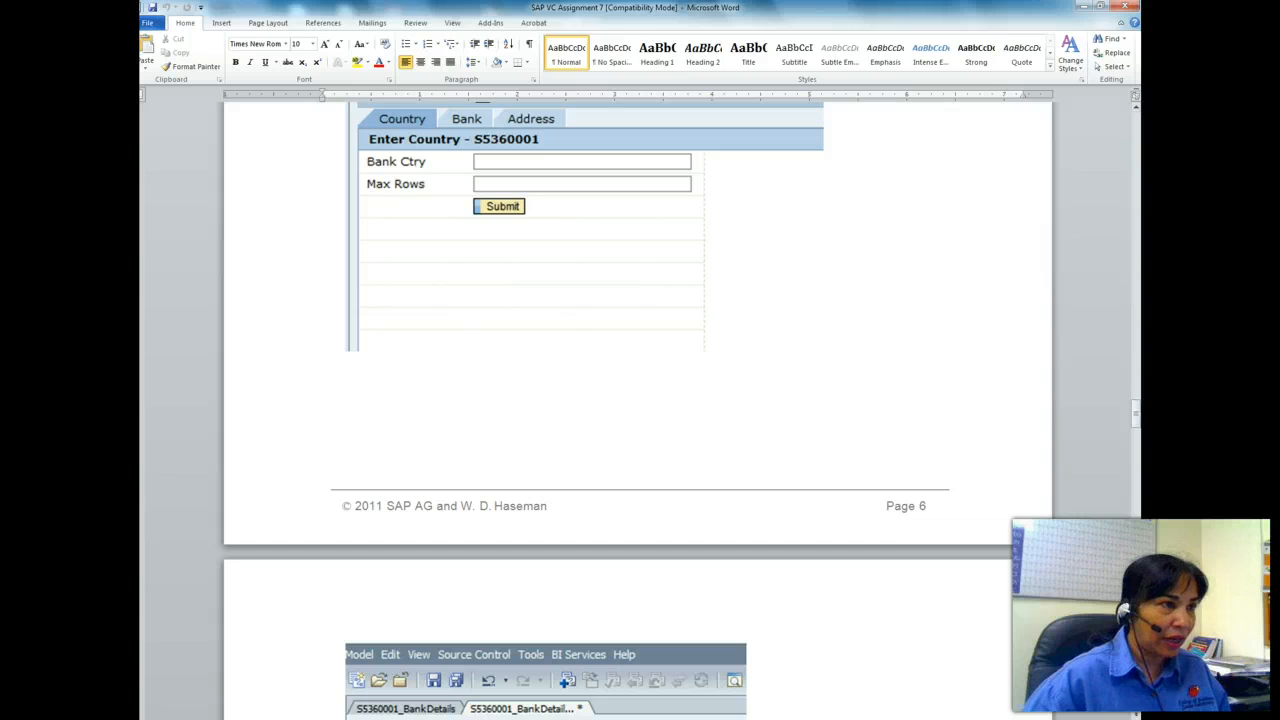
{"action": "key", "text": "alt+Tab"}
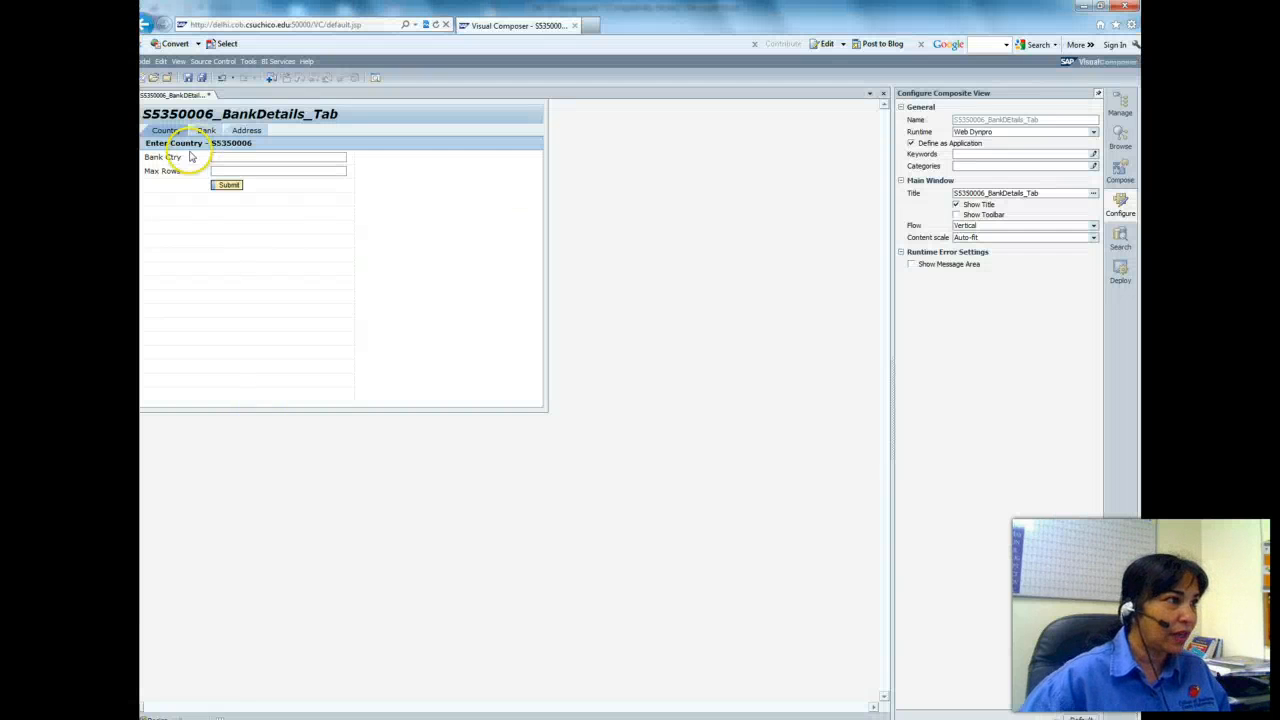
{"action": "left_click", "coordinate": [204, 131]}
{"action": "left_click", "coordinate": [246, 130]}
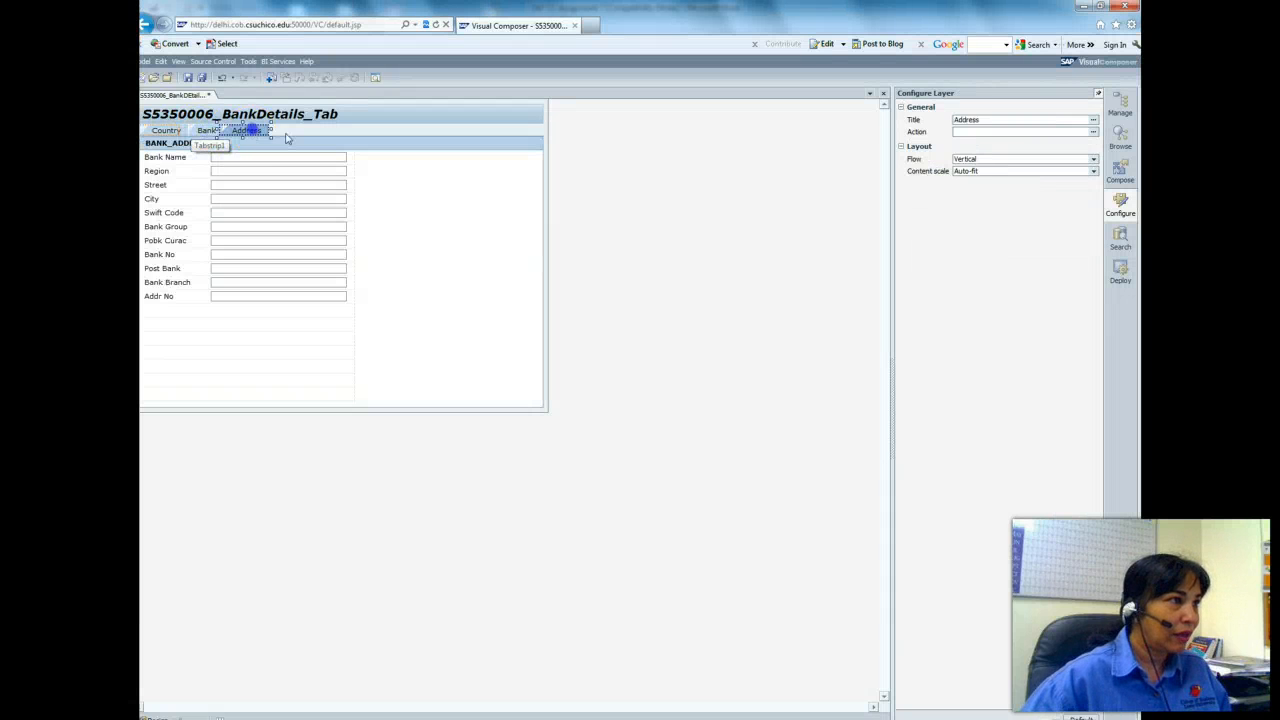
{"action": "left_click", "coordinate": [182, 131]}
{"action": "left_click", "coordinate": [205, 131]}
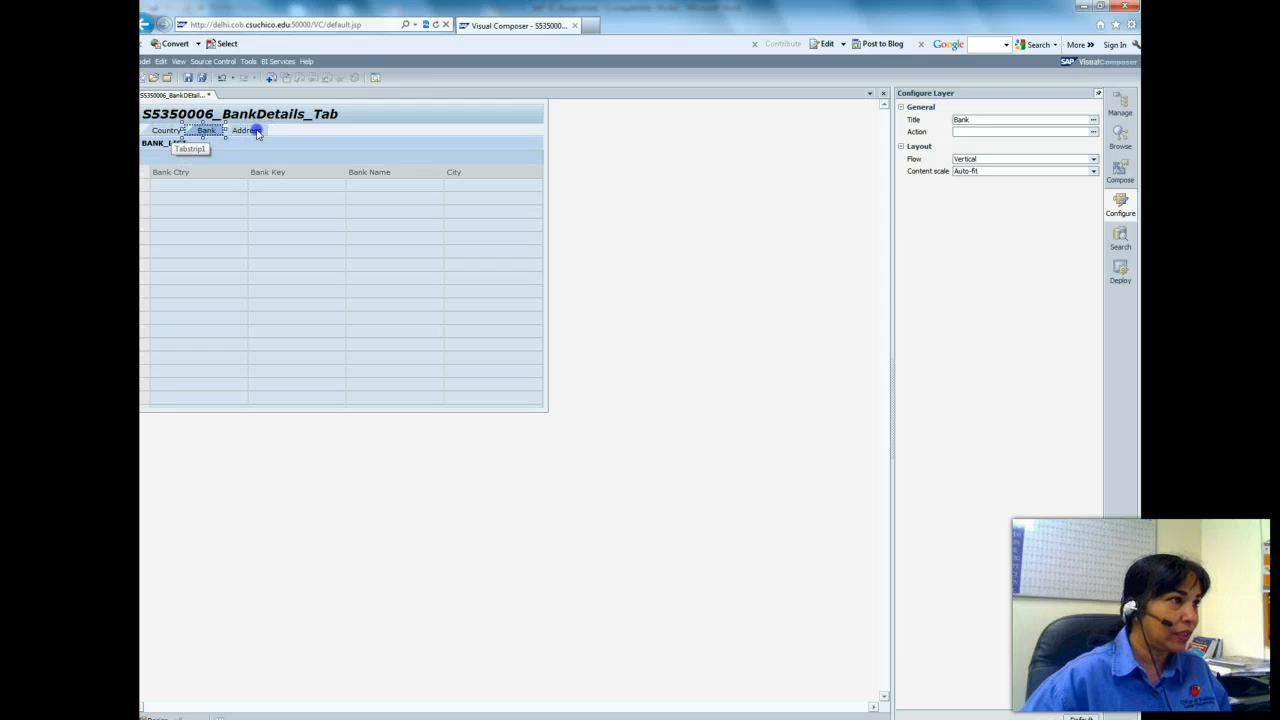
{"action": "left_click", "coordinate": [255, 132]}
{"action": "left_click", "coordinate": [171, 131]}
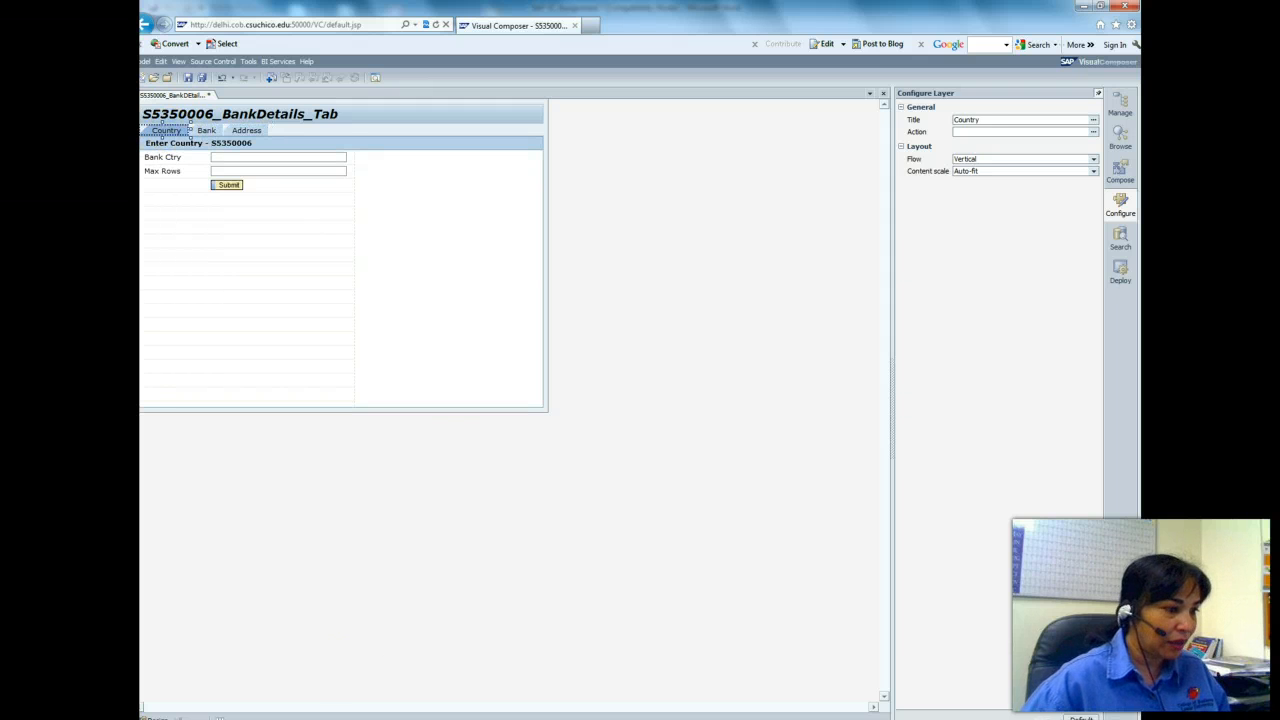
- Switch to the Word assignment and read on to instruction C2.11 about deploying and running the model
{"action": "left_click", "coordinate": [338, 718]}
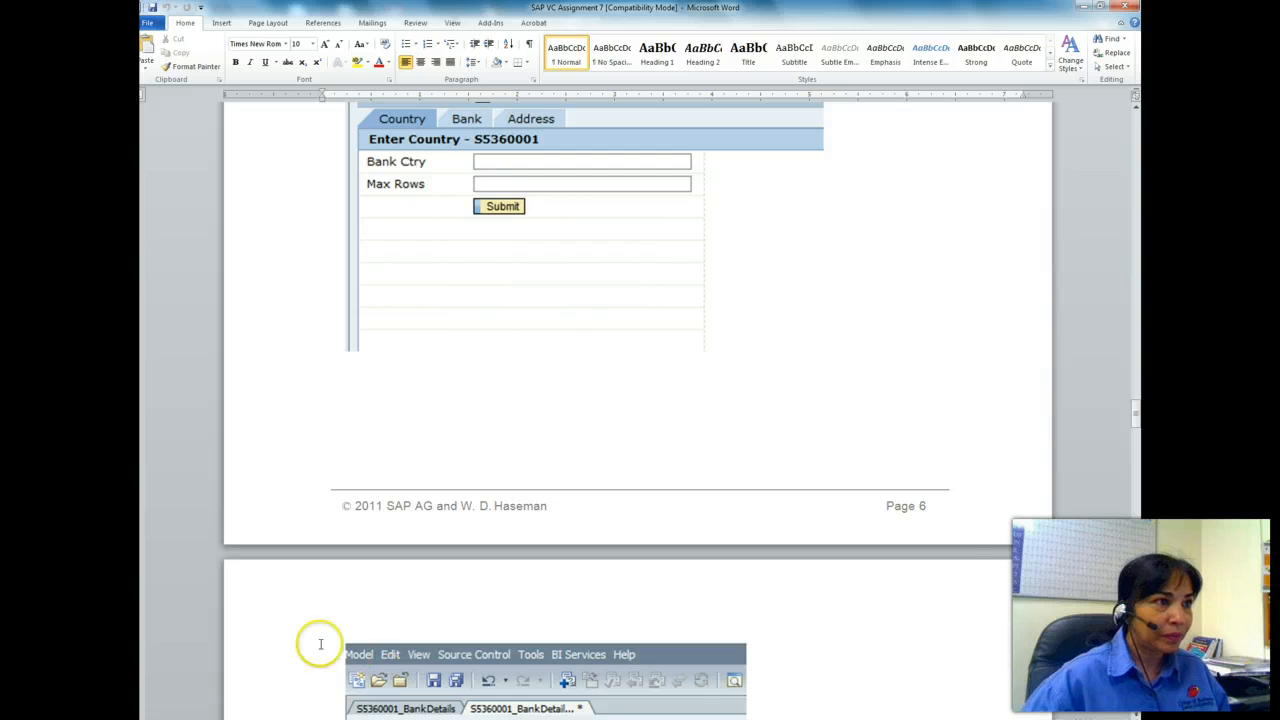
{"action": "mouse_move", "coordinate": [1140, 420]}
{"action": "left_mouse_down"}
{"action": "mouse_move", "coordinate": [1140, 400]}
{"action": "mouse_move", "coordinate": [1140, 426]}
{"action": "left_mouse_up"}
{"action": "left_click_drag", "start_coordinate": [1140, 545], "coordinate": [1136, 566]}
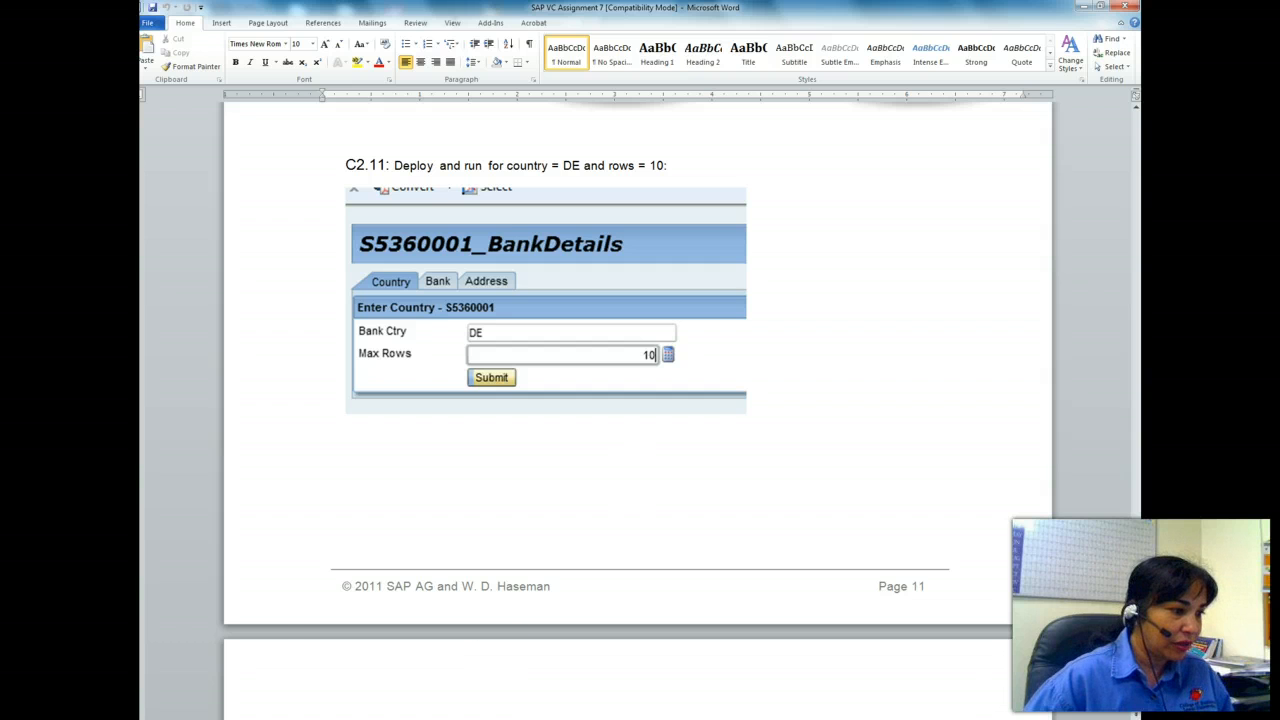
- Return to Visual Composer, deploy the development component and launch the Flex version of S5350006_BankDEtails_Tab
{"action": "left_click", "coordinate": [215, 716]}
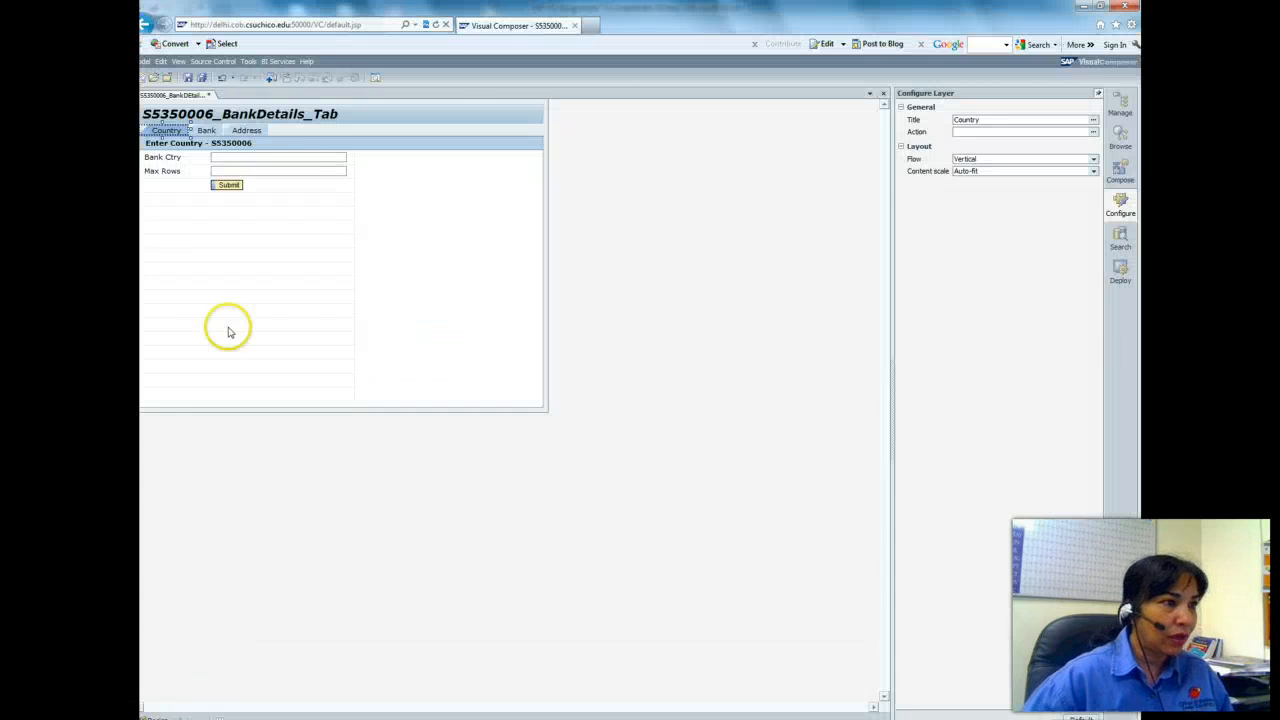
{"action": "left_click", "coordinate": [1119, 268]}
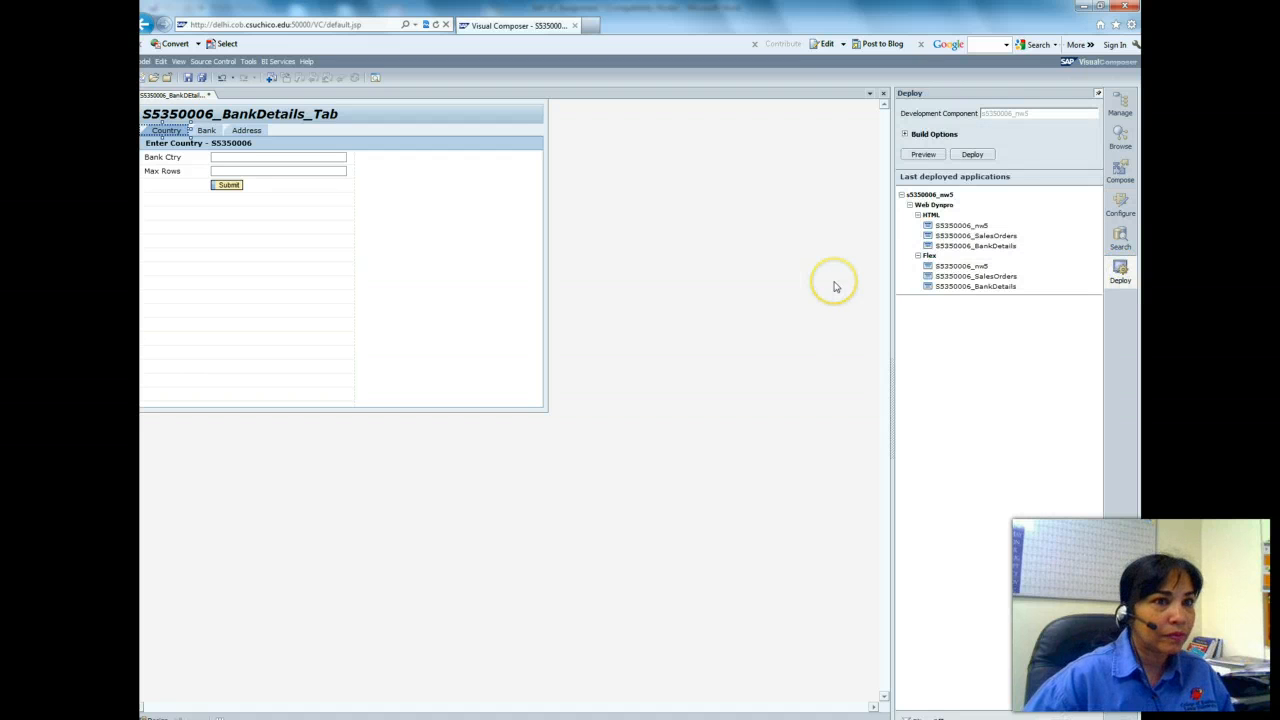
{"action": "left_click", "coordinate": [971, 156]}
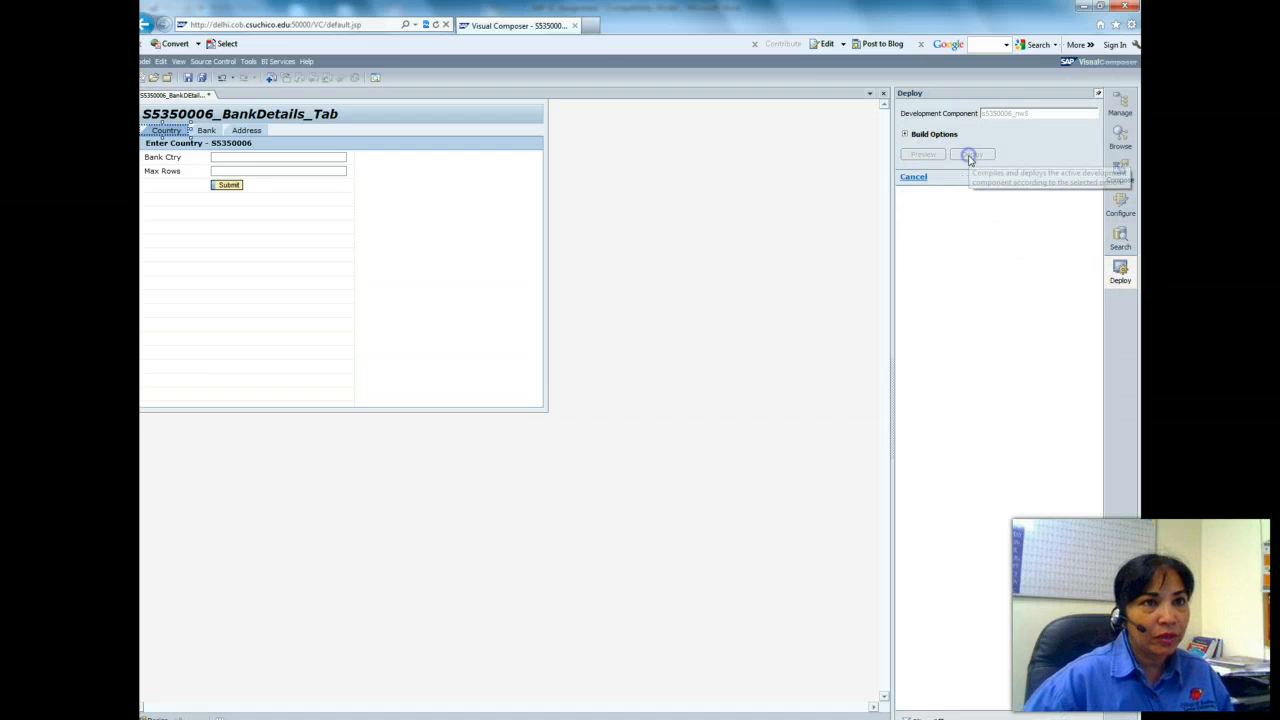
{"action": "left_click", "coordinate": [712, 471]}
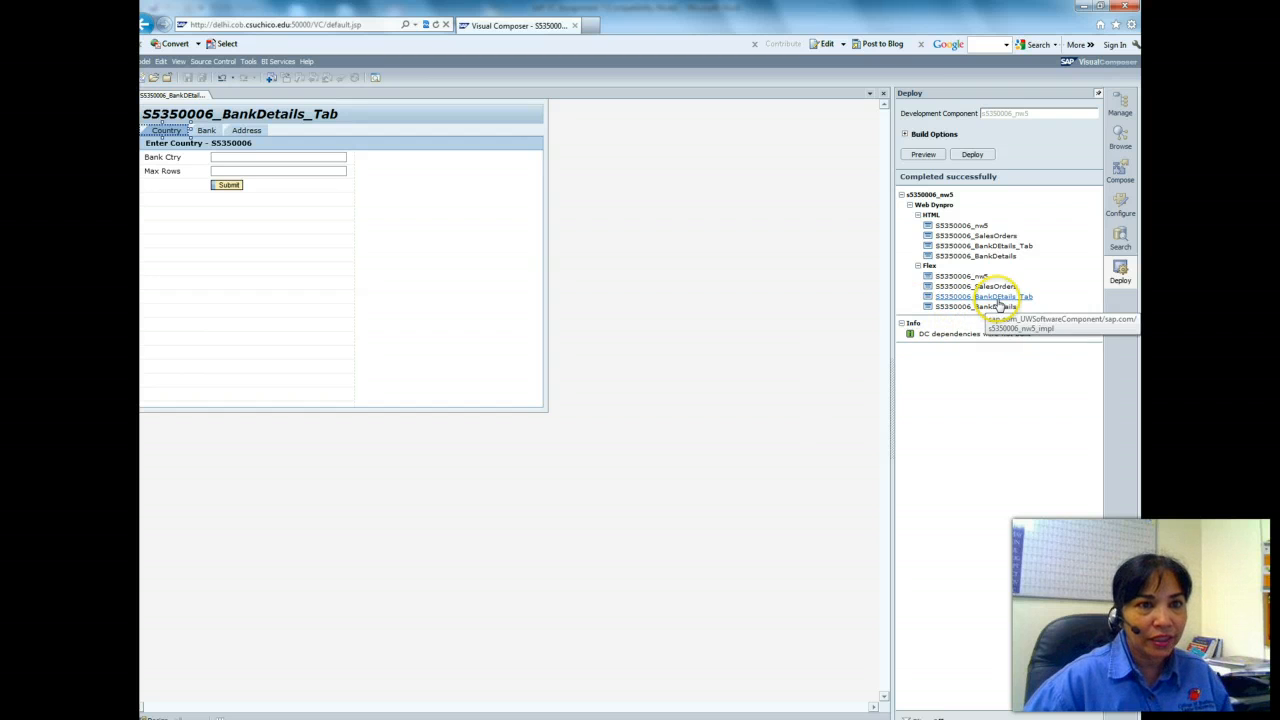
{"action": "left_click", "coordinate": [1000, 297]}
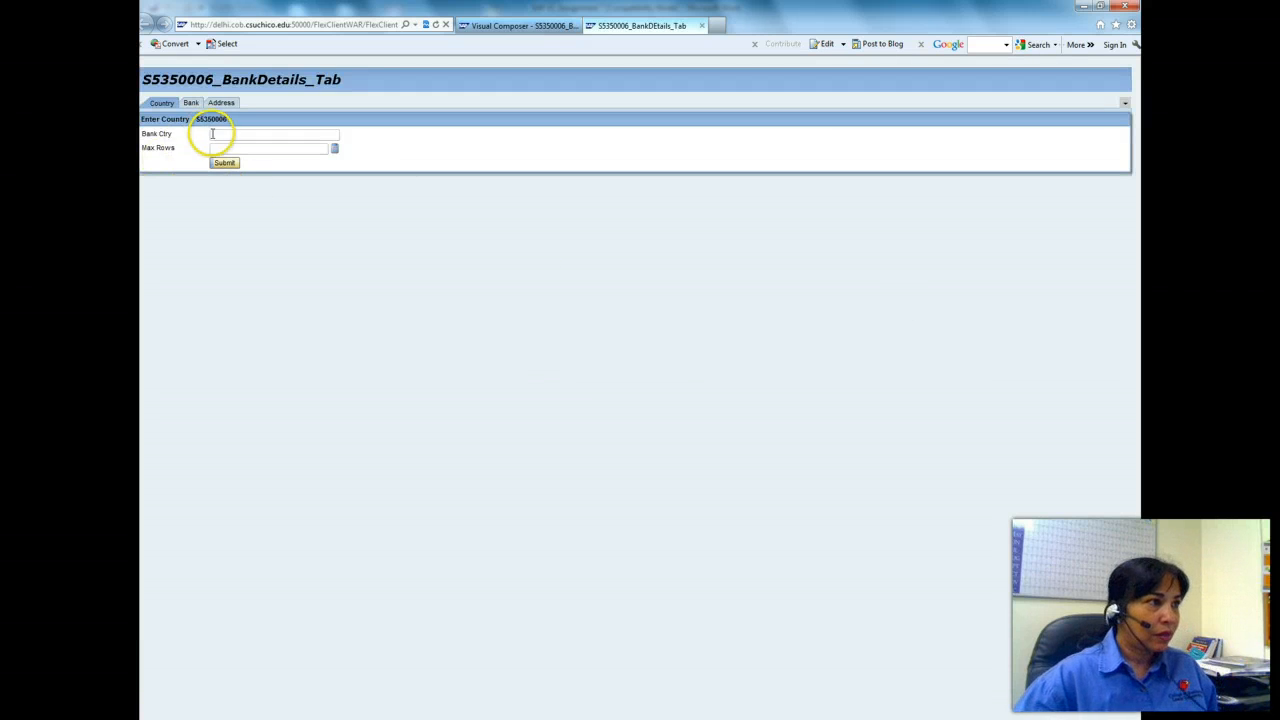
- Try to submit the Enter Country form with Bank Ctry DE and Max Rows 10
{"action": "left_click", "coordinate": [226, 135]}
{"action": "type", "text": "DE"}
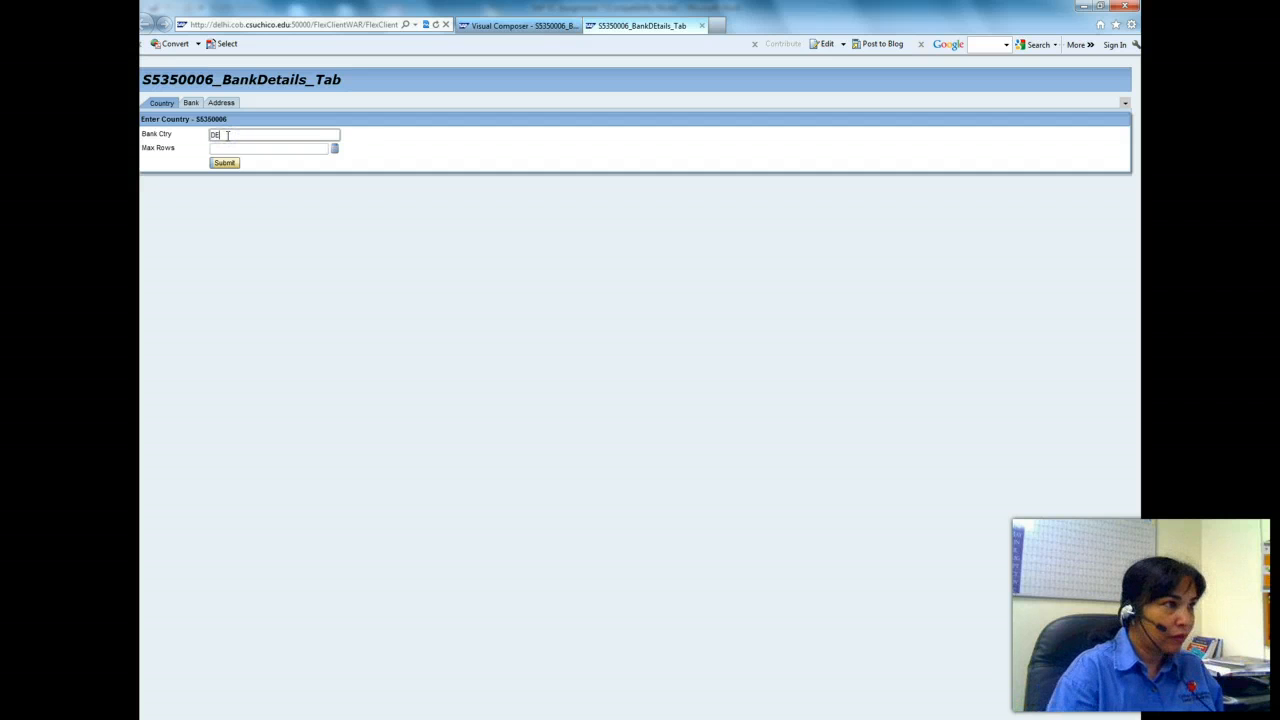
{"action": "left_click", "coordinate": [334, 148]}
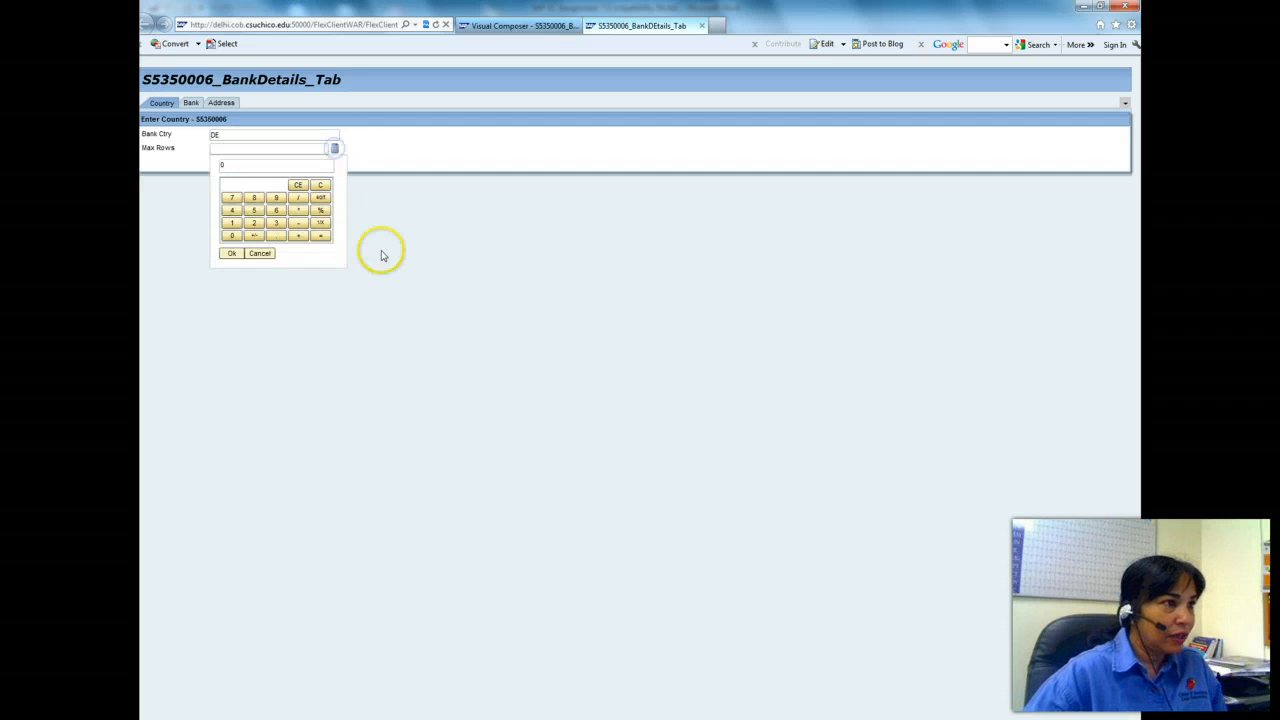
{"action": "left_click", "coordinate": [231, 222]}
{"action": "left_click", "coordinate": [231, 235]}
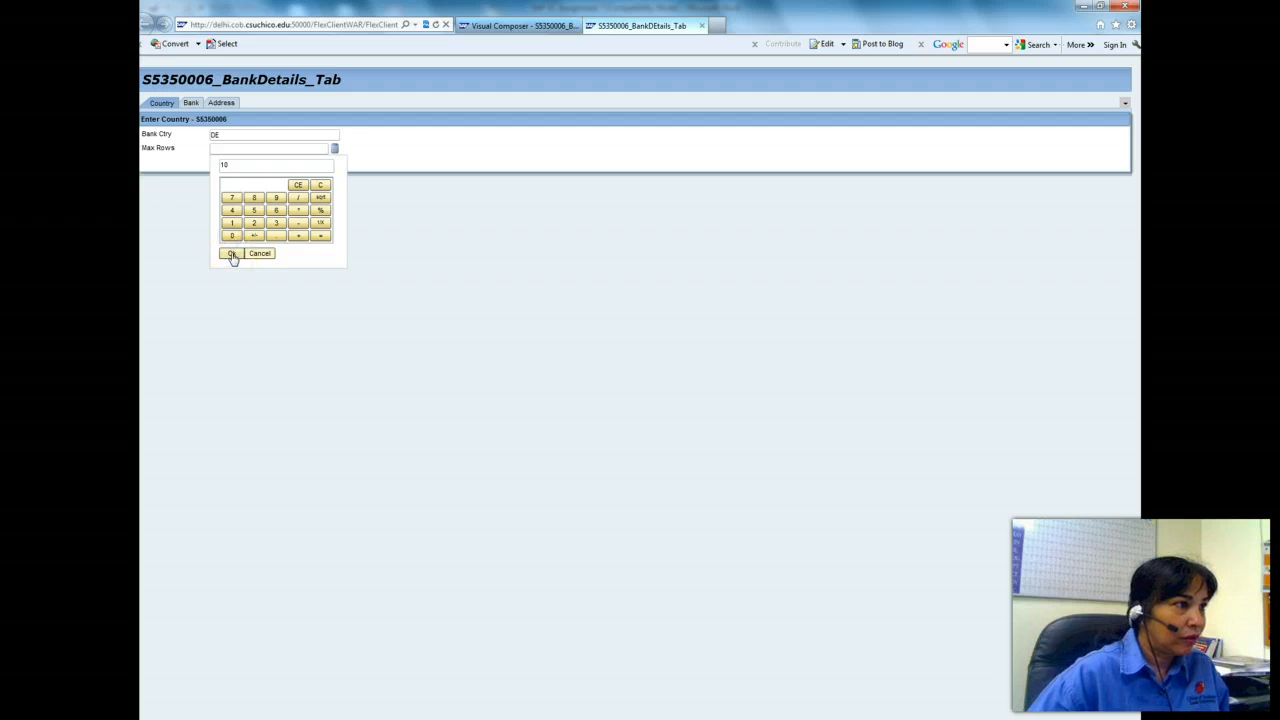
{"action": "left_click", "coordinate": [231, 253]}
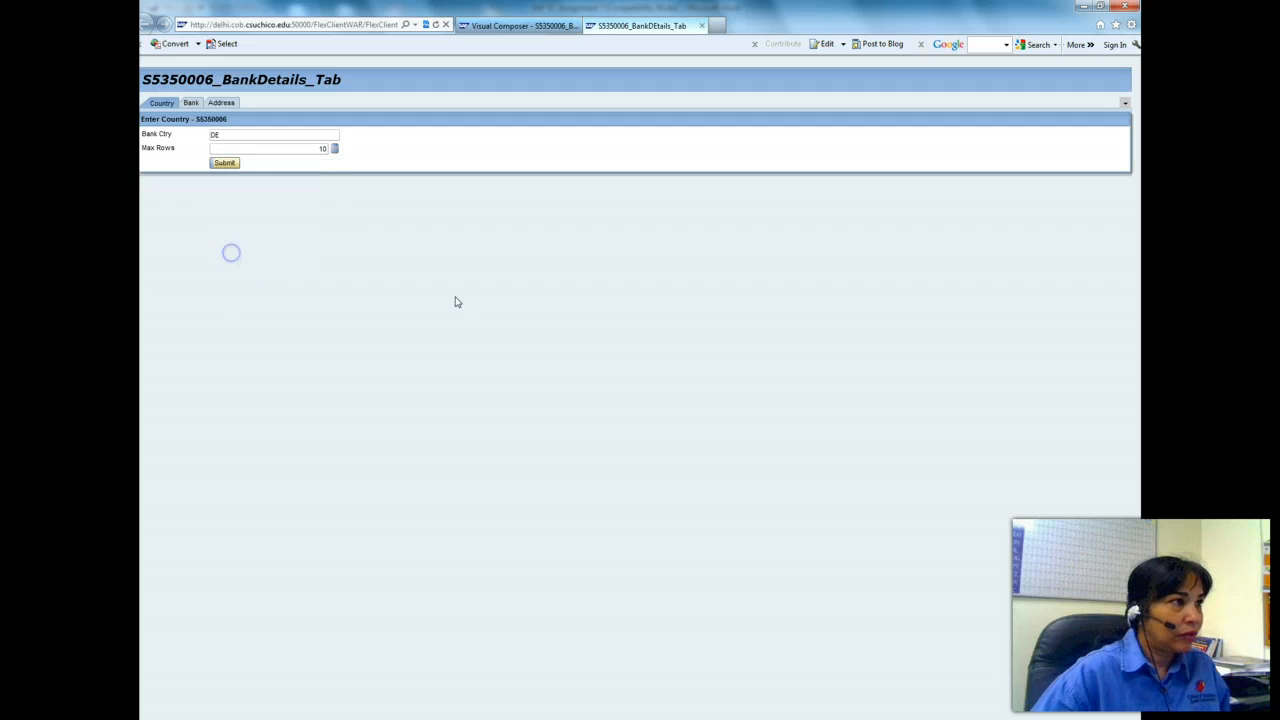
{"action": "left_click", "coordinate": [222, 163]}
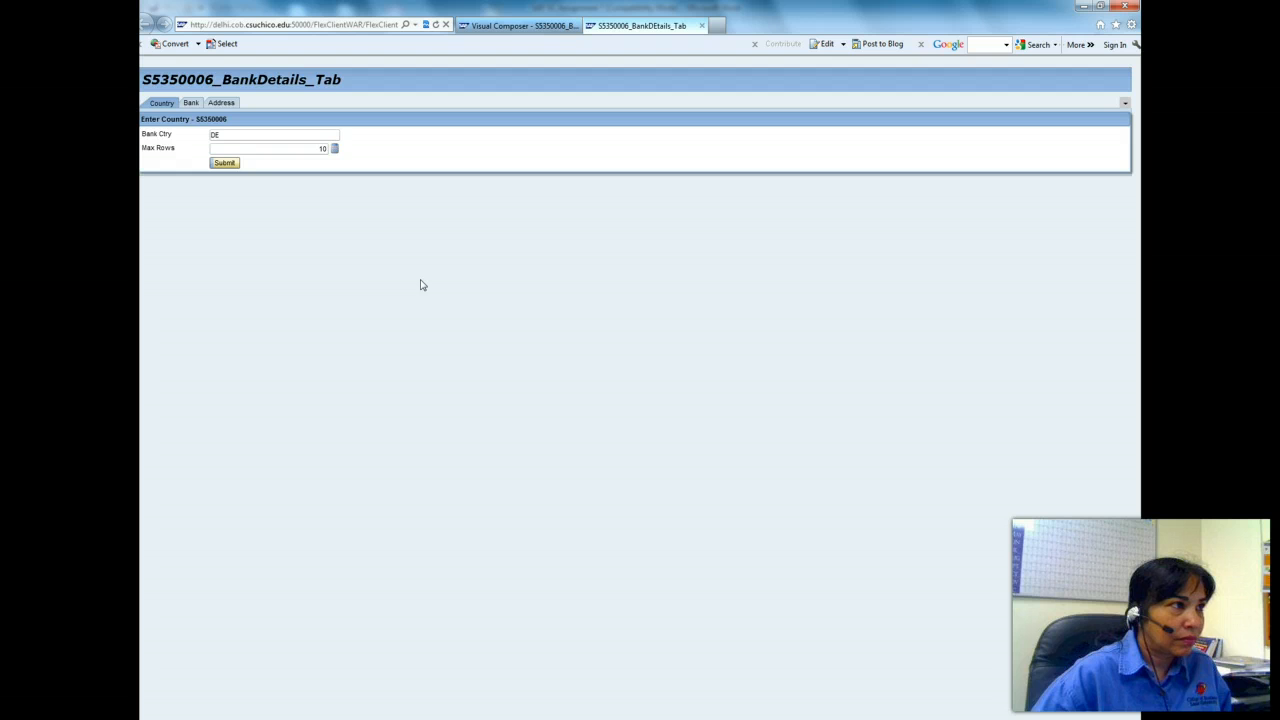
{"action": "left_click", "coordinate": [224, 163]}
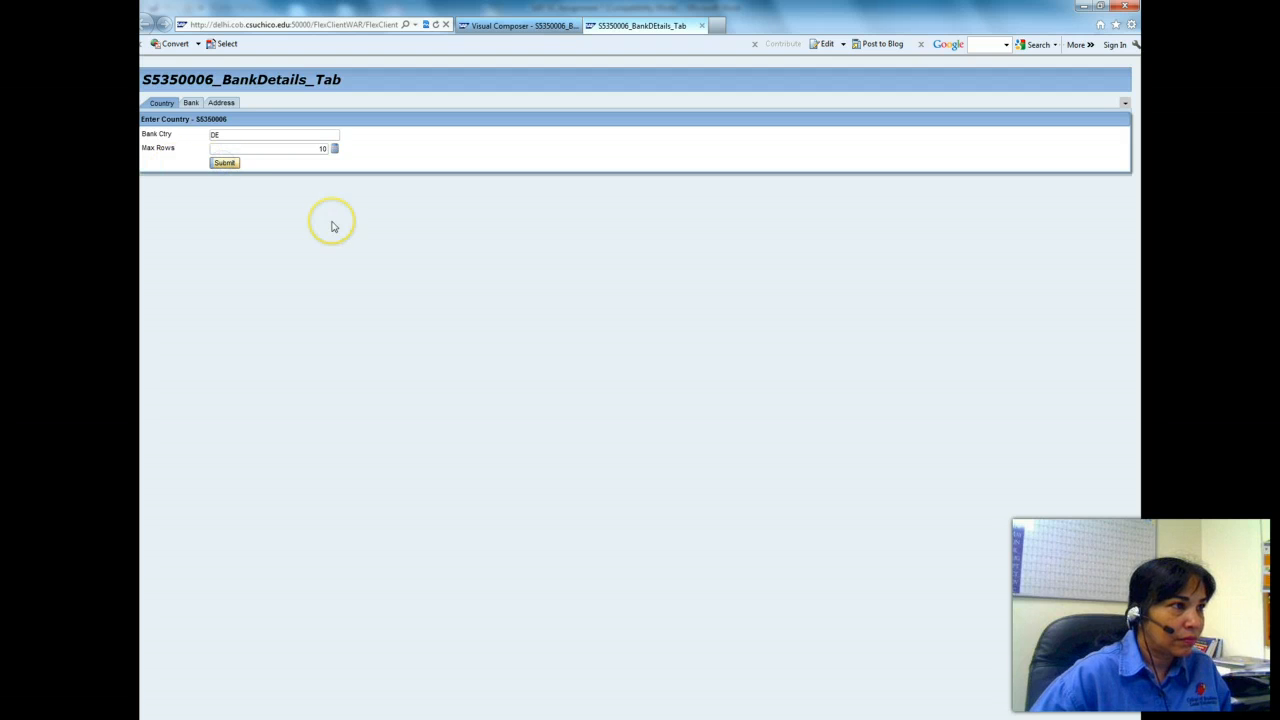
{"action": "left_click", "coordinate": [228, 164]}
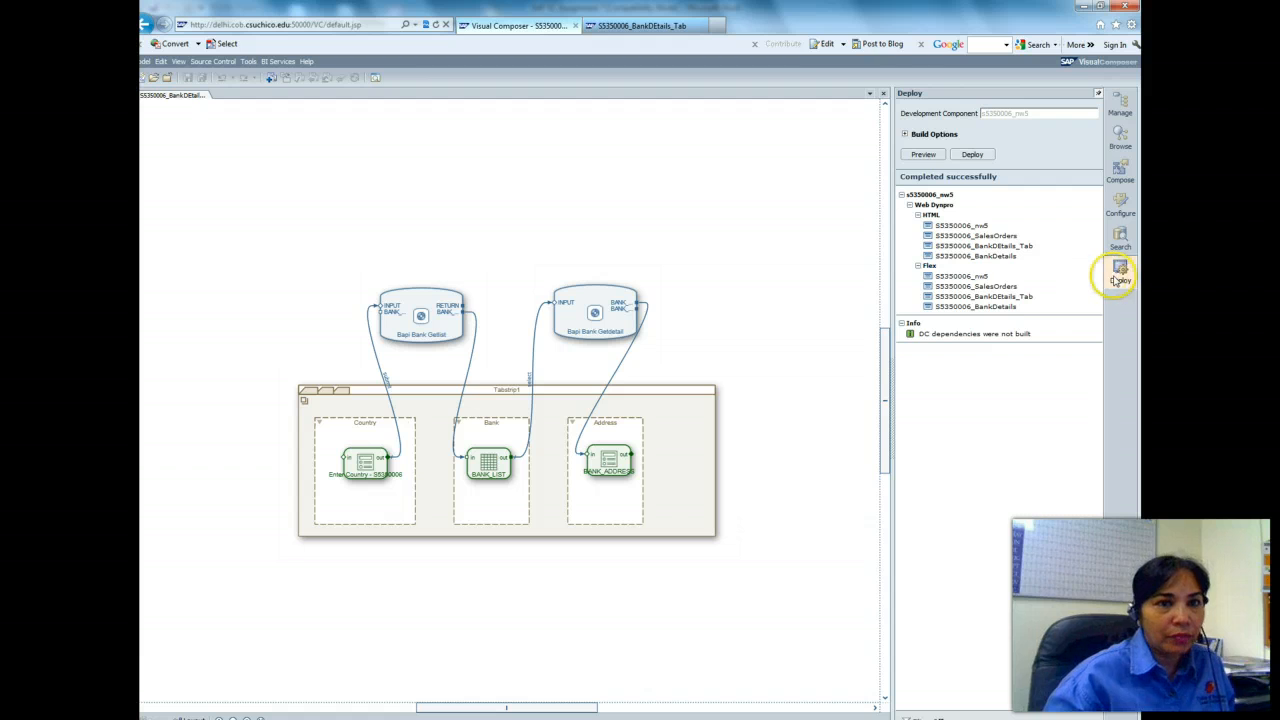
- Redeploy and relaunch the Flex S5350006_BankDEtails_Tab application from Visual Composer, and submit country DE with 10 maximum rows
{"action": "left_click", "coordinate": [973, 155]}
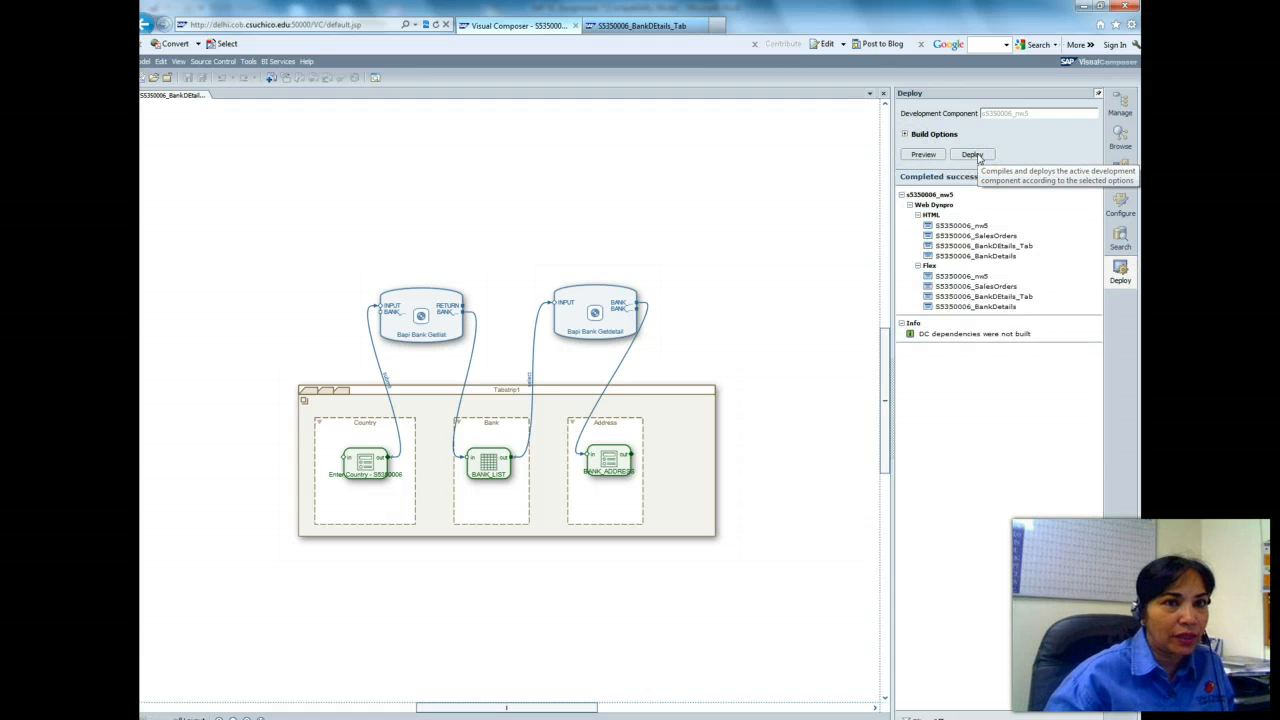
{"action": "left_click", "coordinate": [982, 298]}
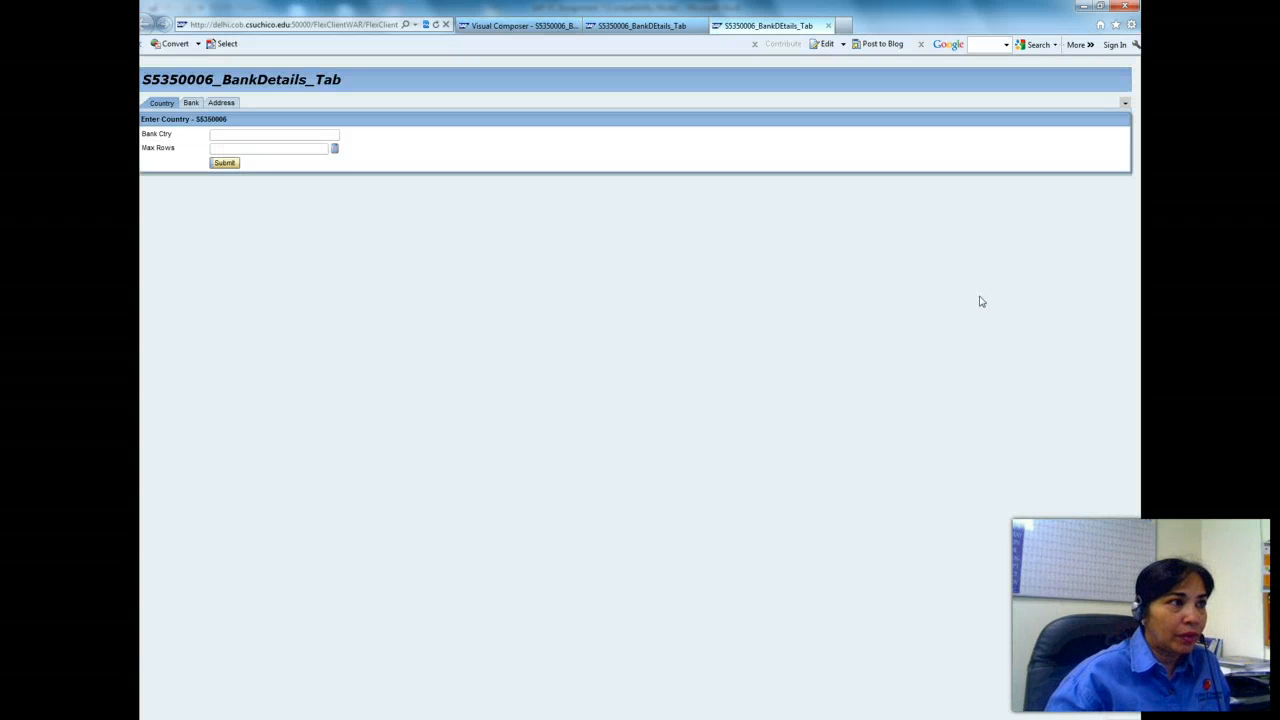
{"action": "left_click", "coordinate": [221, 133]}
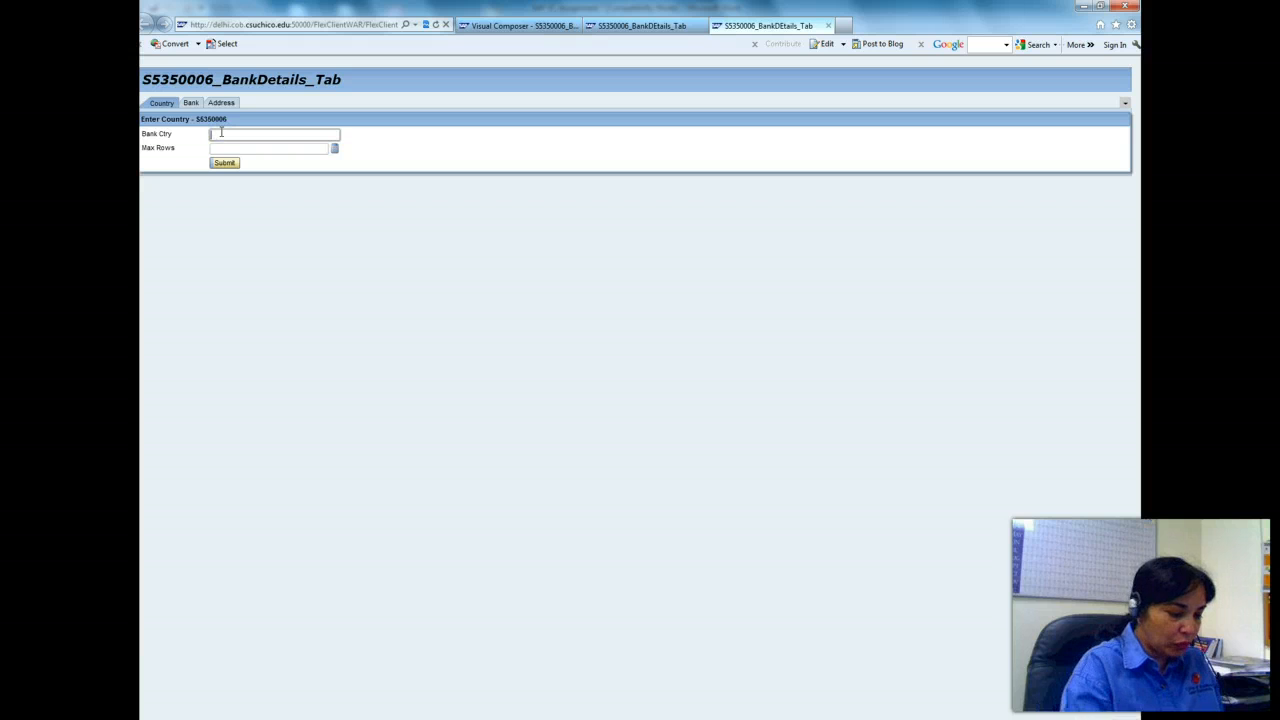
{"action": "type", "text": "DE"}
{"action": "left_click", "coordinate": [229, 148]}
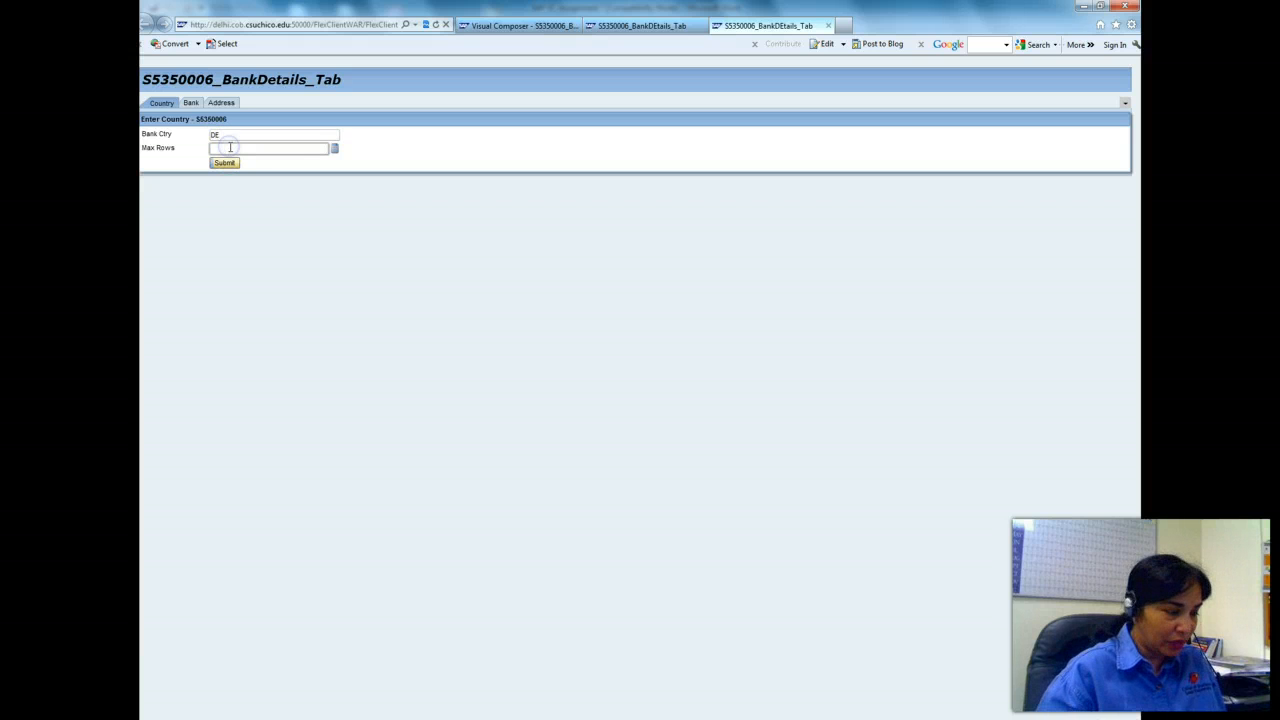
{"action": "left_click", "coordinate": [228, 164]}
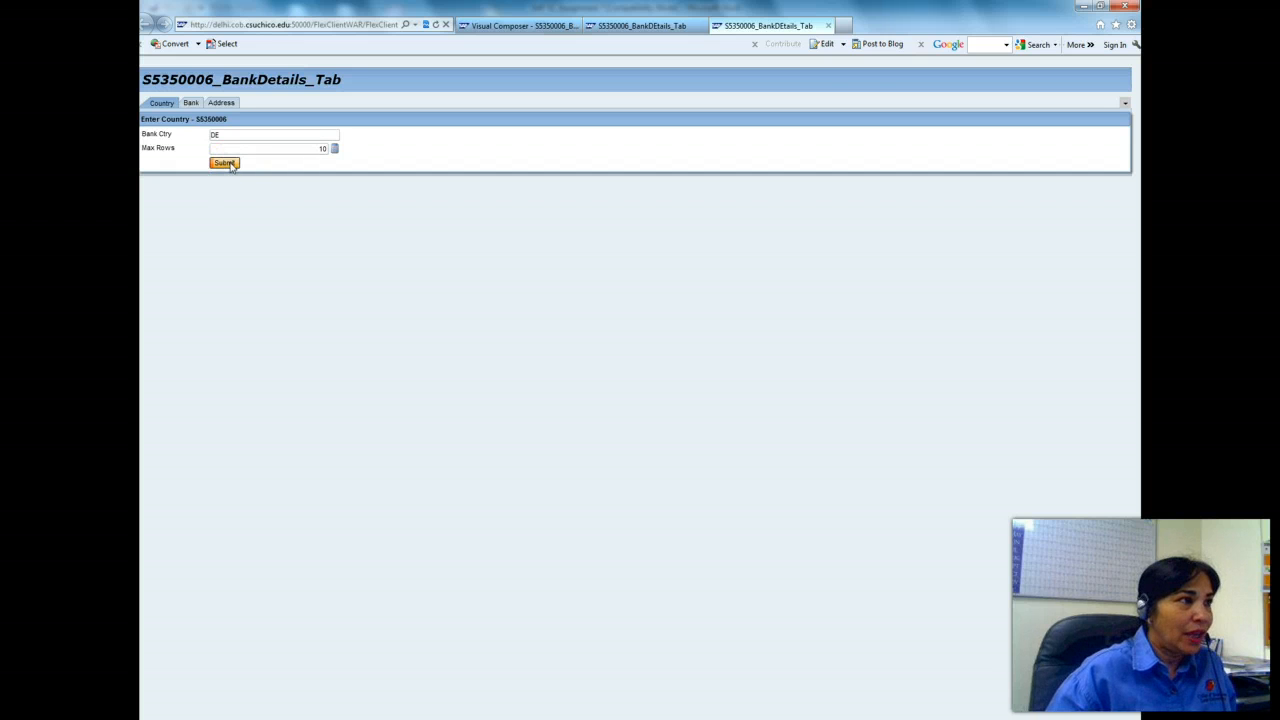
- Review the application's tabs, select Dresdner Bank Berlin in the bank list and view its details on the Address tab
{"action": "left_click", "coordinate": [190, 104]}
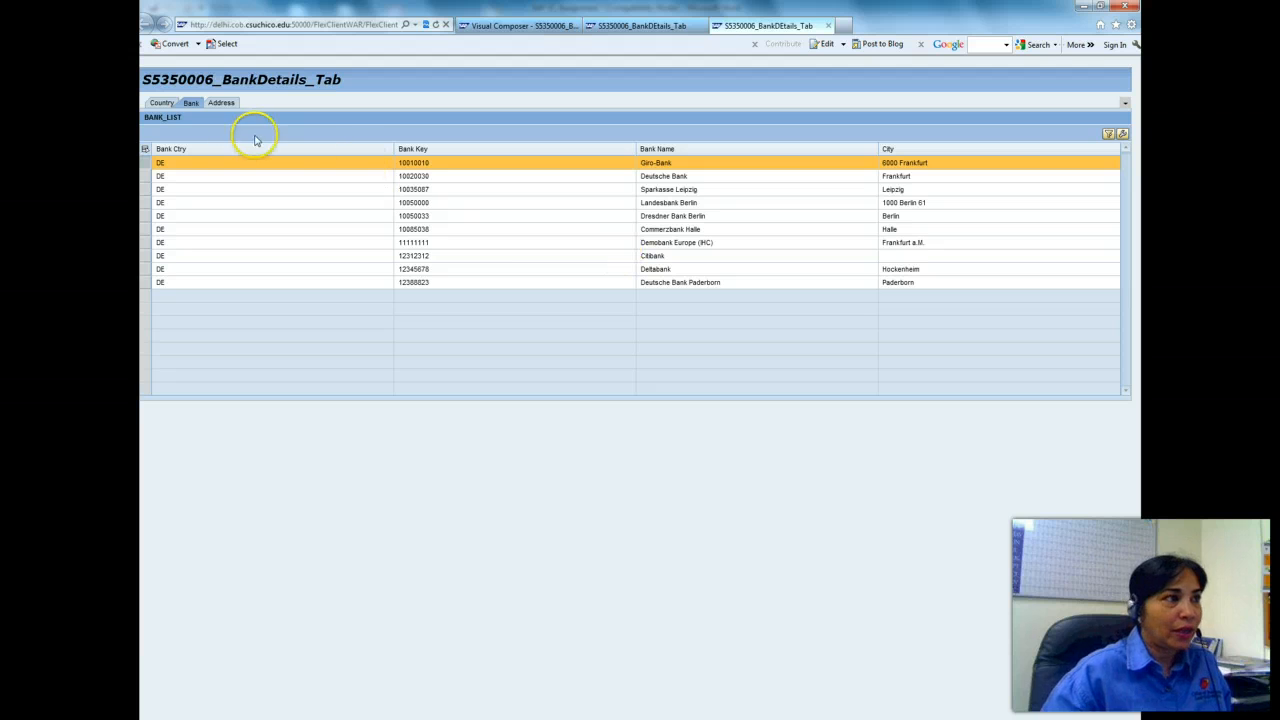
{"action": "left_click", "coordinate": [228, 105]}
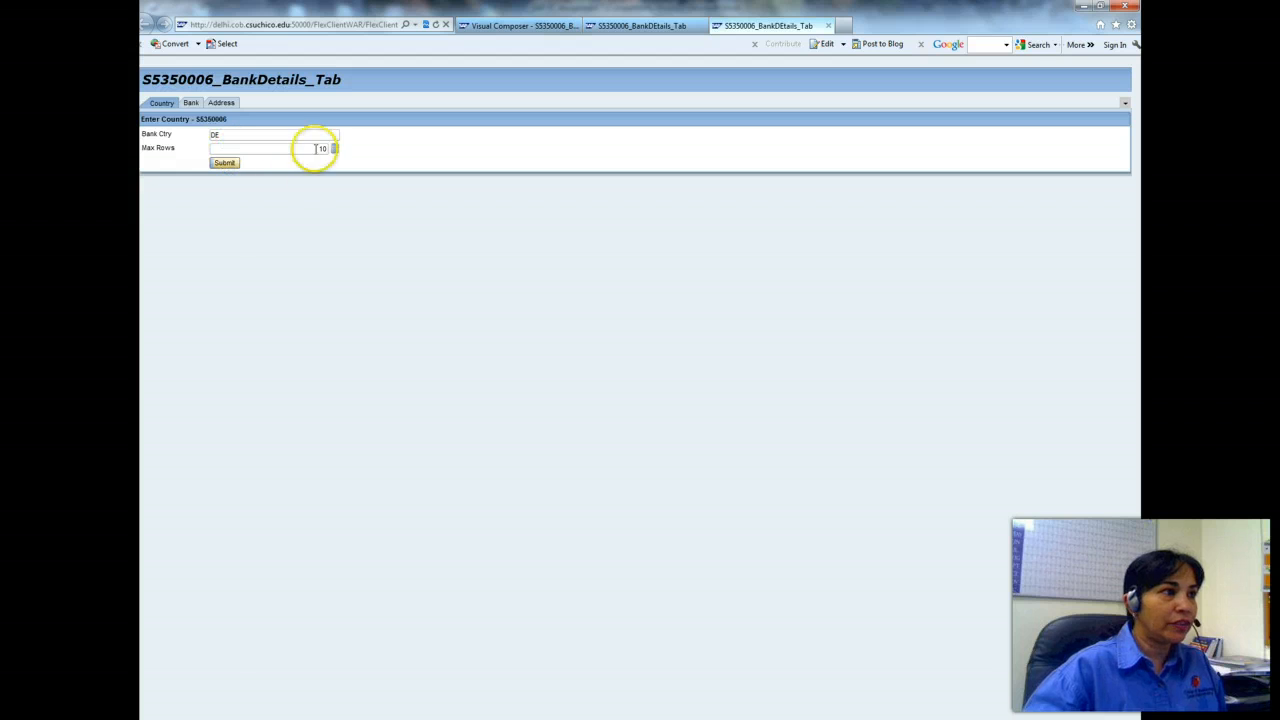
{"action": "left_click", "coordinate": [188, 103]}
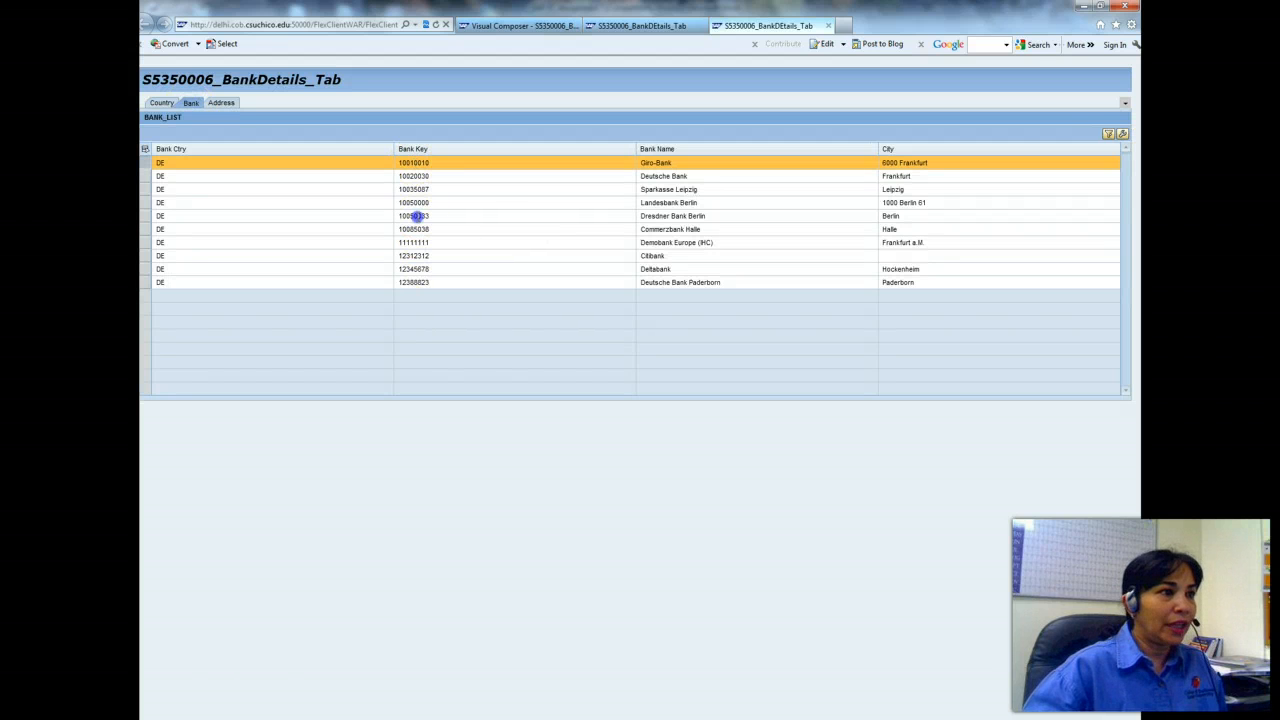
{"action": "left_click", "coordinate": [145, 216]}
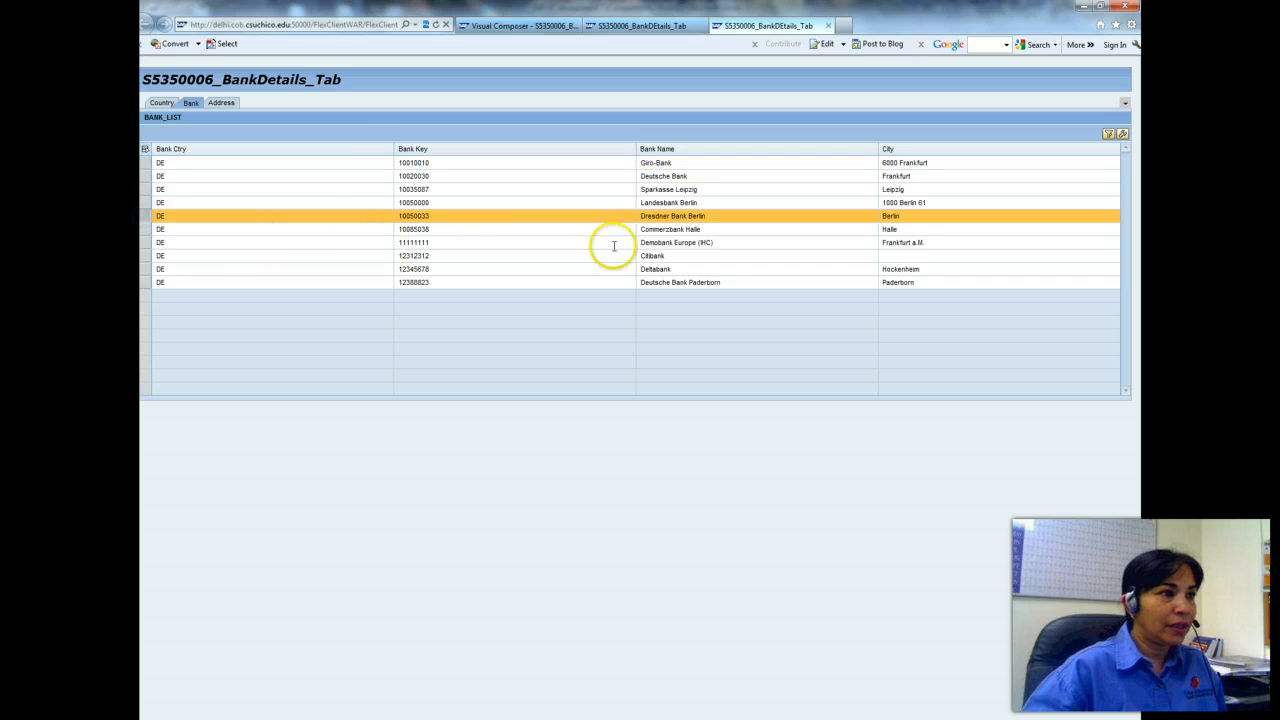
{"action": "left_click", "coordinate": [224, 104]}
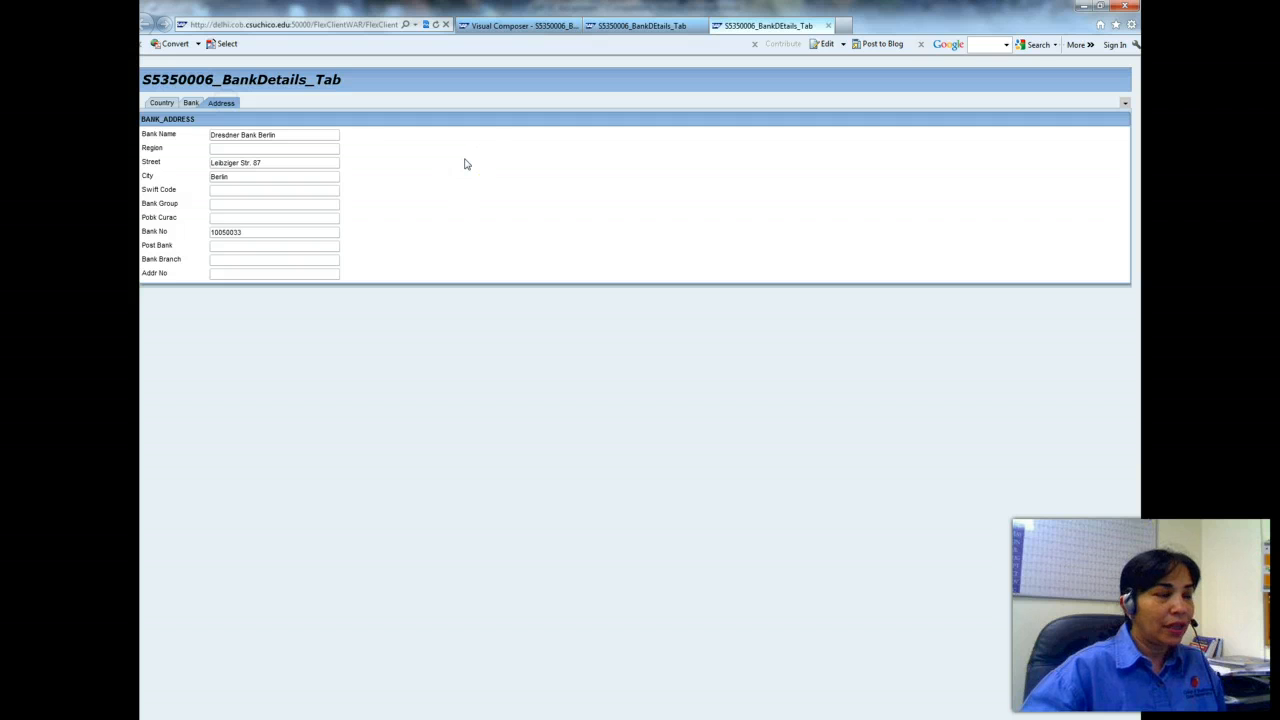